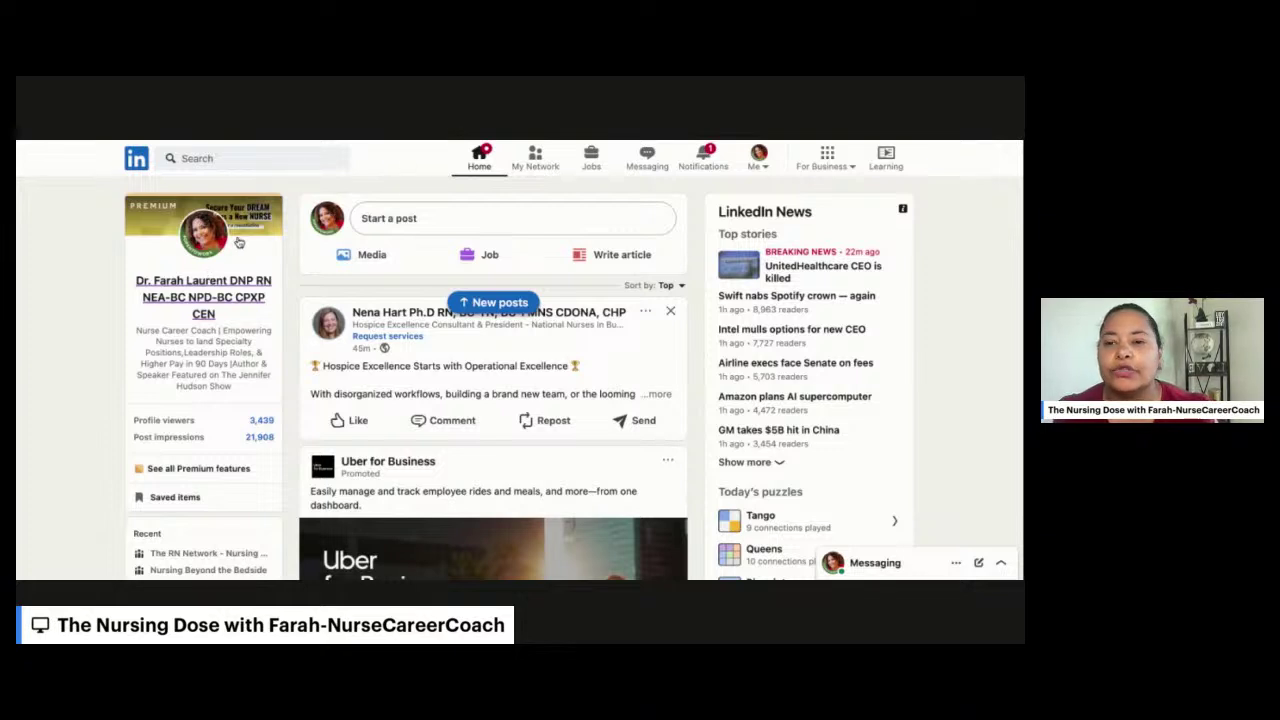
Step: Open your own profile and view the upload options for replacing the profile photo, leaving the photo unchanged
{"action": "left_click", "coordinate": [206, 244]}
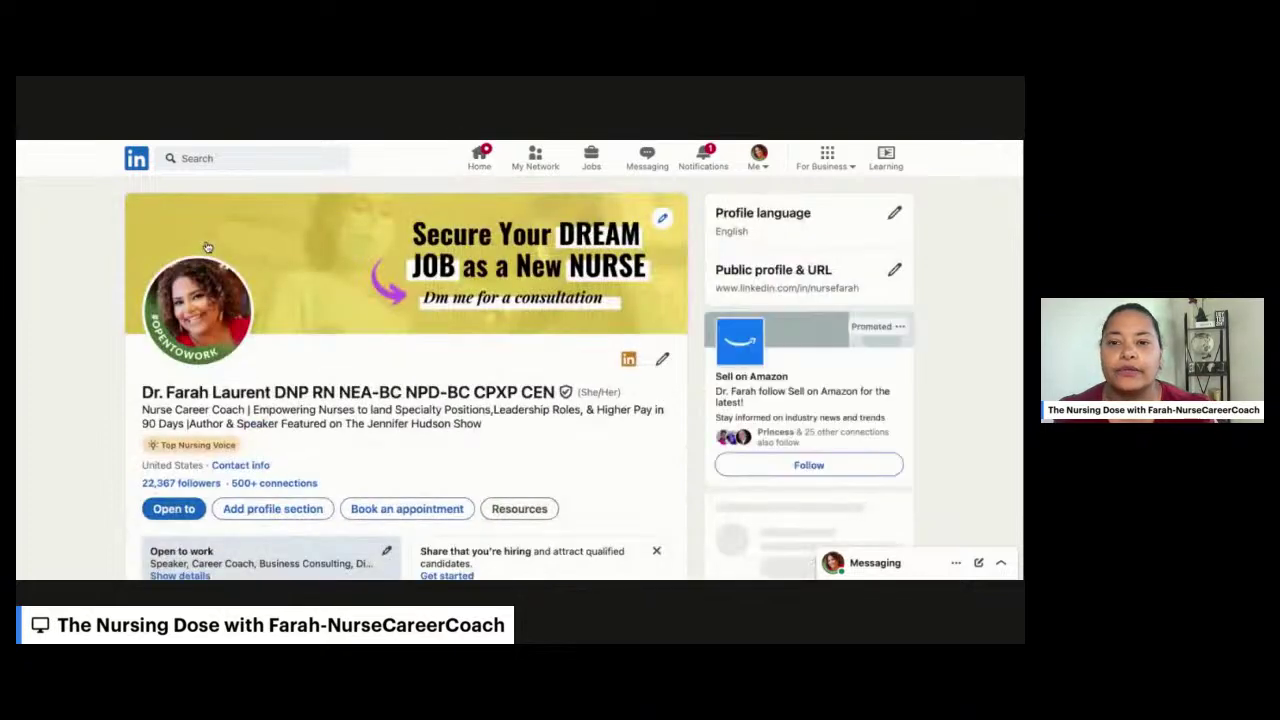
{"action": "left_click", "coordinate": [216, 336]}
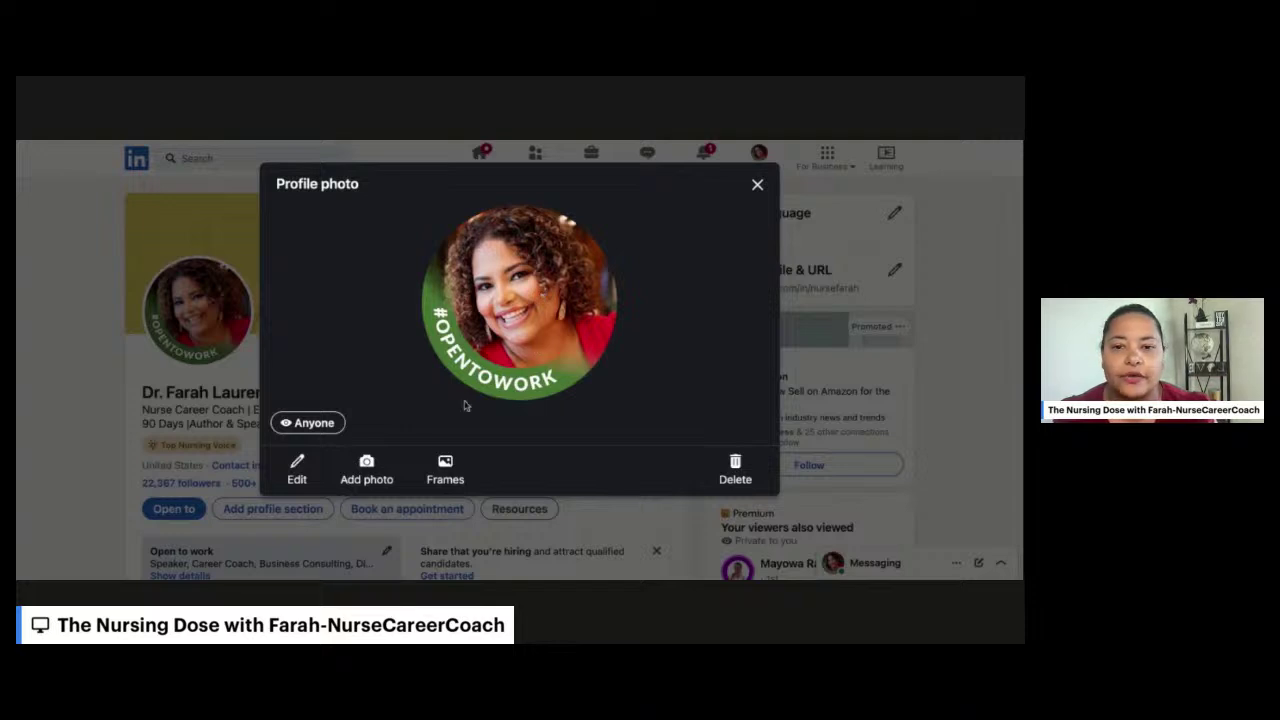
{"action": "left_click", "coordinate": [366, 470]}
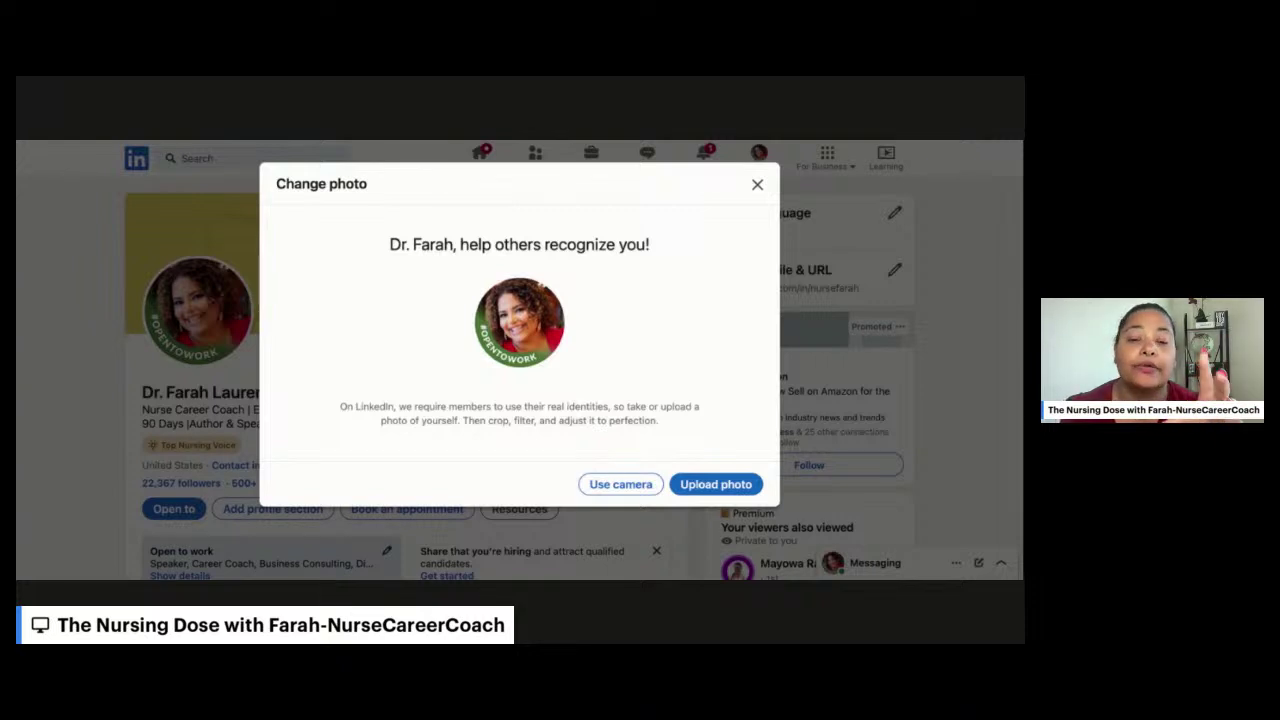
{"action": "left_click", "coordinate": [757, 185]}
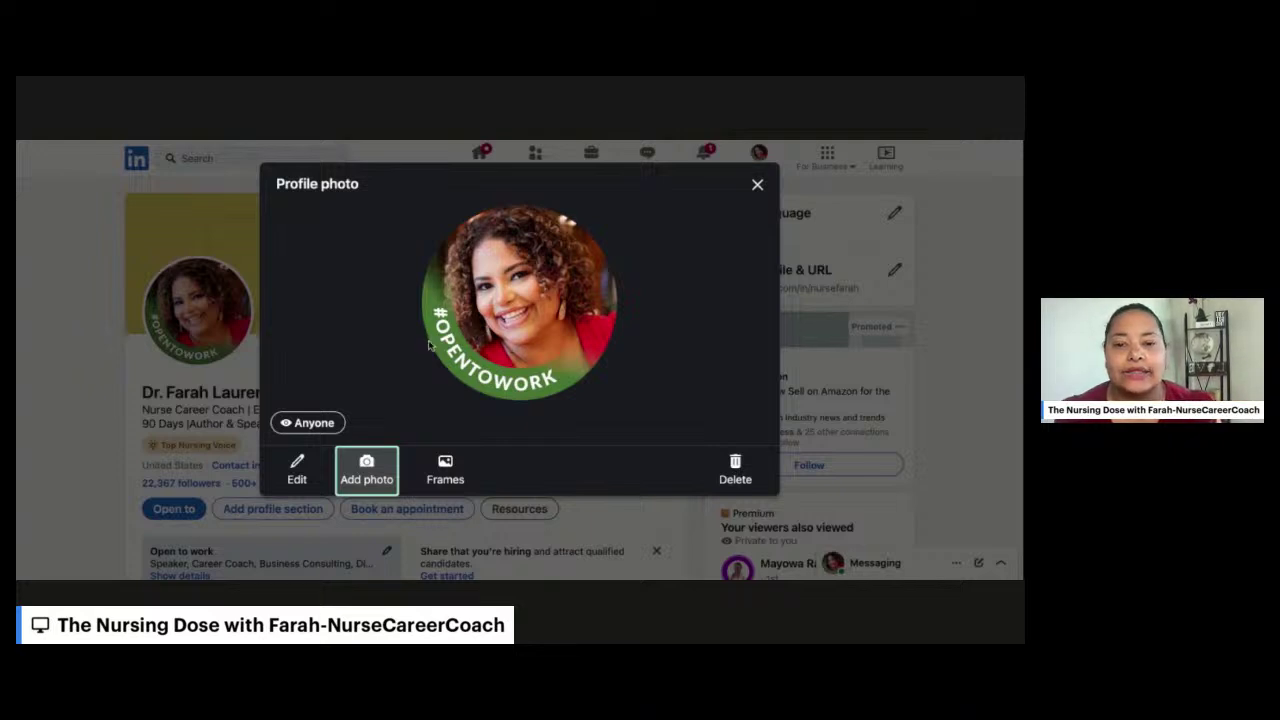
Step: Preview the Original frame on the profile photo, switch back to #OpenToWork, and close the photo viewer without applying changes
{"action": "left_click", "coordinate": [445, 470]}
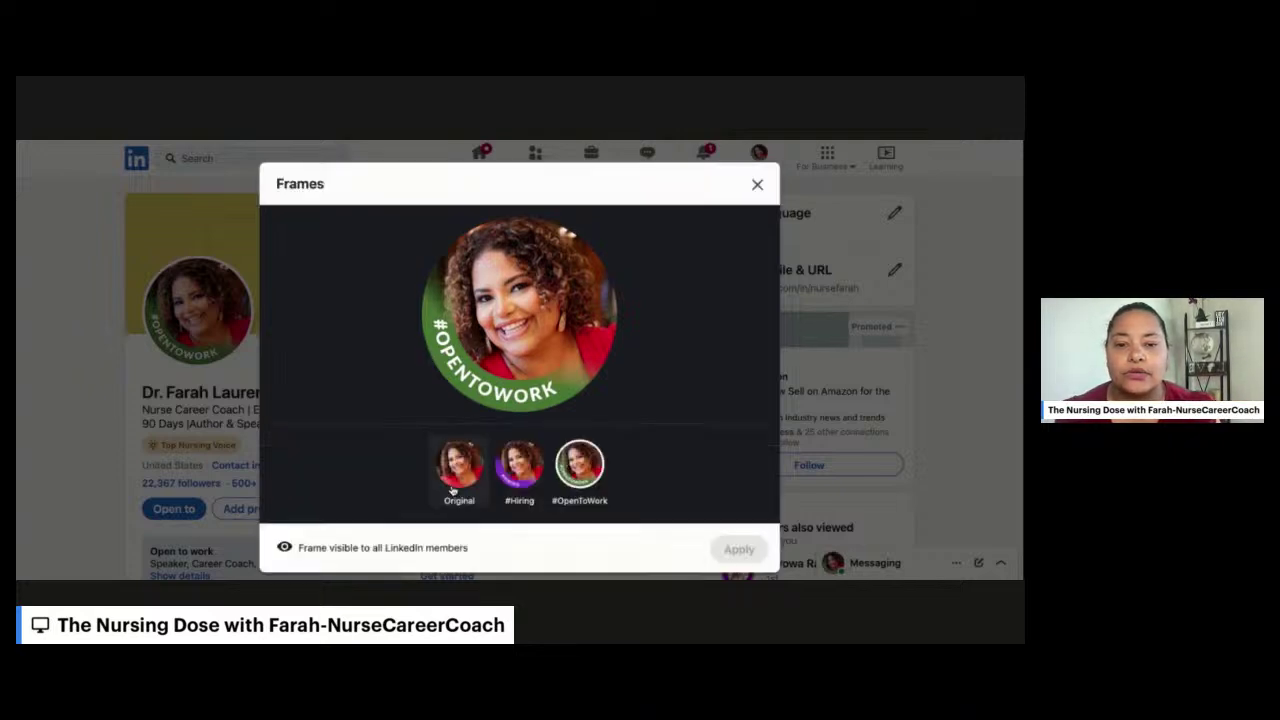
{"action": "left_click", "coordinate": [453, 487]}
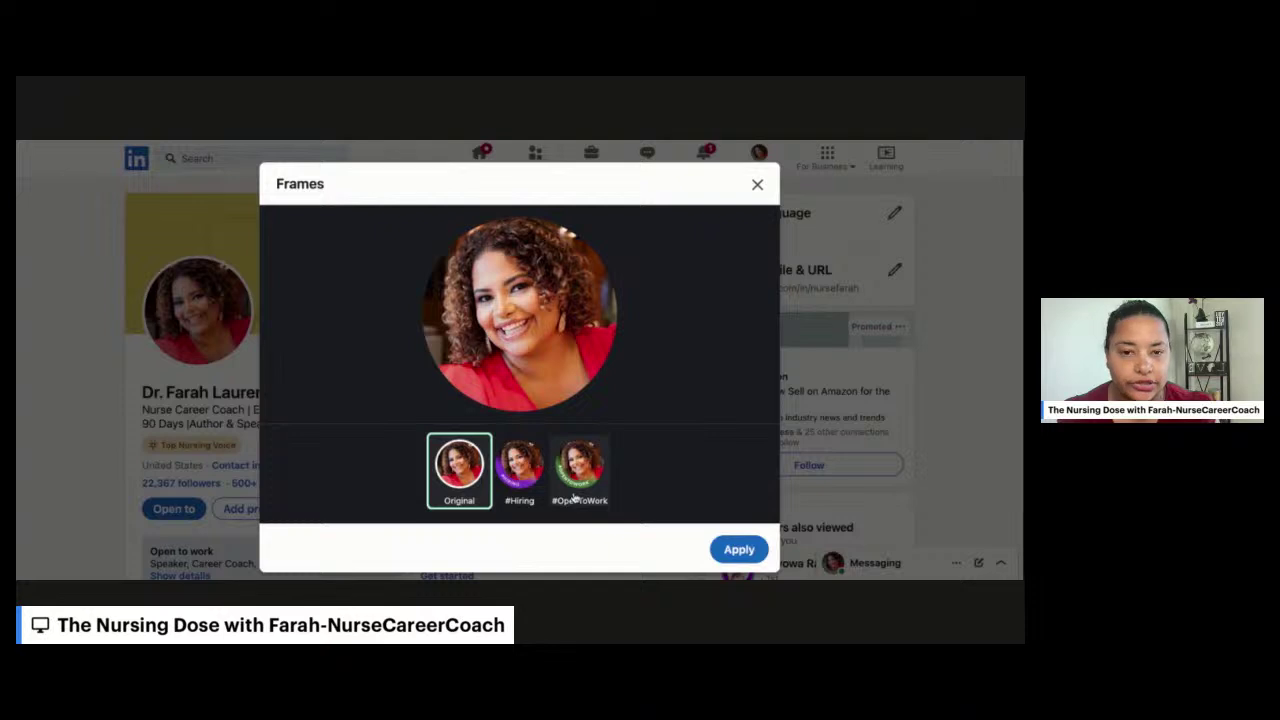
{"action": "left_click", "coordinate": [757, 186]}
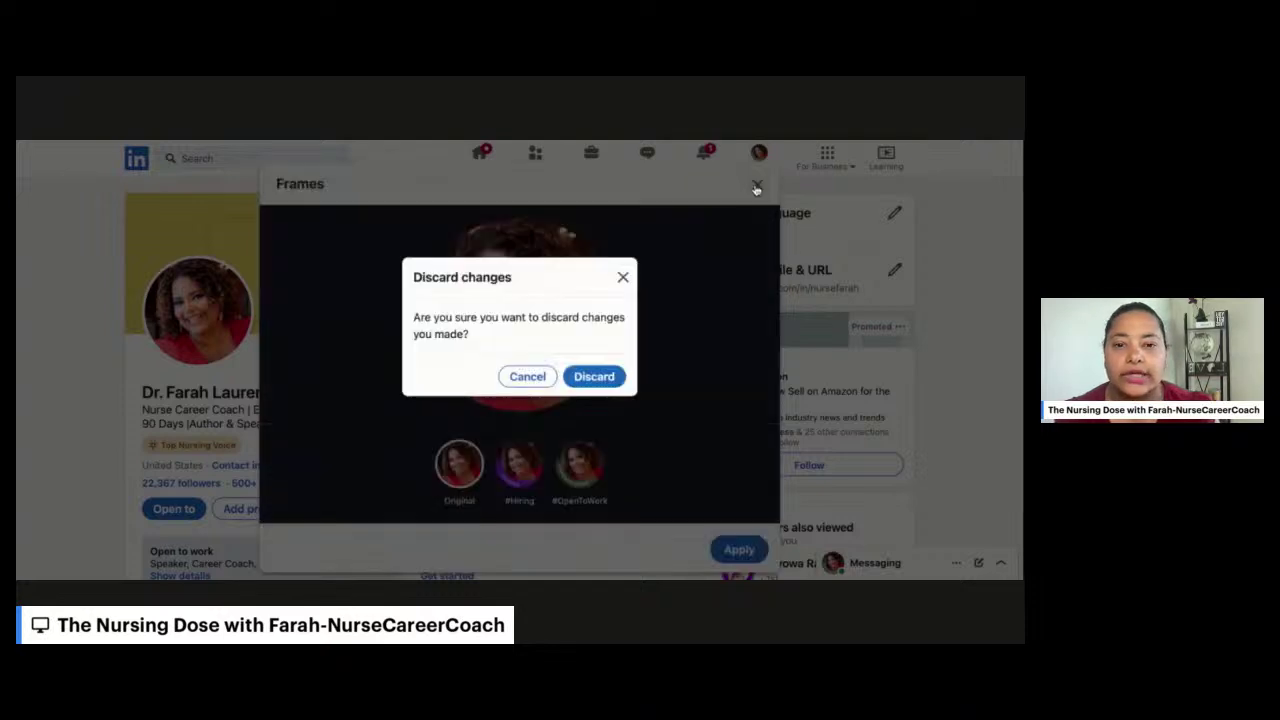
{"action": "left_click", "coordinate": [622, 279]}
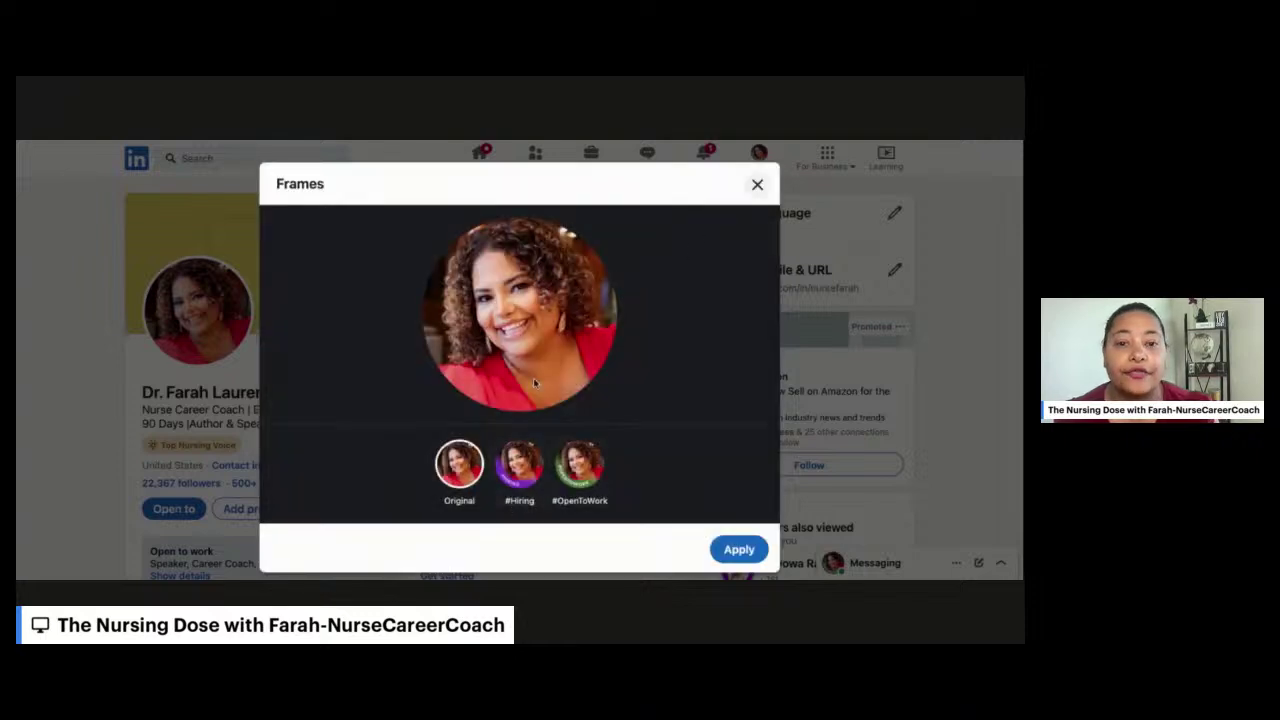
{"action": "left_click", "coordinate": [576, 476]}
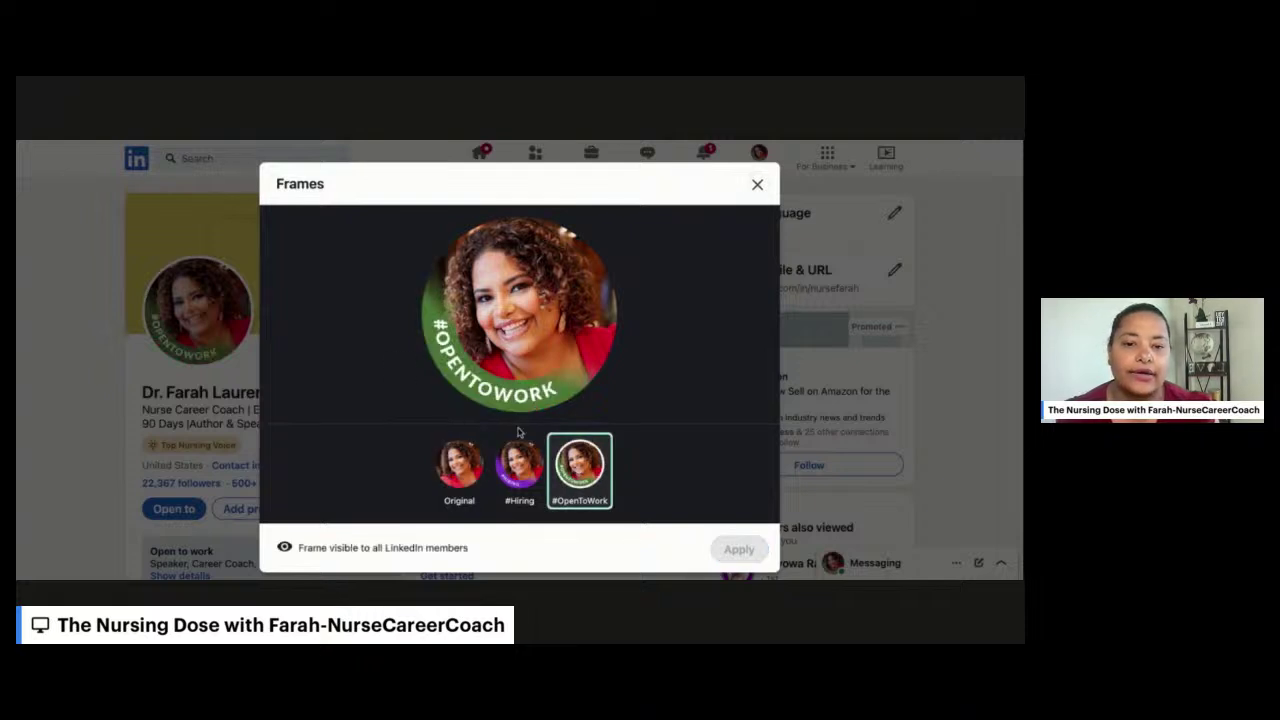
{"action": "left_click", "coordinate": [757, 186]}
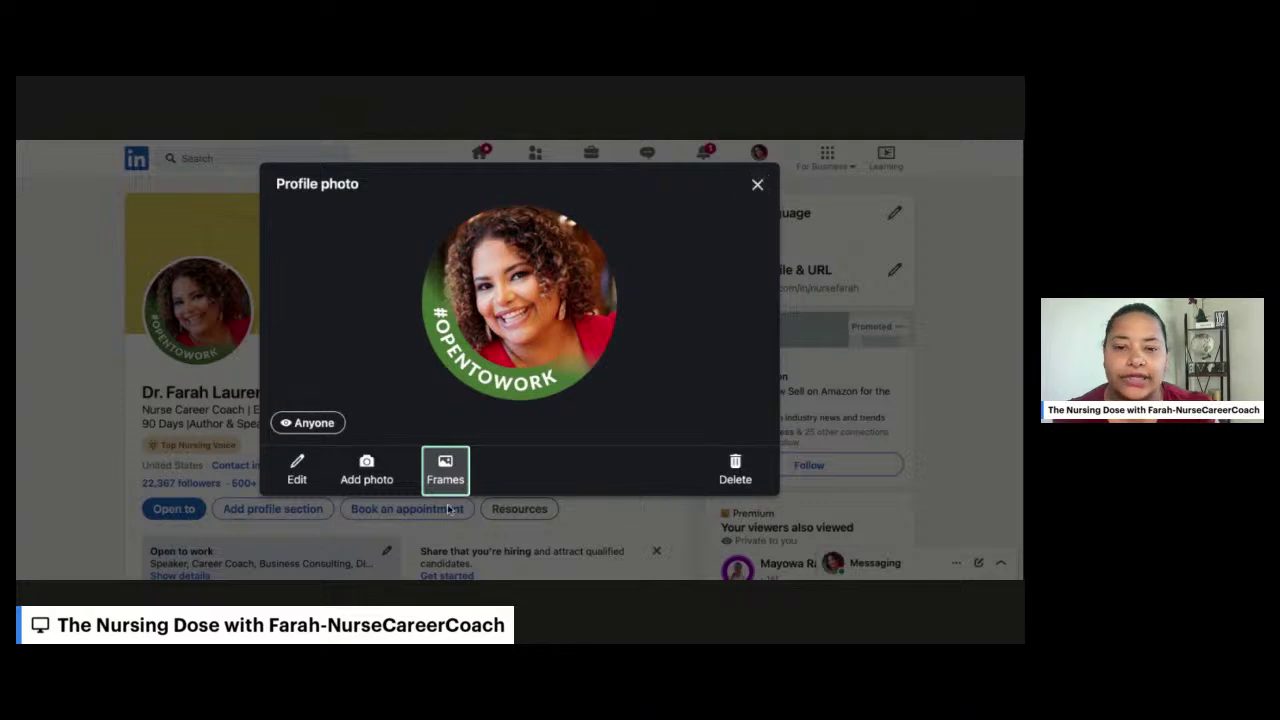
{"action": "left_click", "coordinate": [757, 186]}
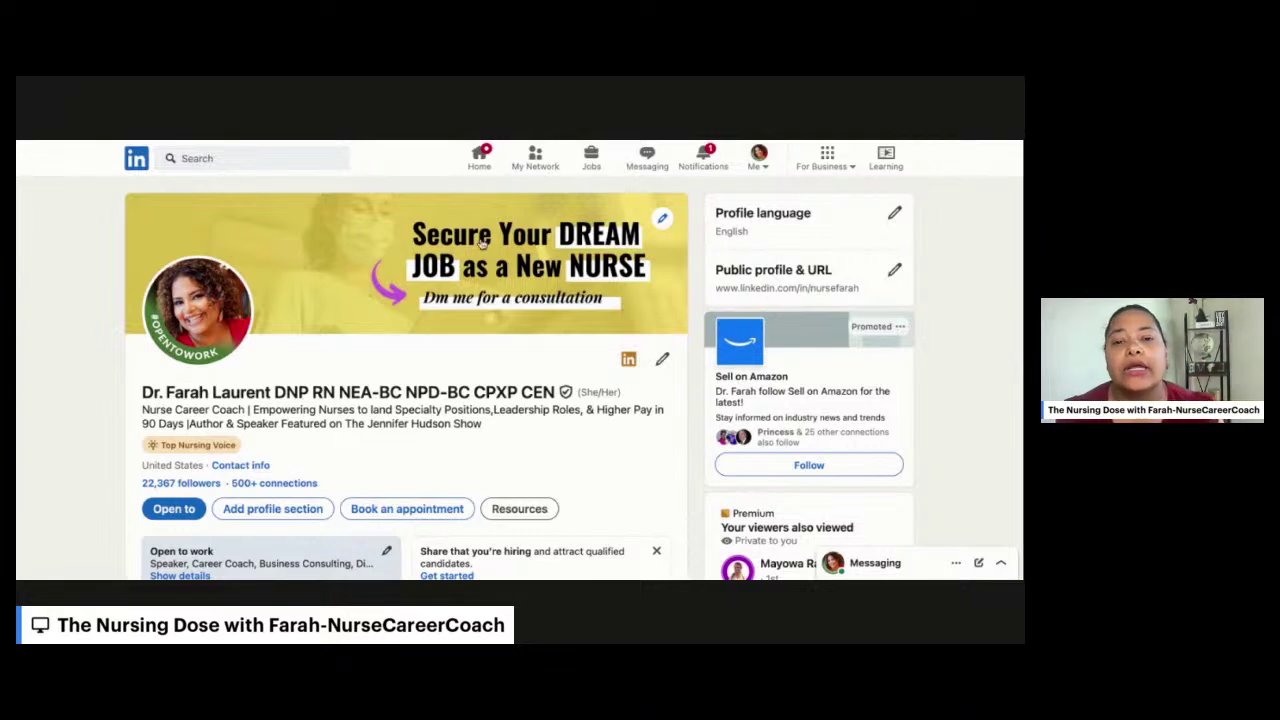
Step: Open the background photo's change options, browse the cover image choices, and close them without picking one
{"action": "left_click", "coordinate": [663, 220]}
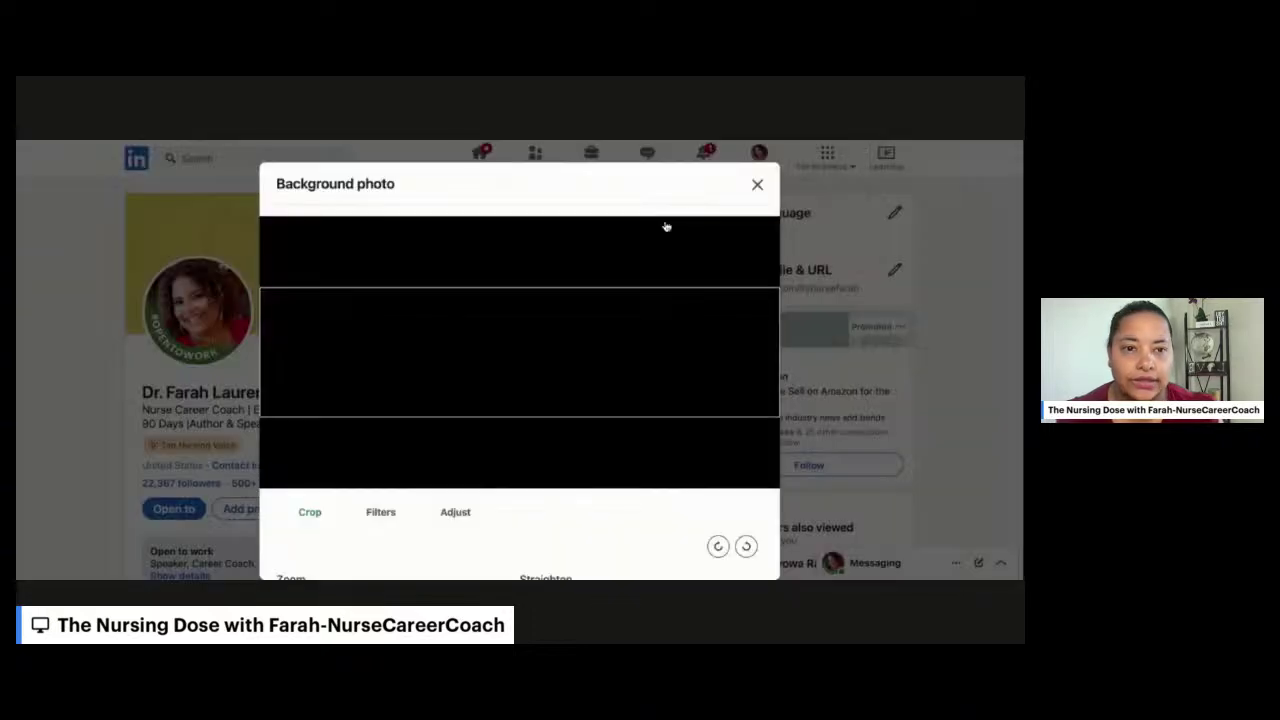
{"action": "scroll", "coordinate": [505, 492], "scroll_direction": "down", "scroll_amount": 2}
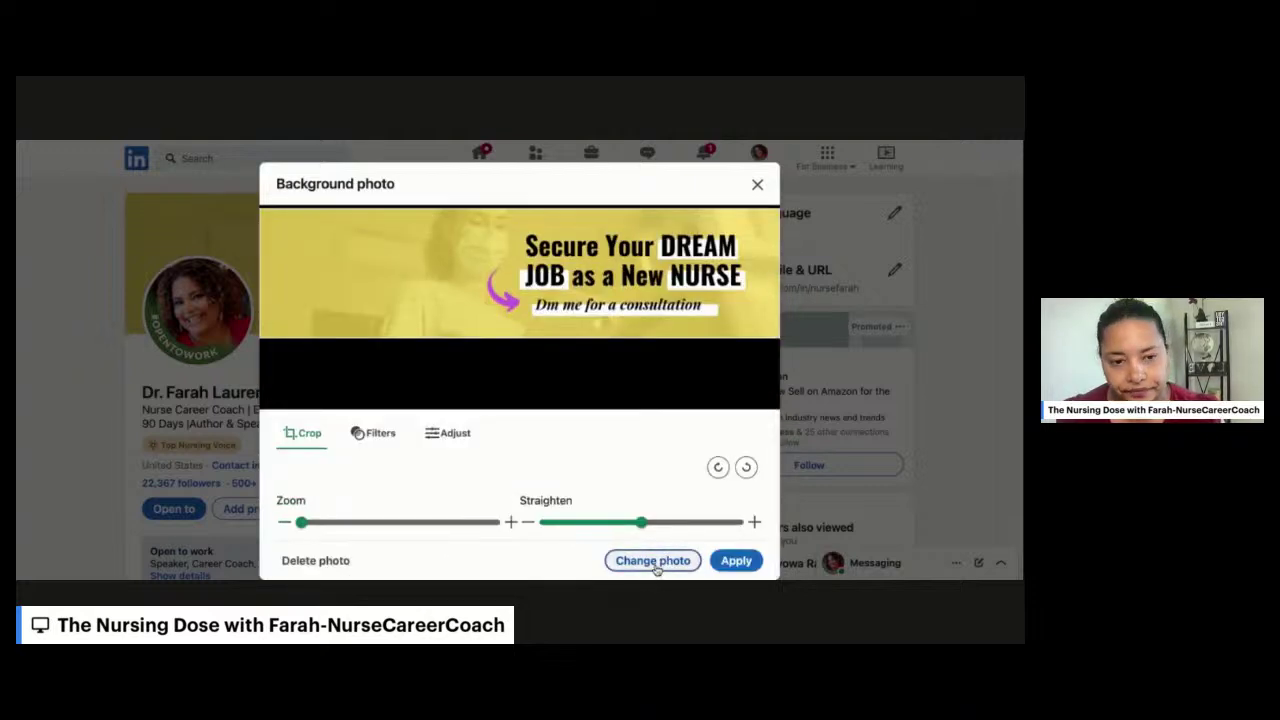
{"action": "left_click", "coordinate": [653, 561]}
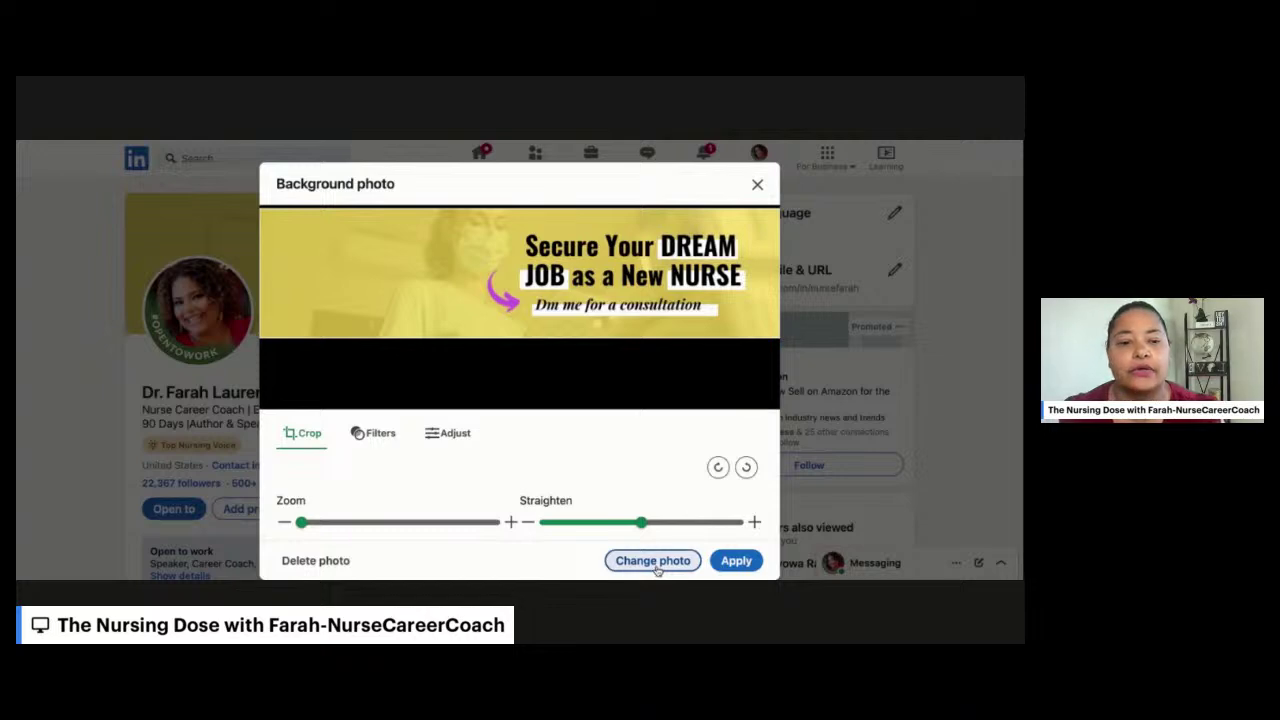
{"action": "scroll", "coordinate": [520, 380], "scroll_direction": "down", "scroll_amount": 5}
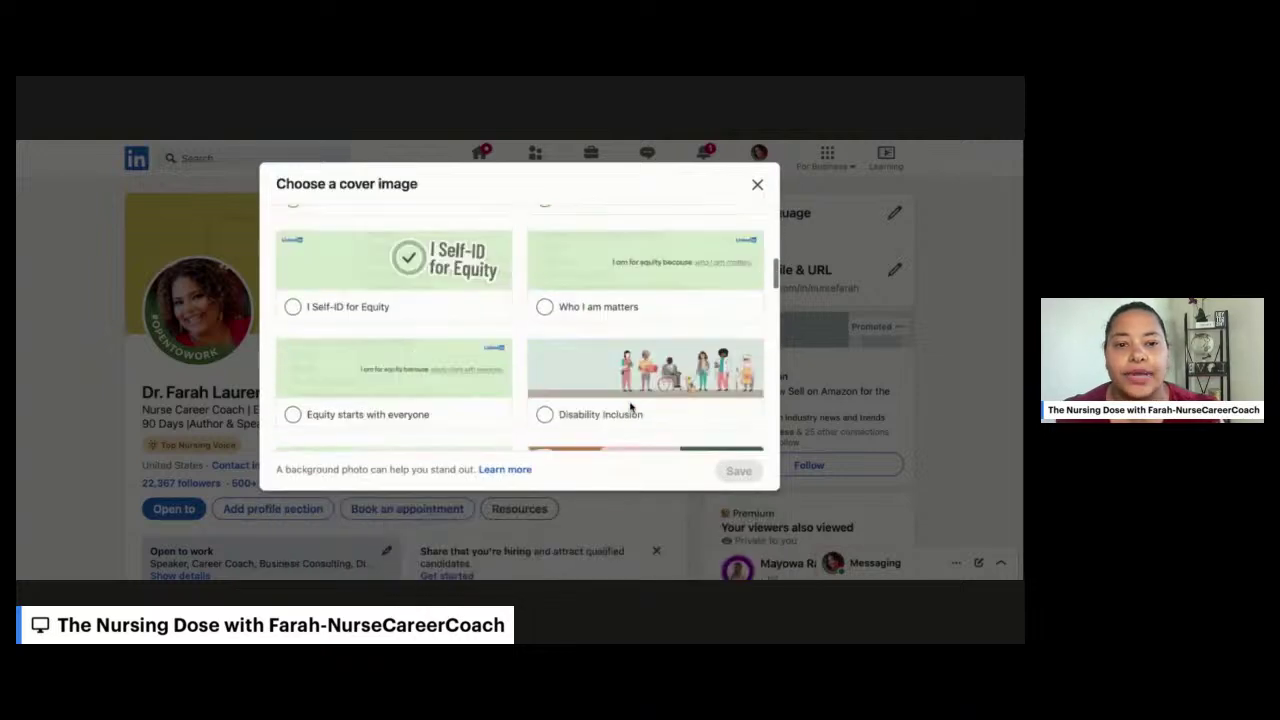
{"action": "scroll", "coordinate": [520, 380], "scroll_direction": "up", "scroll_amount": 5}
{"action": "scroll", "coordinate": [520, 330], "scroll_direction": "down", "scroll_amount": 5}
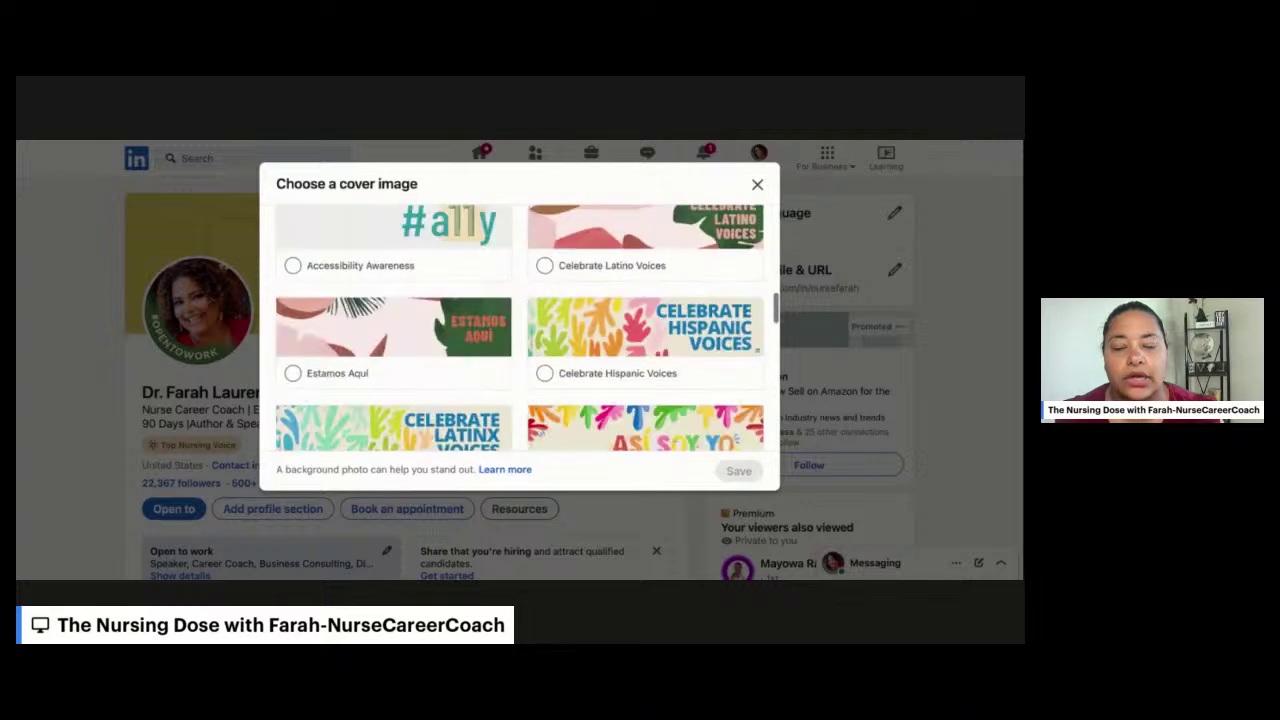
{"action": "scroll", "coordinate": [520, 330], "scroll_direction": "up", "scroll_amount": 5}
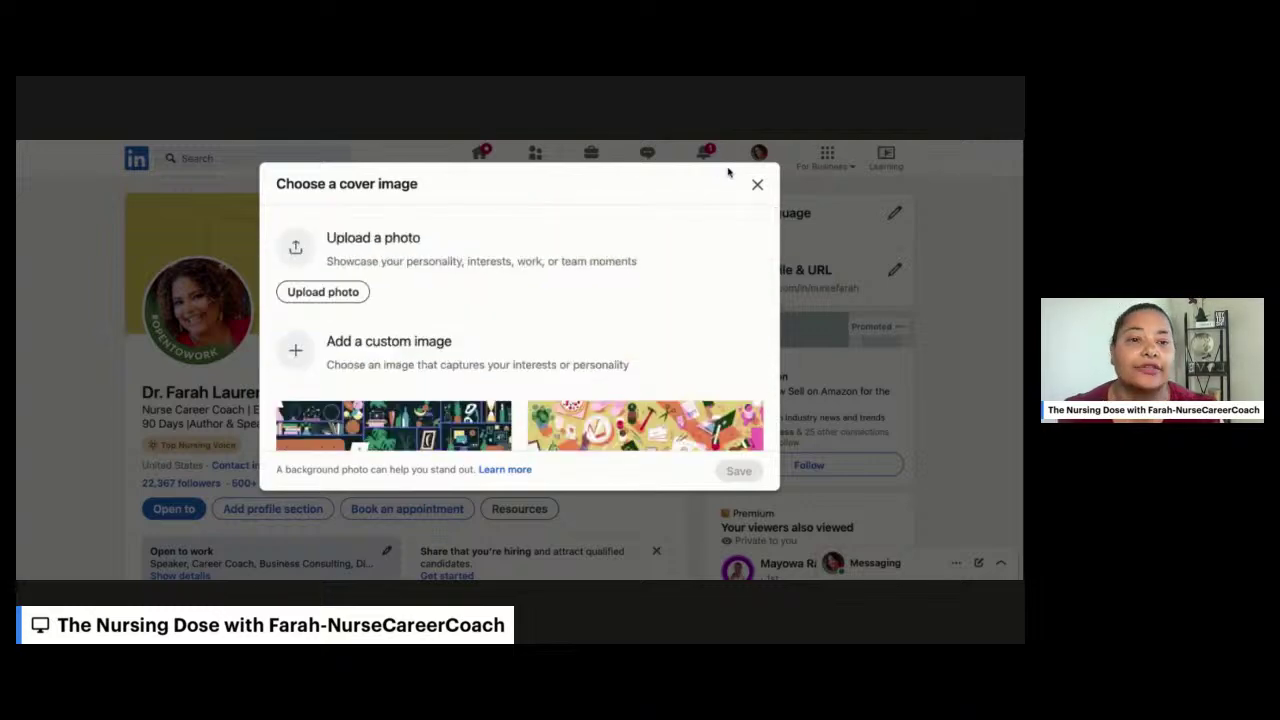
{"action": "left_click", "coordinate": [759, 184]}
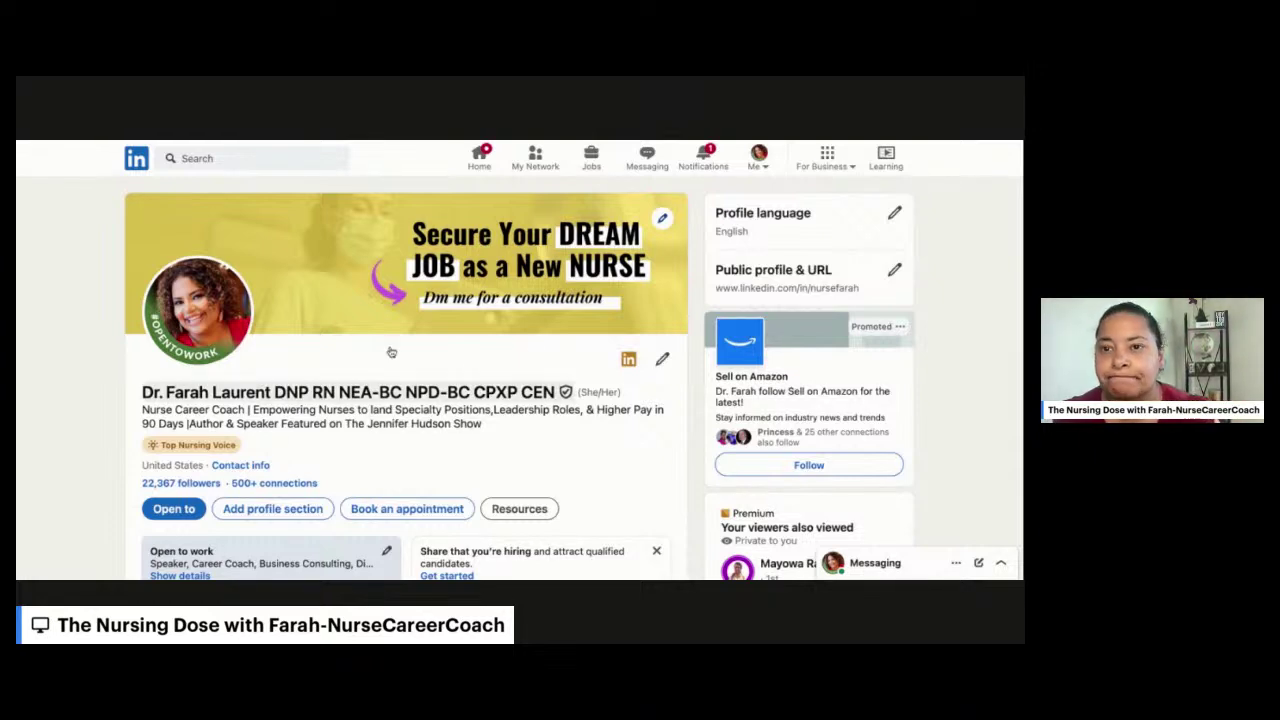
Step: Open the profile intro for editing and examine the Headline text
{"action": "scroll", "coordinate": [170, 405], "scroll_direction": "down", "scroll_amount": 1}
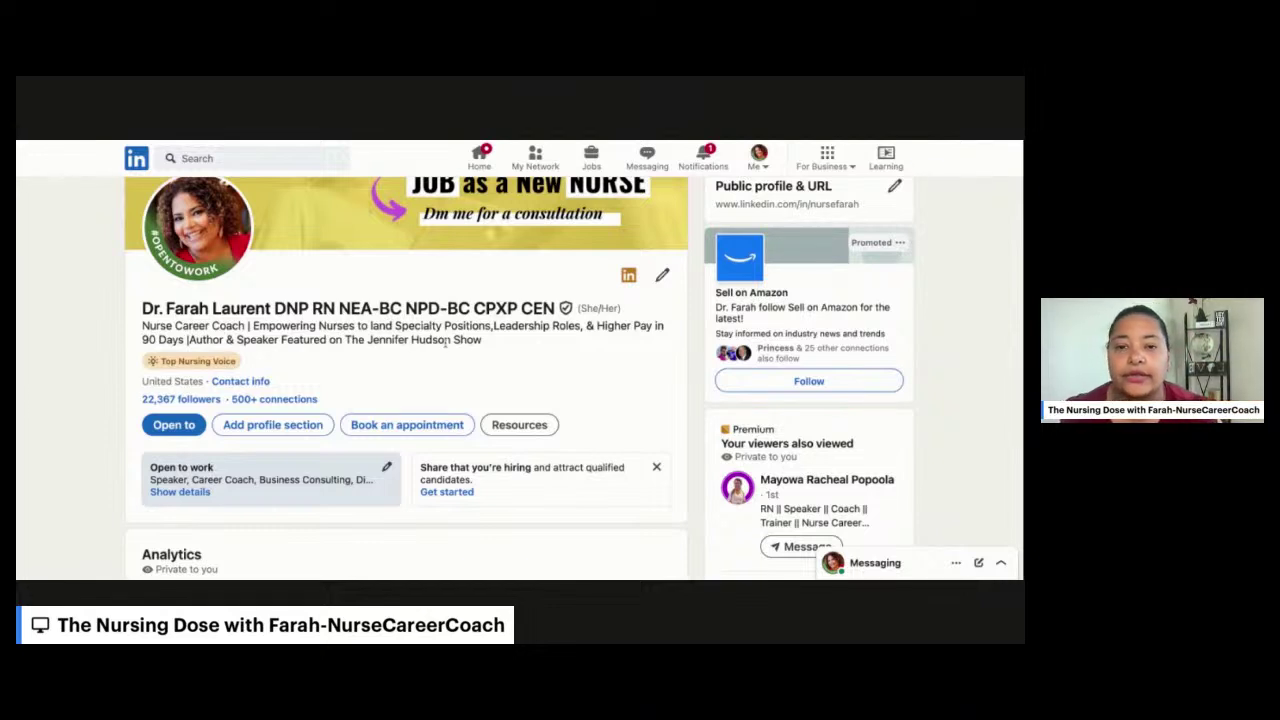
{"action": "left_click", "coordinate": [662, 276]}
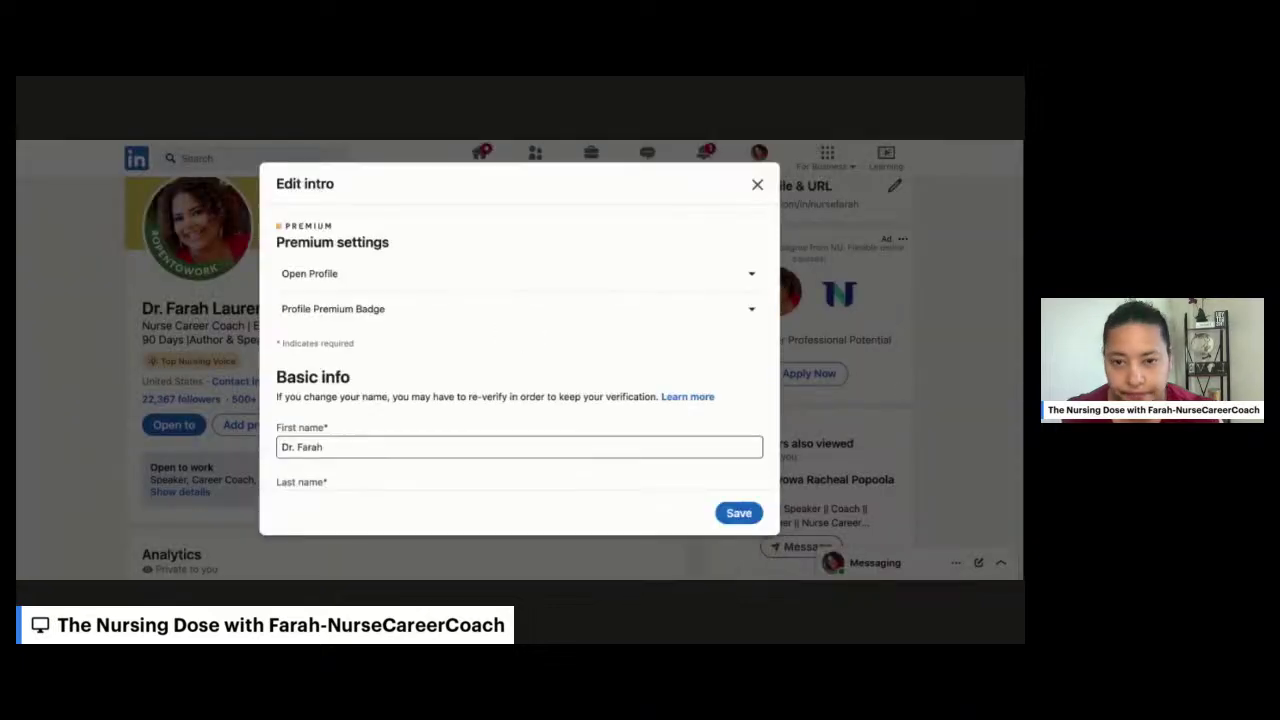
{"action": "scroll", "coordinate": [519, 345], "scroll_direction": "down", "scroll_amount": 8}
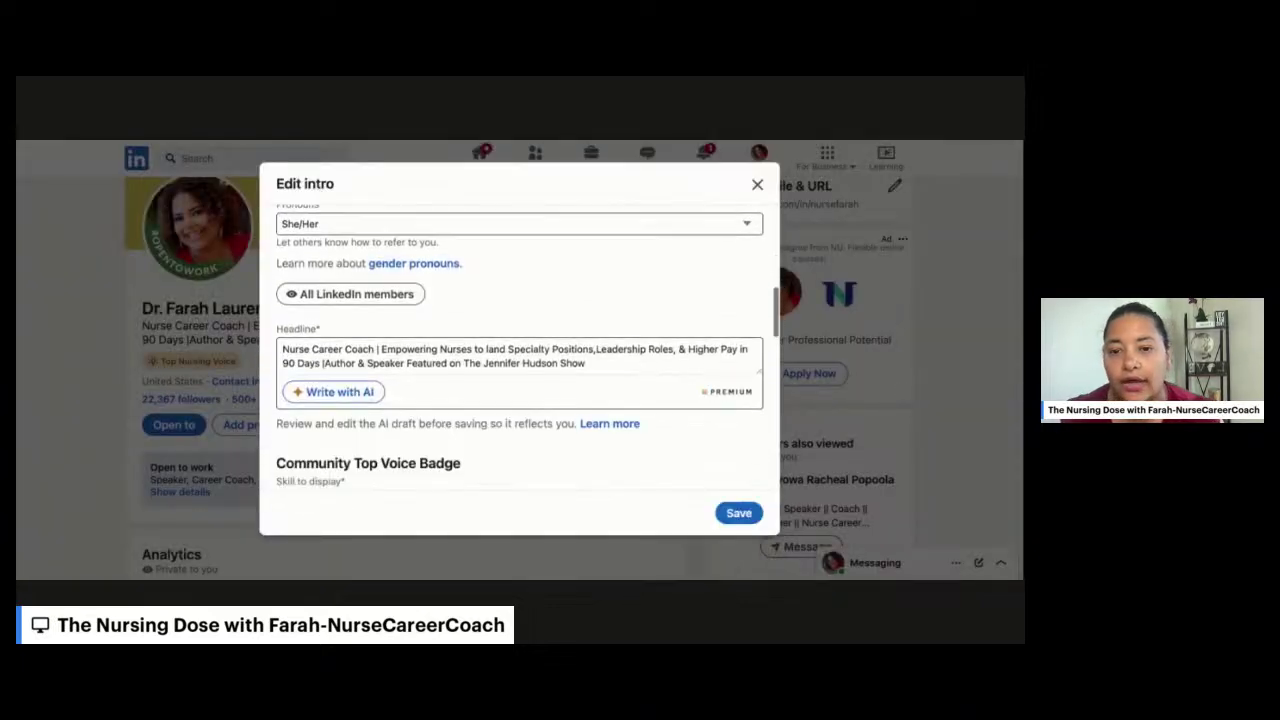
{"action": "scroll", "coordinate": [519, 345], "scroll_direction": "down", "scroll_amount": 1}
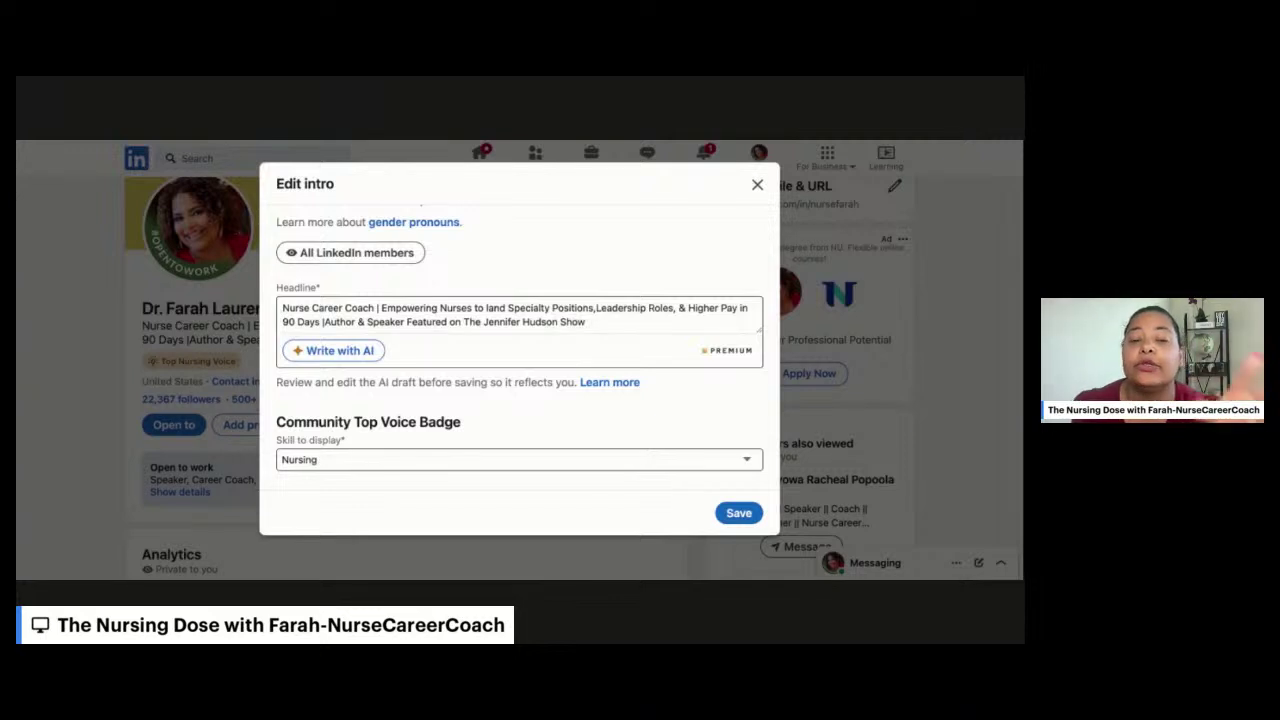
Step: Review the intro's Top Voice badge, current position, industry, education and location fields, then close it without saving
{"action": "scroll", "coordinate": [591, 358], "scroll_direction": "down", "scroll_amount": 5}
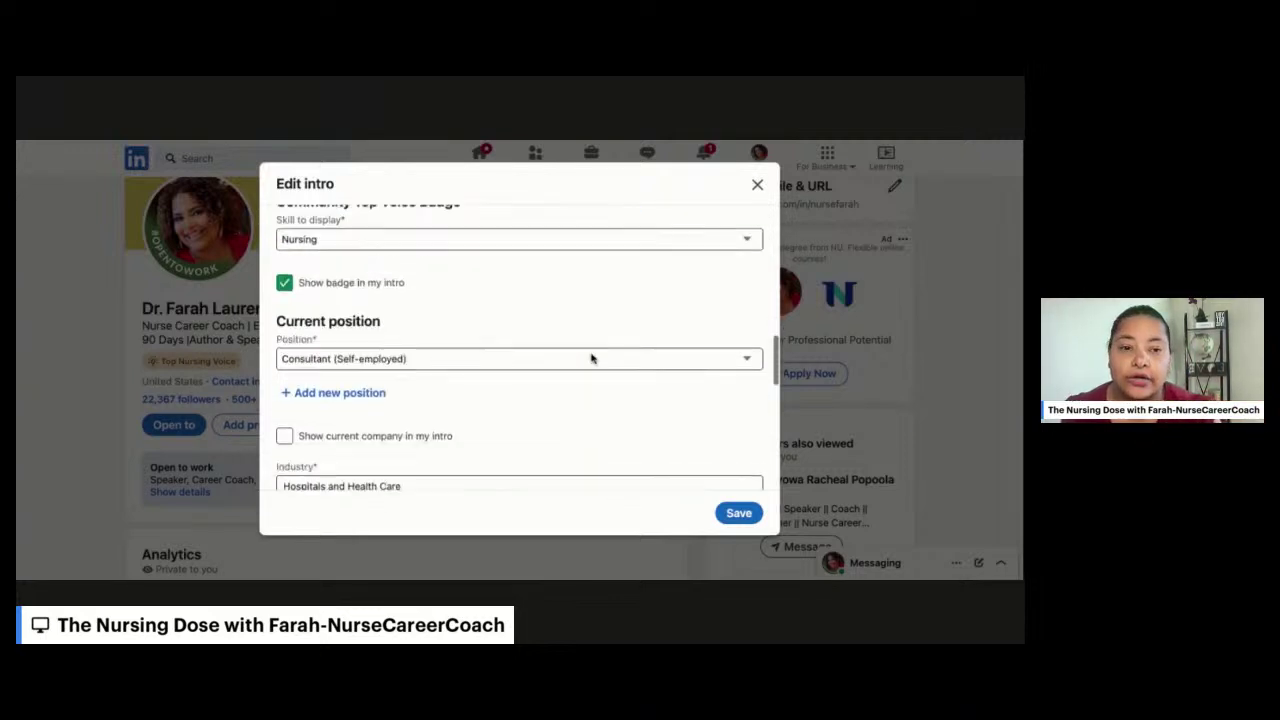
{"action": "scroll", "coordinate": [591, 358], "scroll_direction": "up", "scroll_amount": 1}
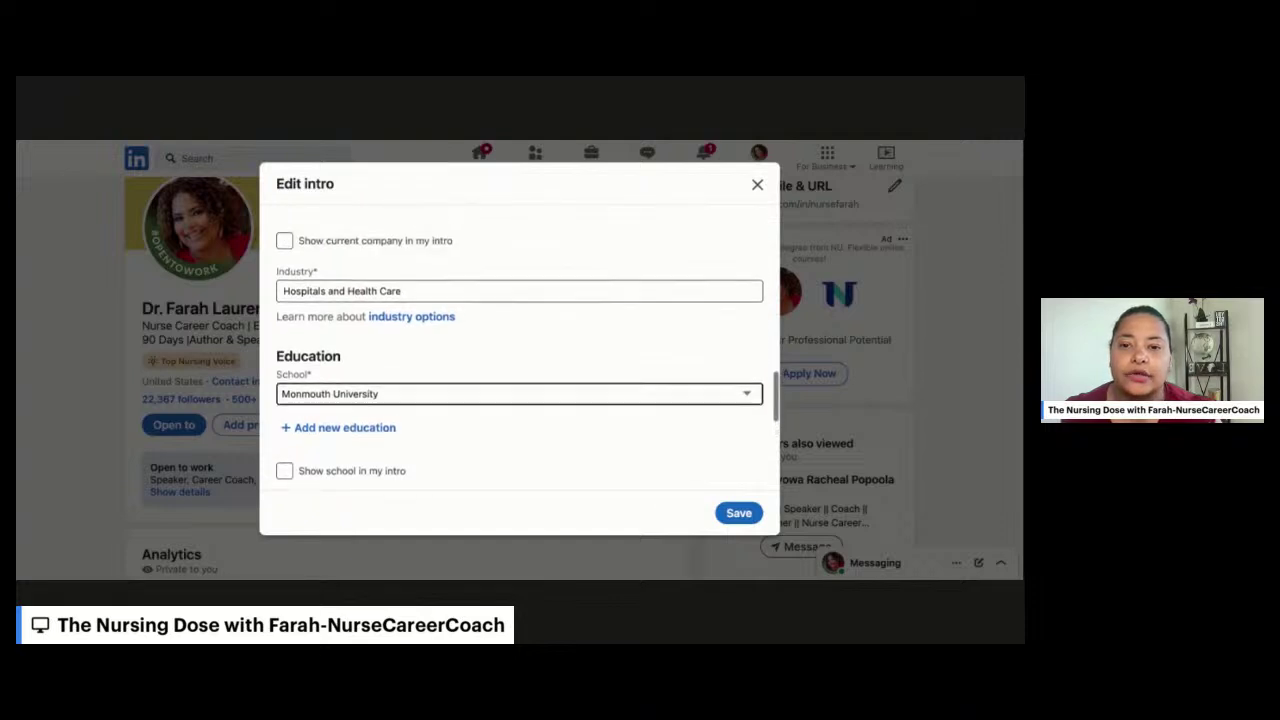
{"action": "scroll", "coordinate": [520, 350], "scroll_direction": "down", "scroll_amount": 2}
{"action": "scroll", "coordinate": [520, 350], "scroll_direction": "up", "scroll_amount": 5}
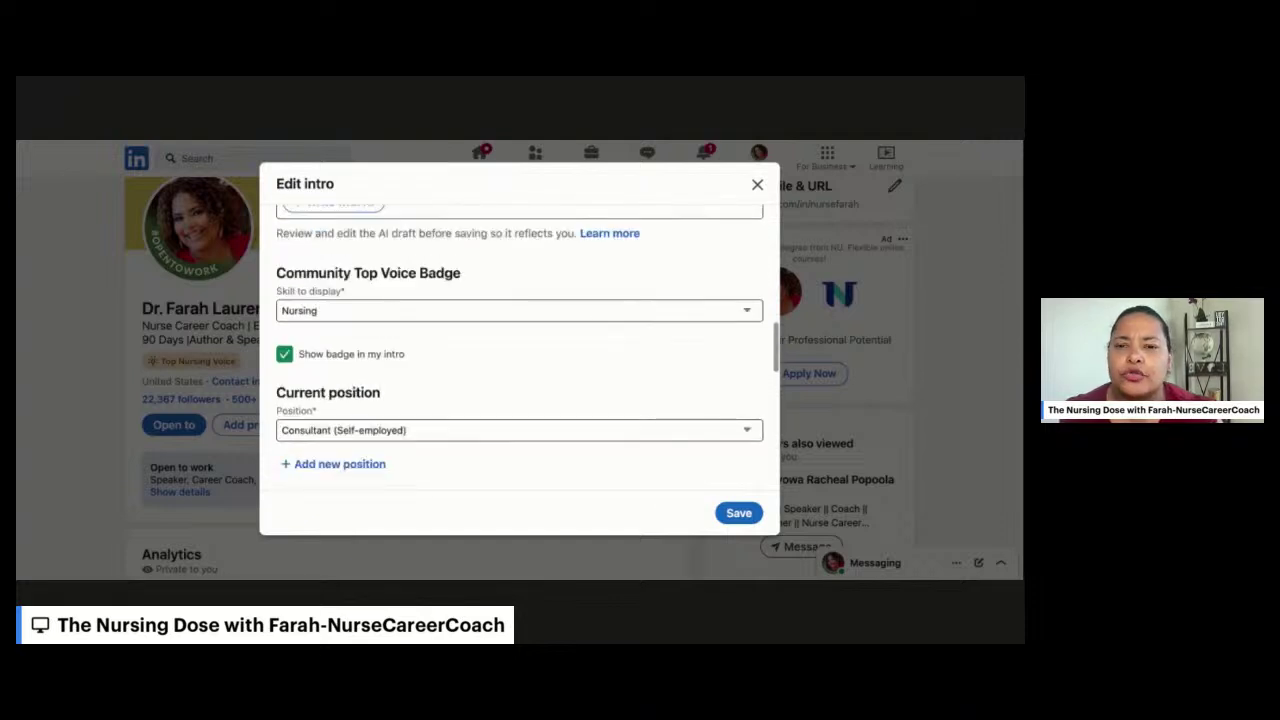
{"action": "scroll", "coordinate": [578, 318], "scroll_direction": "down", "scroll_amount": 3}
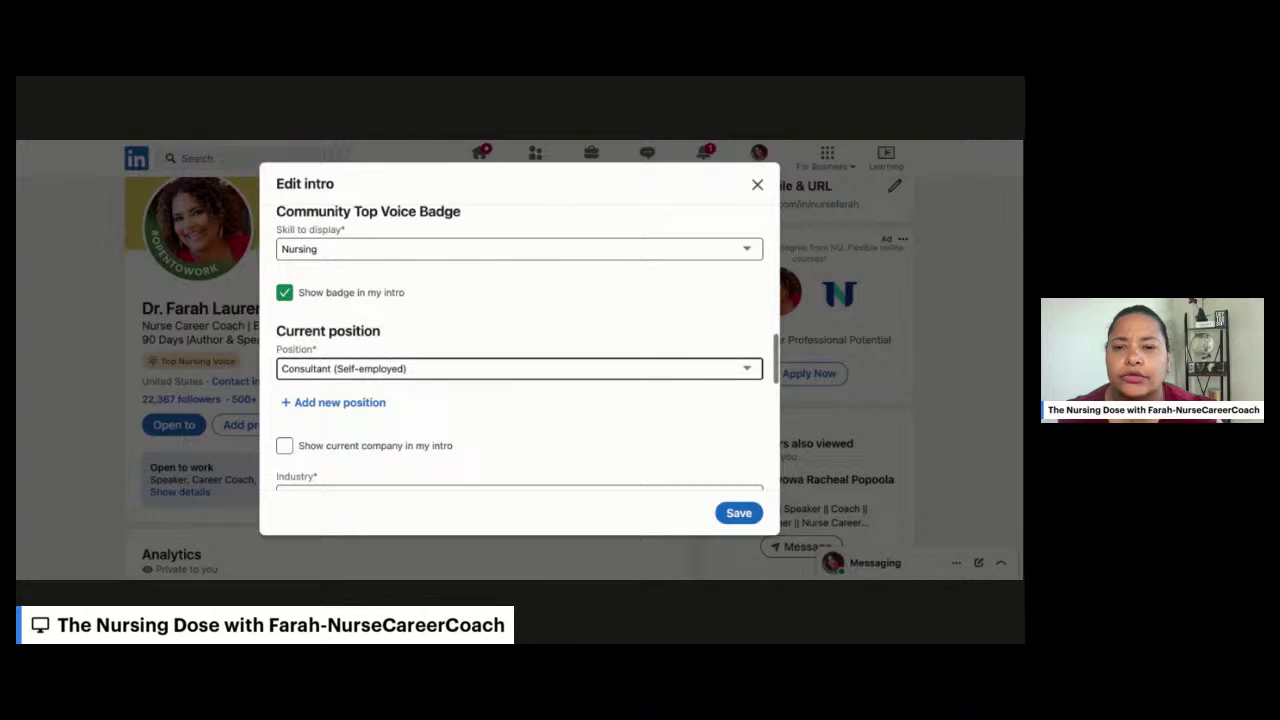
{"action": "scroll", "coordinate": [578, 318], "scroll_direction": "down", "scroll_amount": 3}
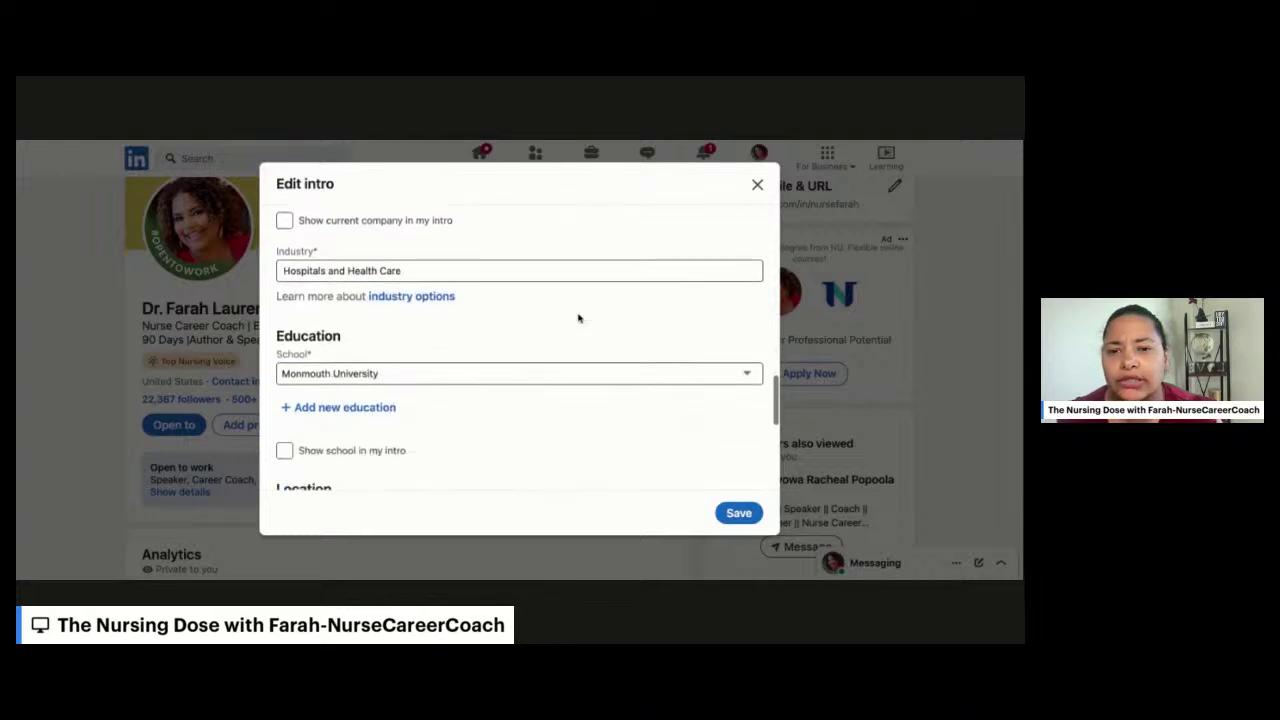
{"action": "scroll", "coordinate": [578, 318], "scroll_direction": "down", "scroll_amount": 3}
{"action": "scroll", "coordinate": [570, 260], "scroll_direction": "down", "scroll_amount": 2}
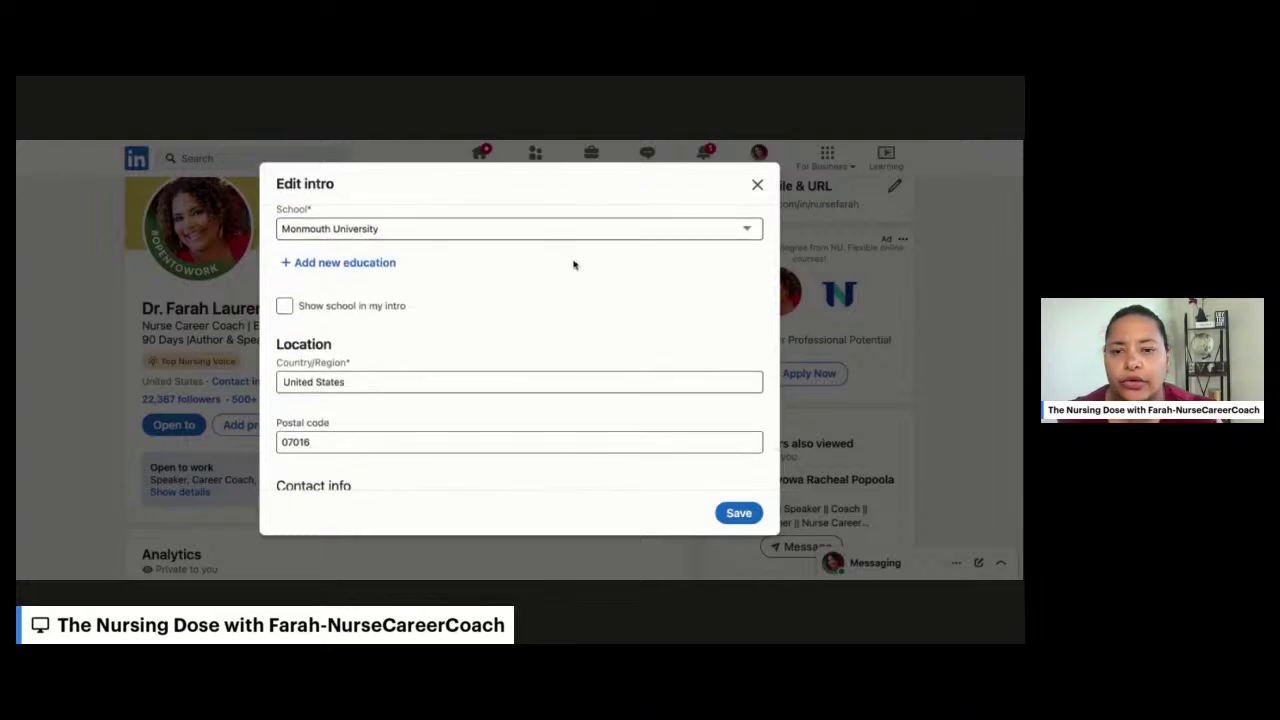
{"action": "scroll", "coordinate": [569, 267], "scroll_direction": "up", "scroll_amount": 3}
{"action": "scroll", "coordinate": [569, 267], "scroll_direction": "up", "scroll_amount": 5}
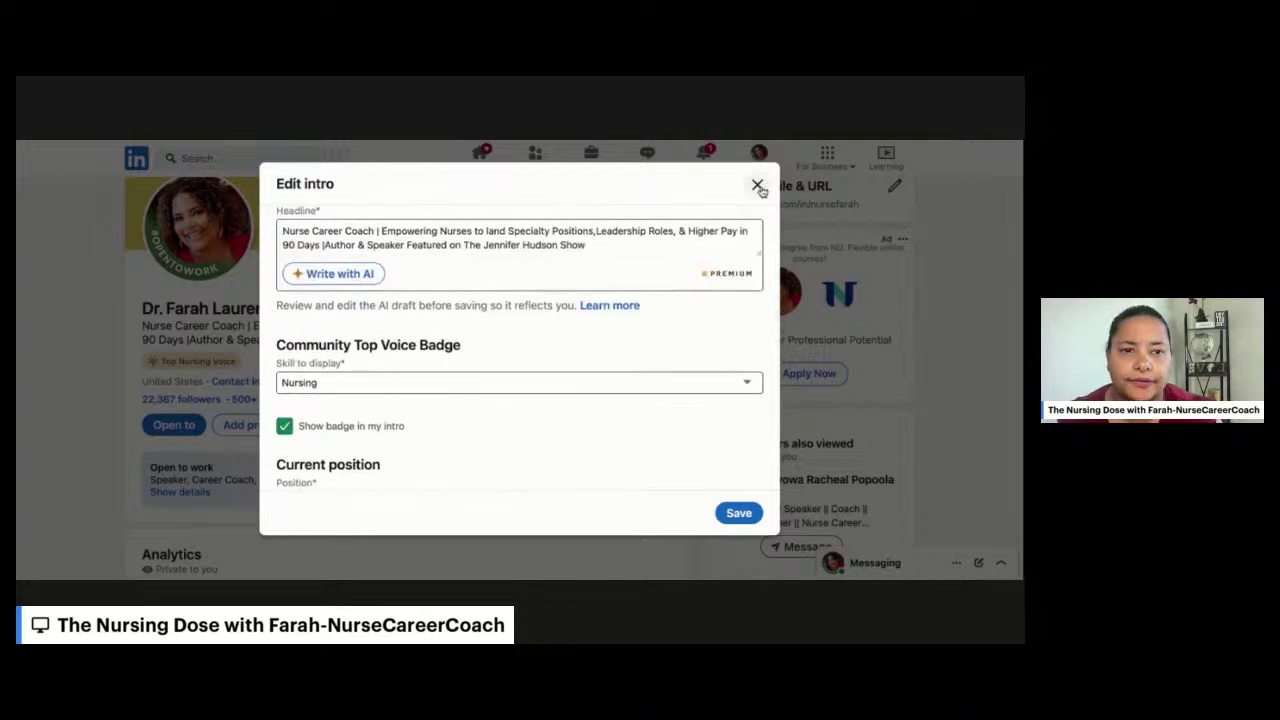
{"action": "left_click", "coordinate": [757, 185]}
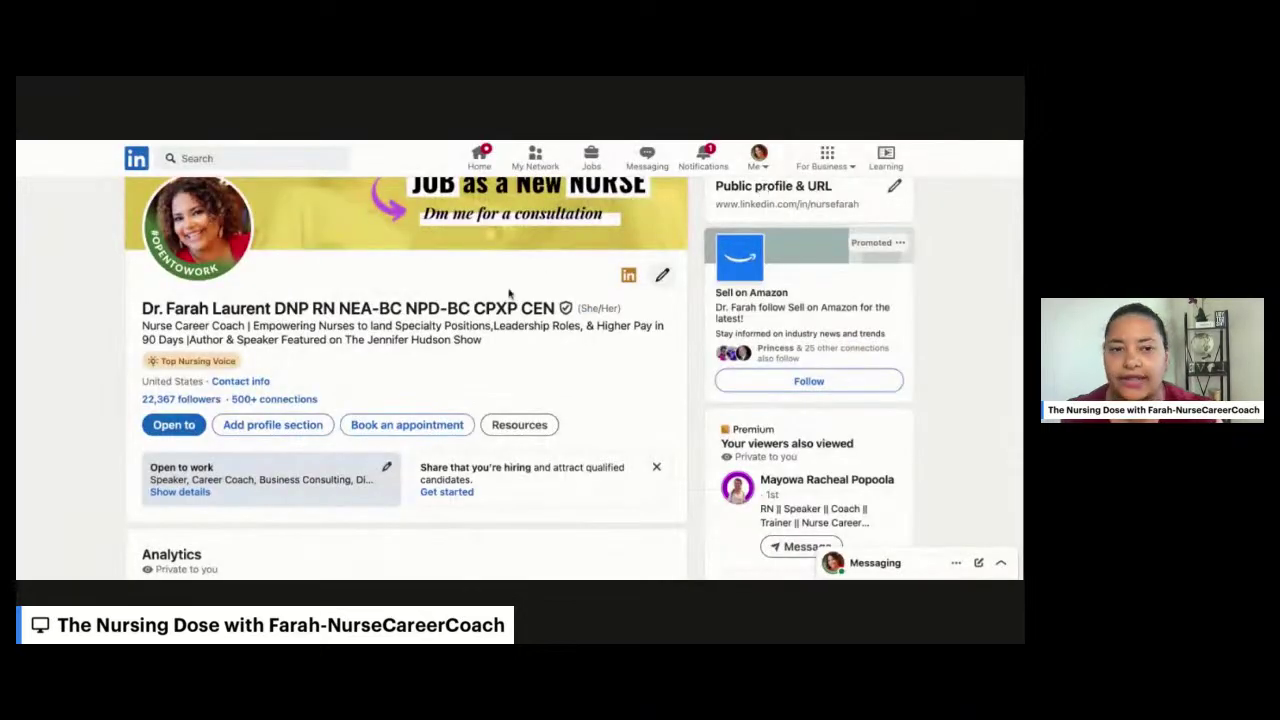
Step: View the profile's contact info, including the websites and email entries, and close it
{"action": "left_click", "coordinate": [245, 383]}
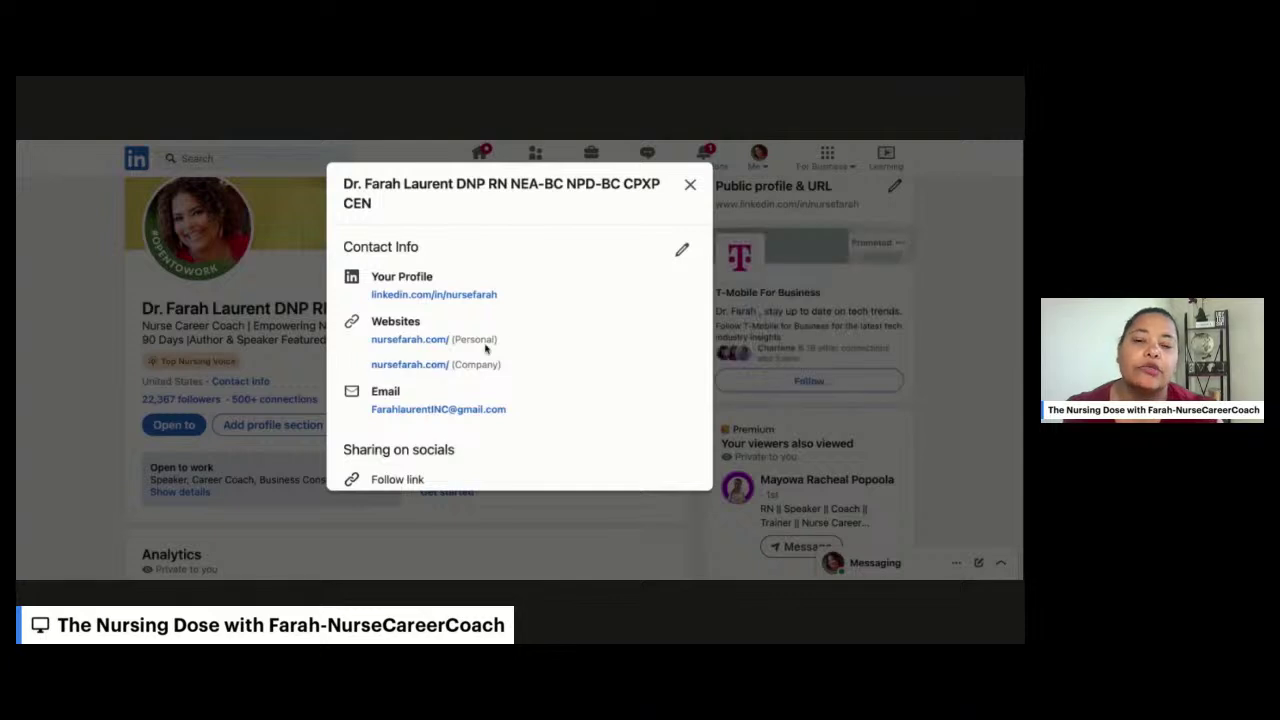
{"action": "scroll", "coordinate": [508, 337], "scroll_direction": "down", "scroll_amount": 1}
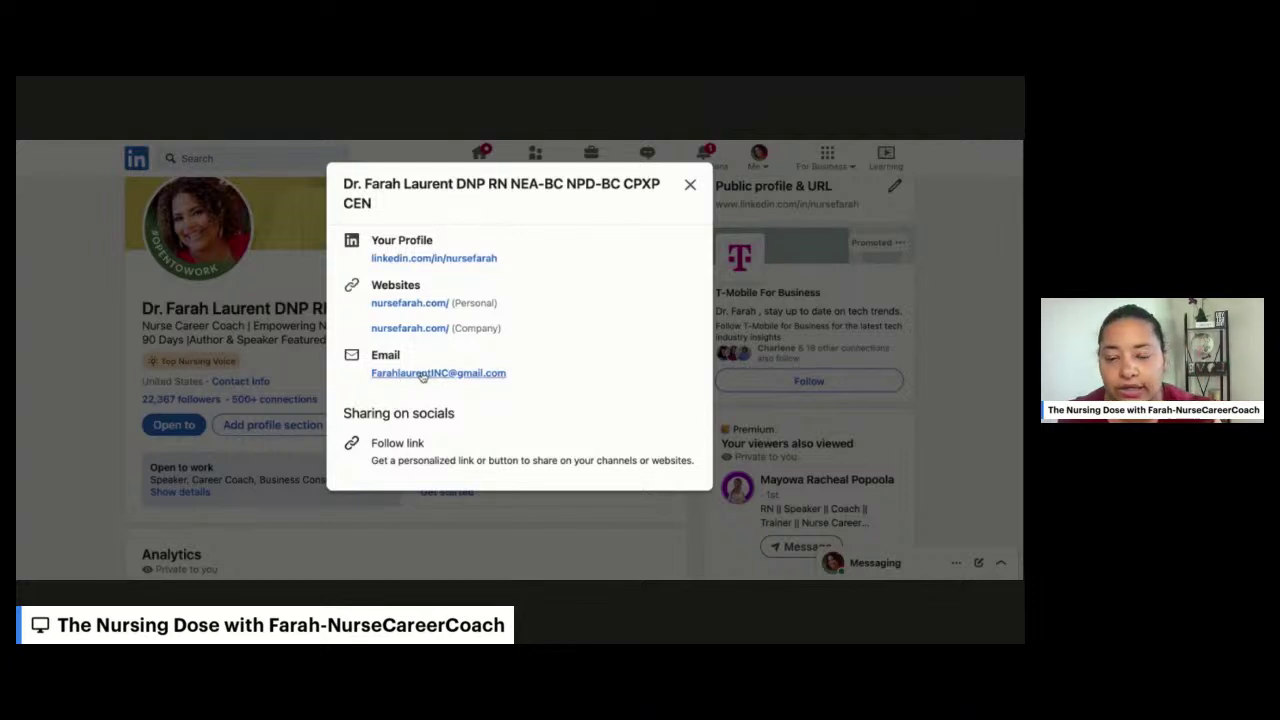
{"action": "left_click", "coordinate": [690, 185]}
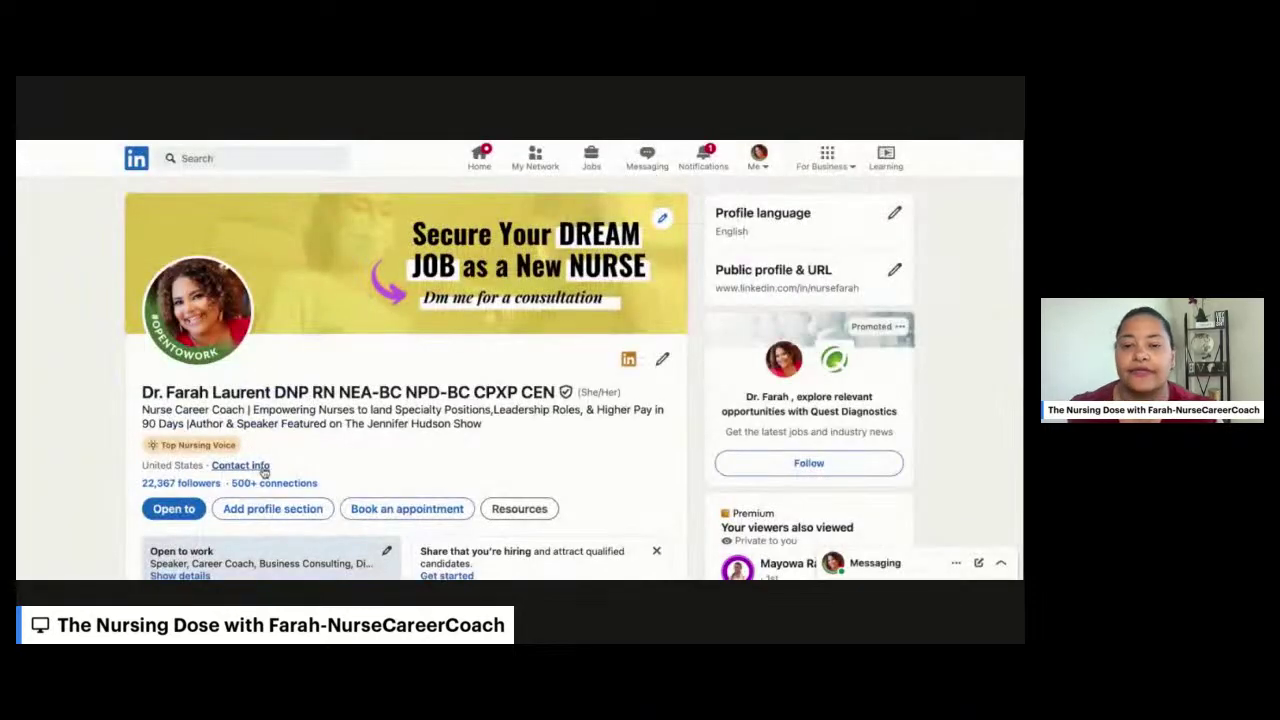
Step: View the details of the Open to work job preferences and close them
{"action": "scroll", "coordinate": [351, 426], "scroll_direction": "down", "scroll_amount": 3}
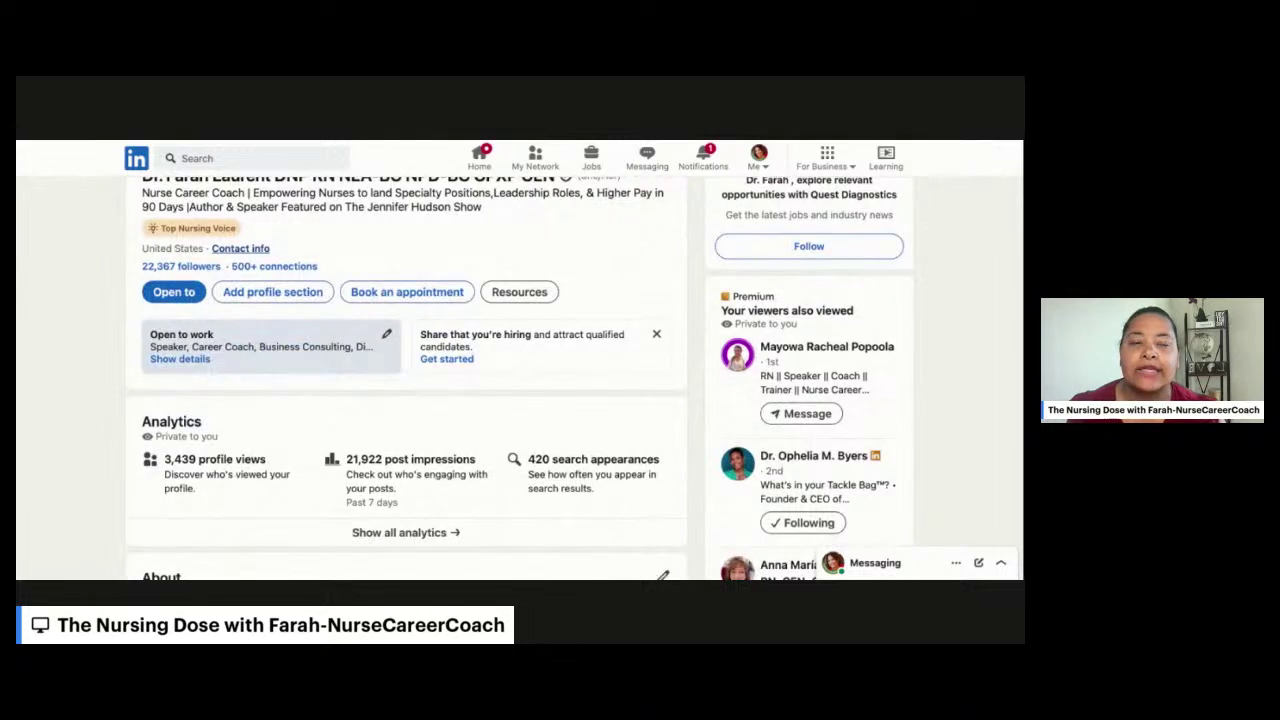
{"action": "left_click", "coordinate": [180, 359]}
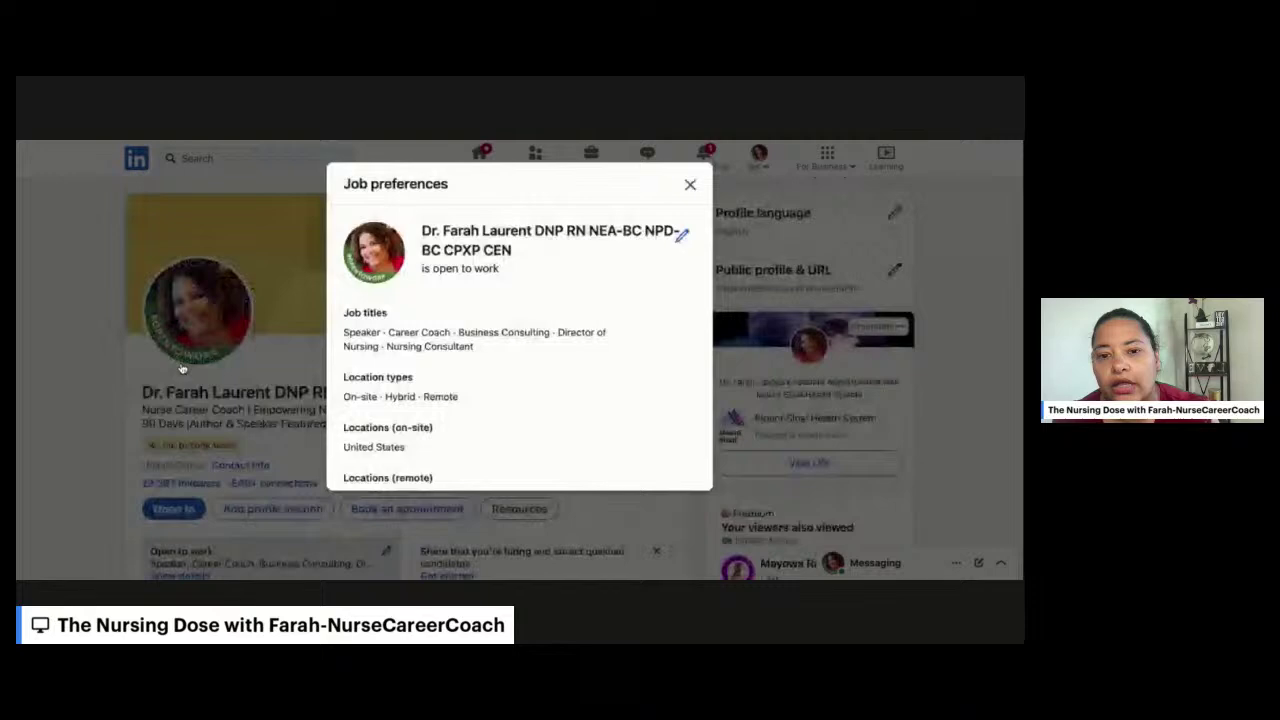
{"action": "left_click", "coordinate": [689, 185]}
Step: Open the Open to work job preferences for editing and review the job titles, specialty and location types
{"action": "scroll", "coordinate": [367, 440], "scroll_direction": "down", "scroll_amount": 1}
{"action": "scroll", "coordinate": [367, 440], "scroll_direction": "down", "scroll_amount": 3}
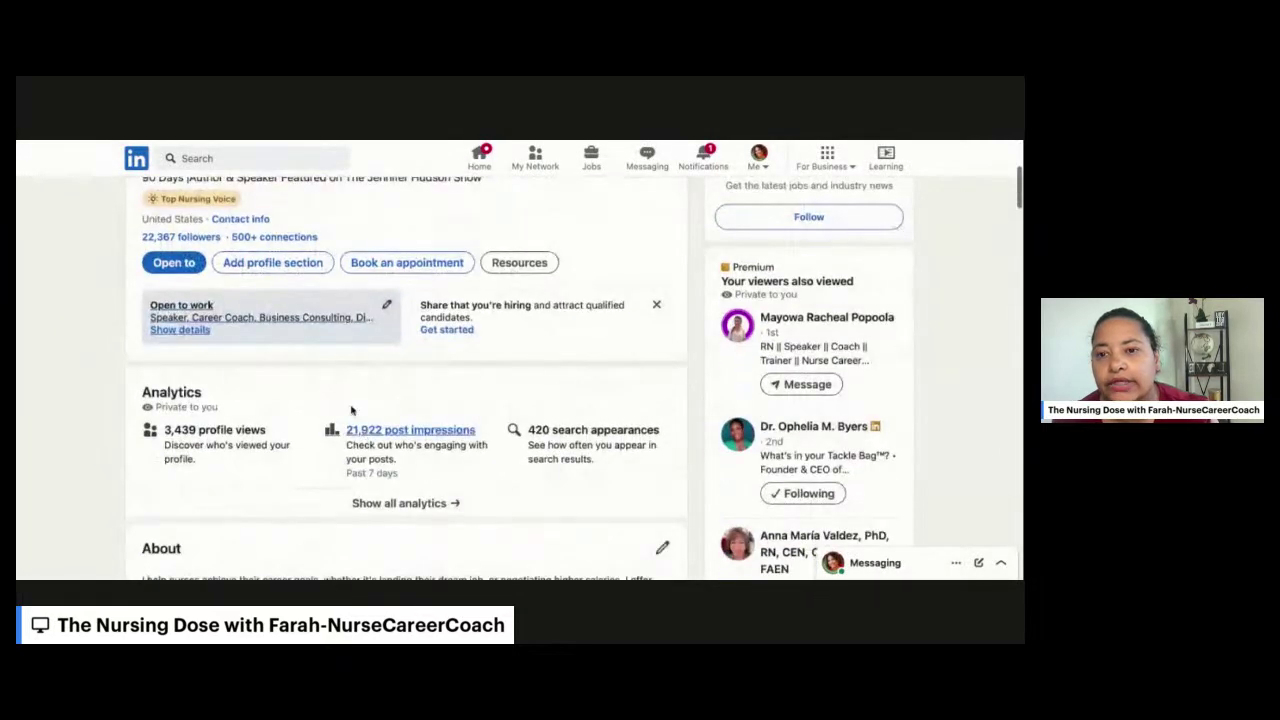
{"action": "left_click", "coordinate": [387, 309]}
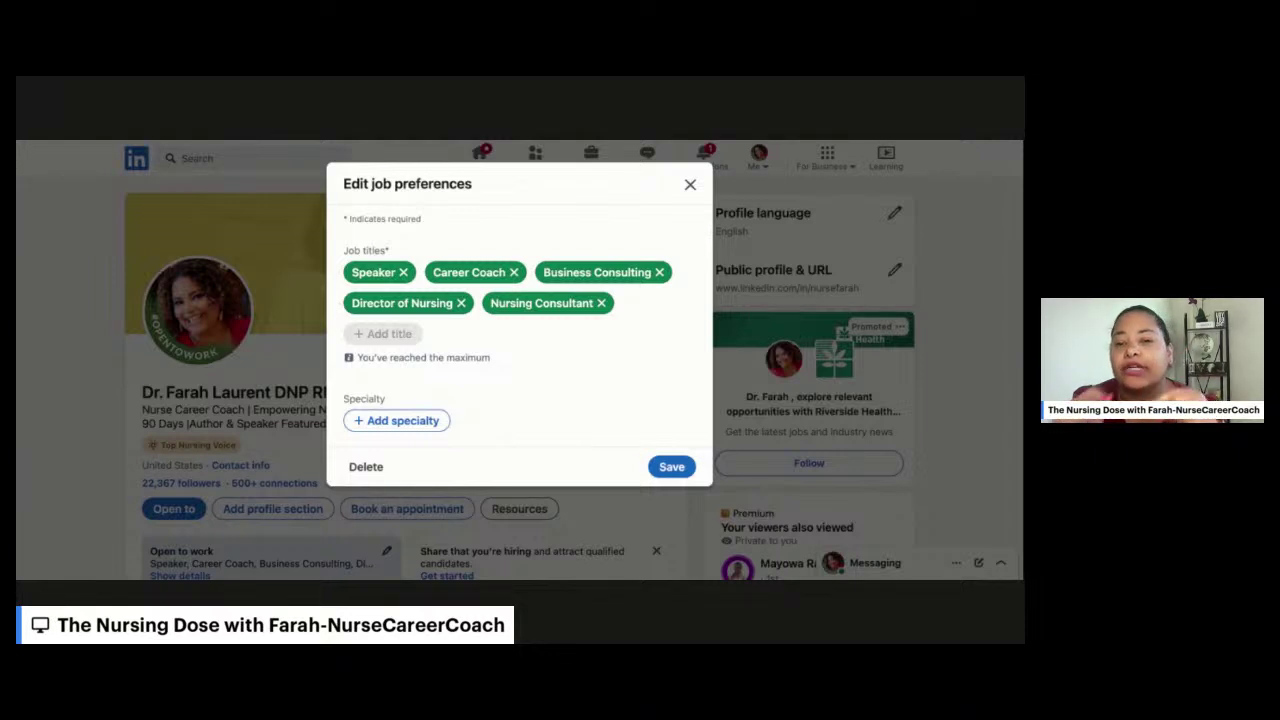
{"action": "scroll", "coordinate": [398, 378], "scroll_direction": "down", "scroll_amount": 2}
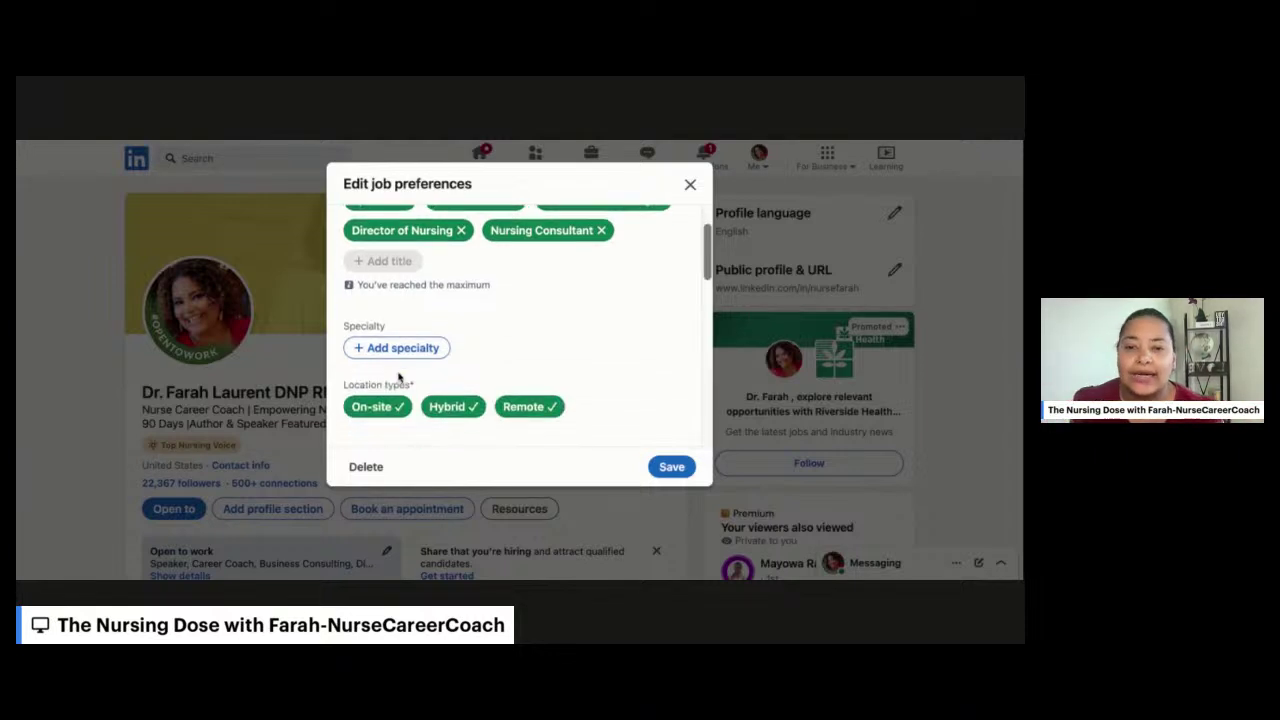
{"action": "scroll", "coordinate": [398, 378], "scroll_direction": "down", "scroll_amount": 1}
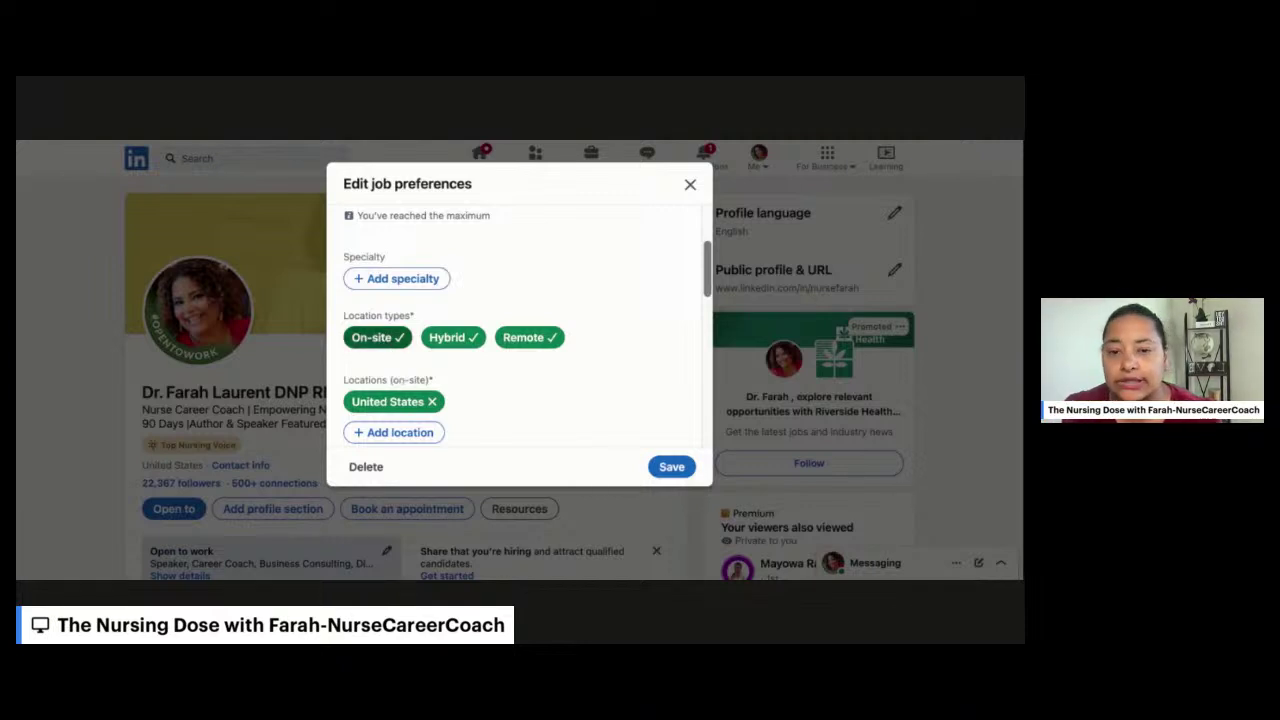
{"action": "scroll", "coordinate": [425, 338], "scroll_direction": "down", "scroll_amount": 1}
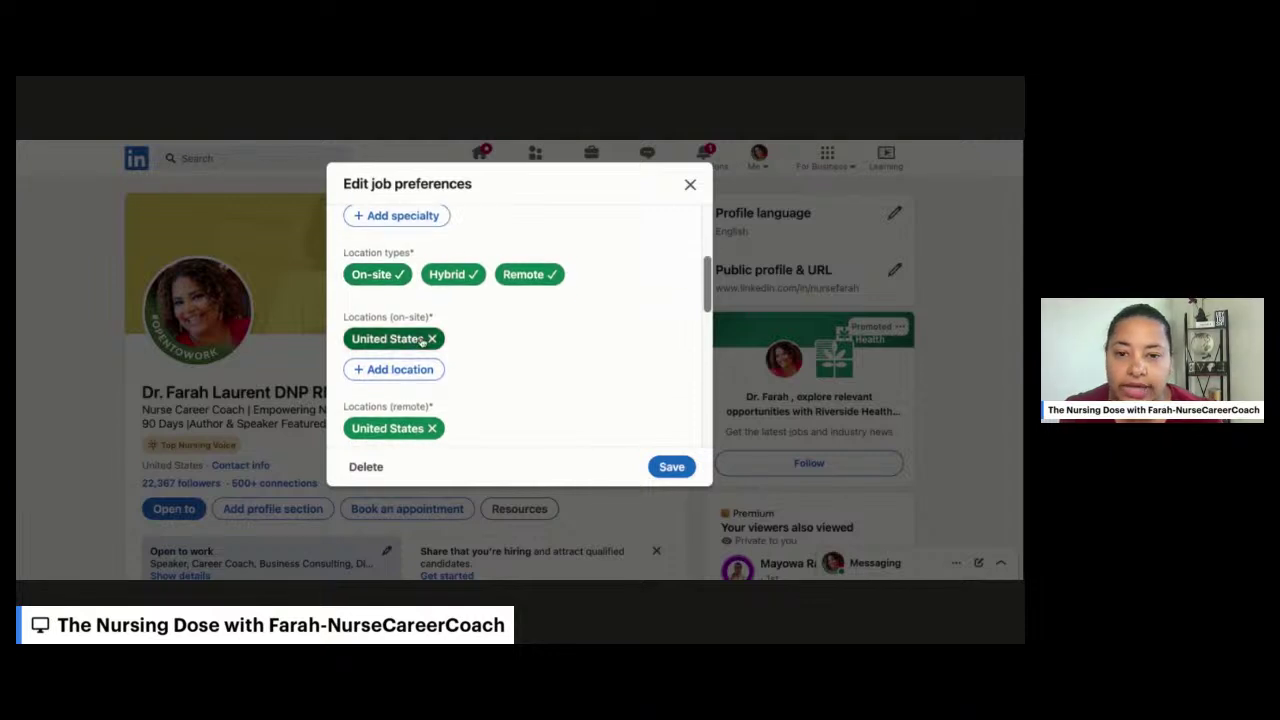
Step: Review the locations, start date, shift, schedule and visibility settings, save the job preferences, and dismiss the suggested network post
{"action": "scroll", "coordinate": [421, 342], "scroll_direction": "down", "scroll_amount": 1}
{"action": "scroll", "coordinate": [421, 342], "scroll_direction": "down", "scroll_amount": 1}
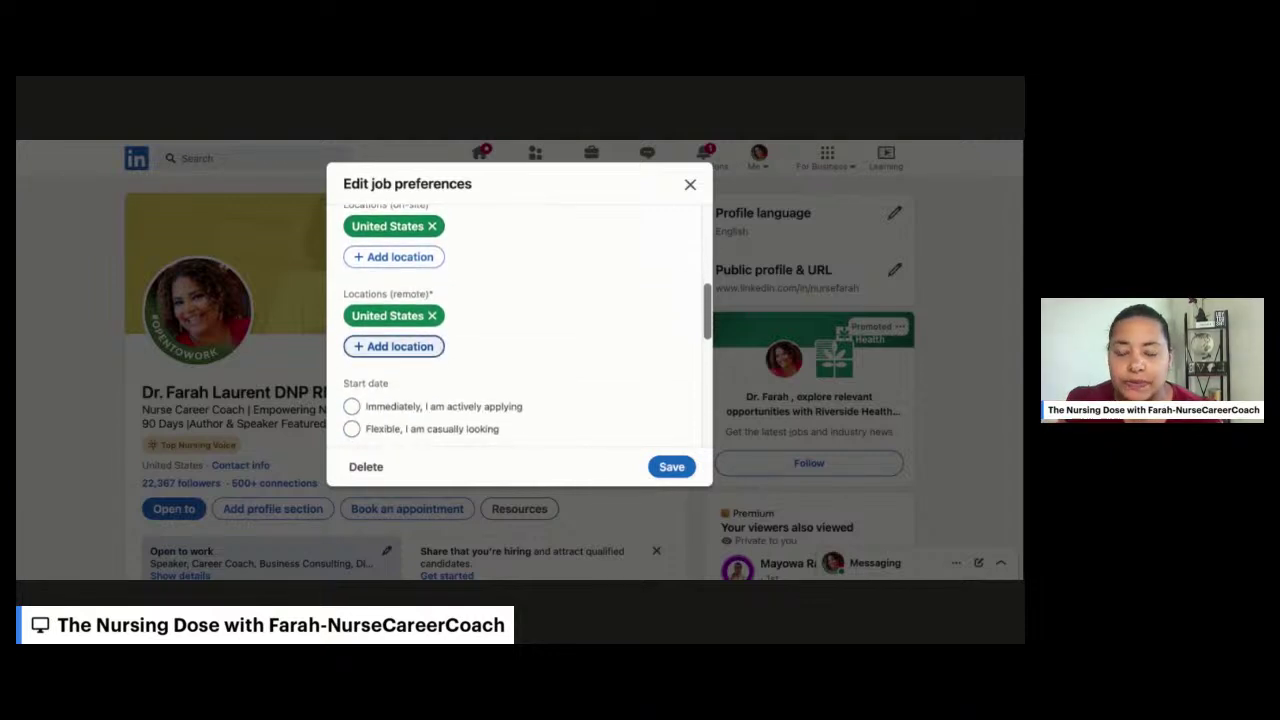
{"action": "scroll", "coordinate": [421, 342], "scroll_direction": "down", "scroll_amount": 1}
{"action": "scroll", "coordinate": [519, 330], "scroll_direction": "down", "scroll_amount": 2}
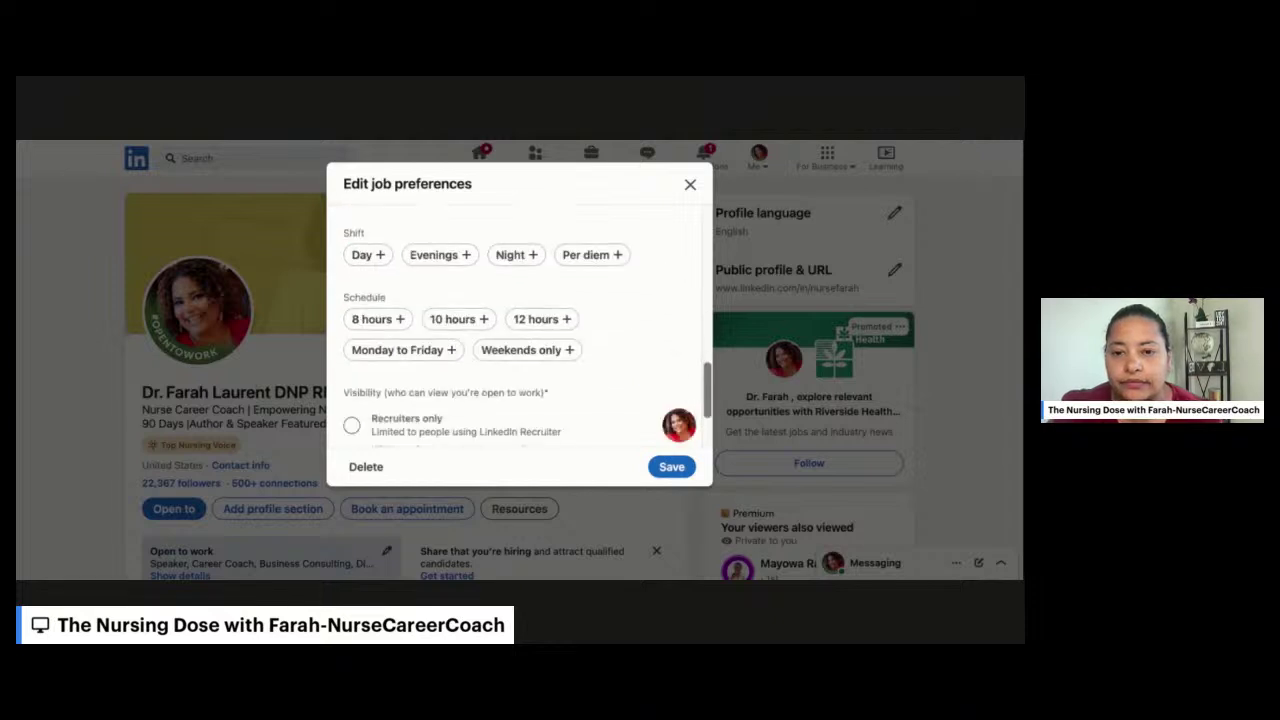
{"action": "scroll", "coordinate": [405, 344], "scroll_direction": "down", "scroll_amount": 2}
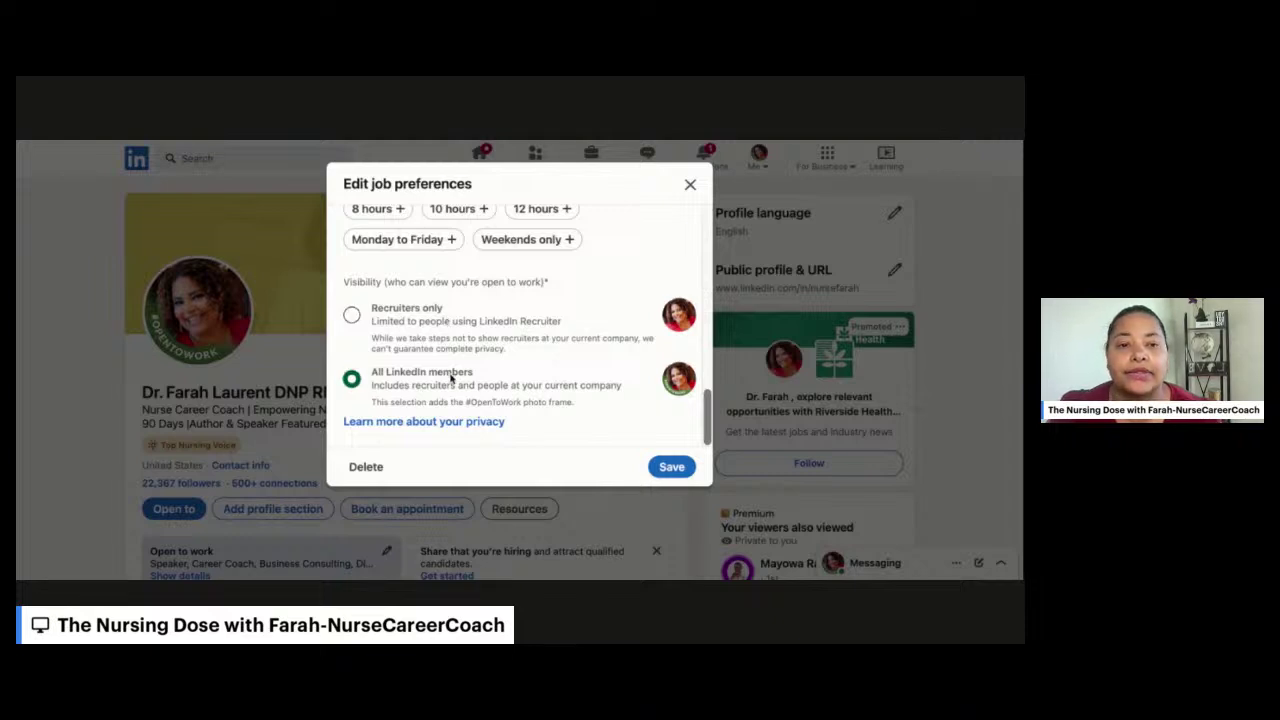
{"action": "left_click", "coordinate": [669, 474]}
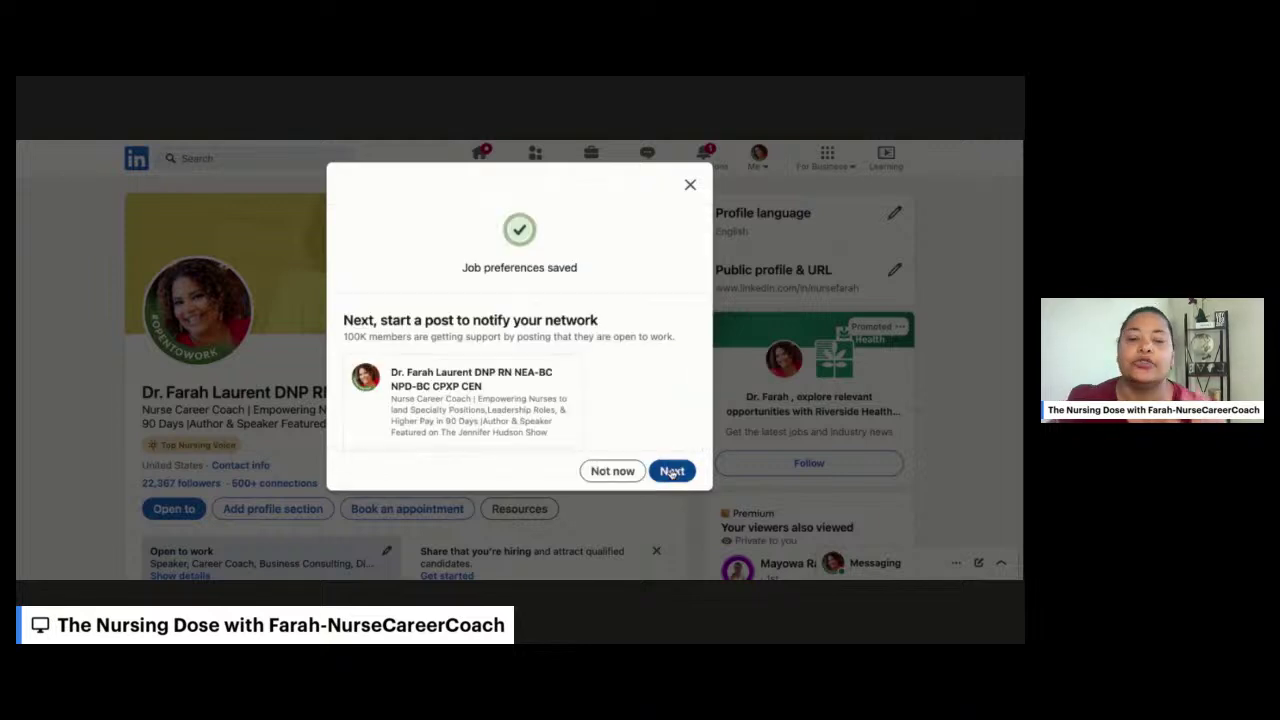
{"action": "left_click", "coordinate": [690, 187]}
Step: Open the profile's About section for editing and read its text through to the closing consultation invitation
{"action": "scroll", "coordinate": [457, 436], "scroll_direction": "down", "scroll_amount": 2}
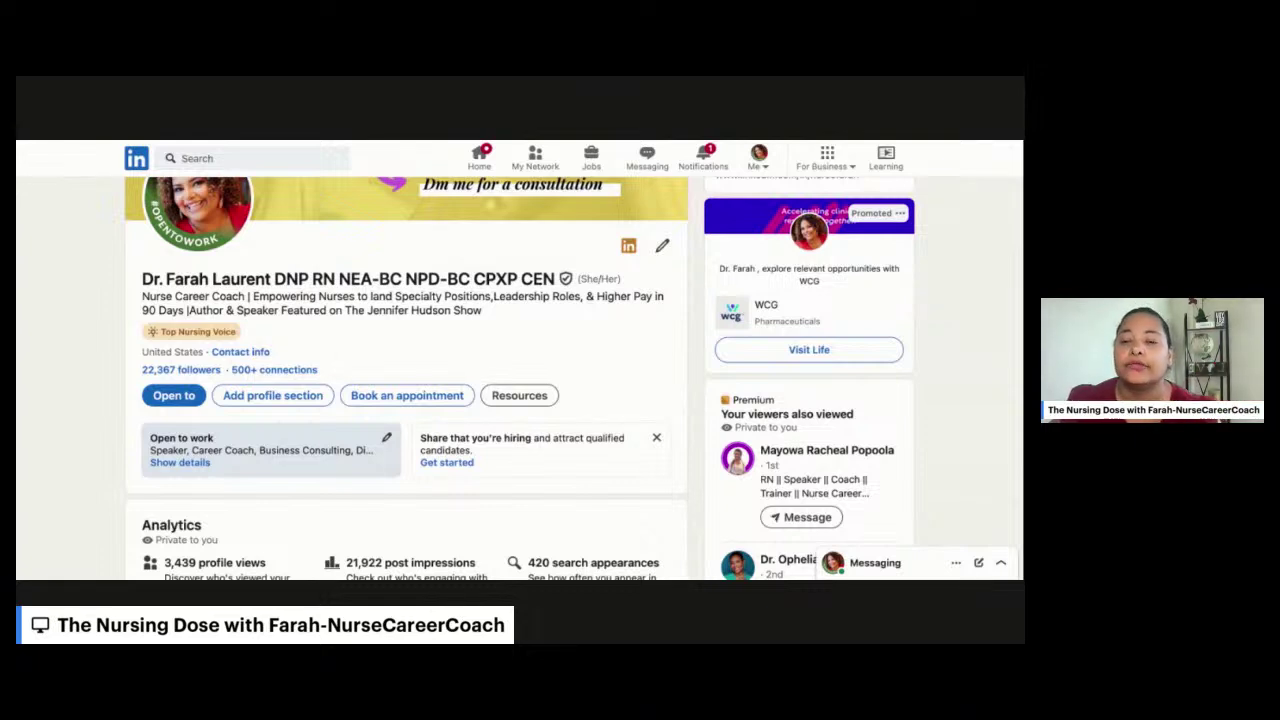
{"action": "scroll", "coordinate": [405, 380], "scroll_direction": "down", "scroll_amount": 5}
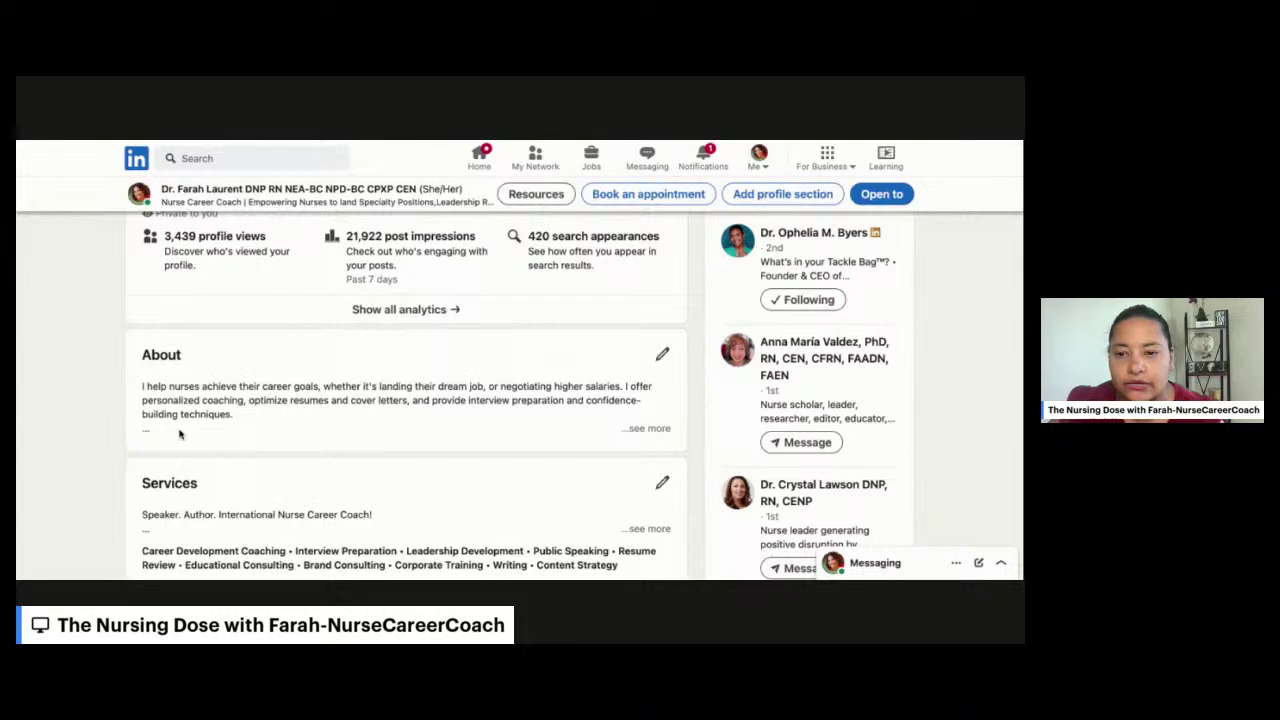
{"action": "left_click", "coordinate": [662, 358]}
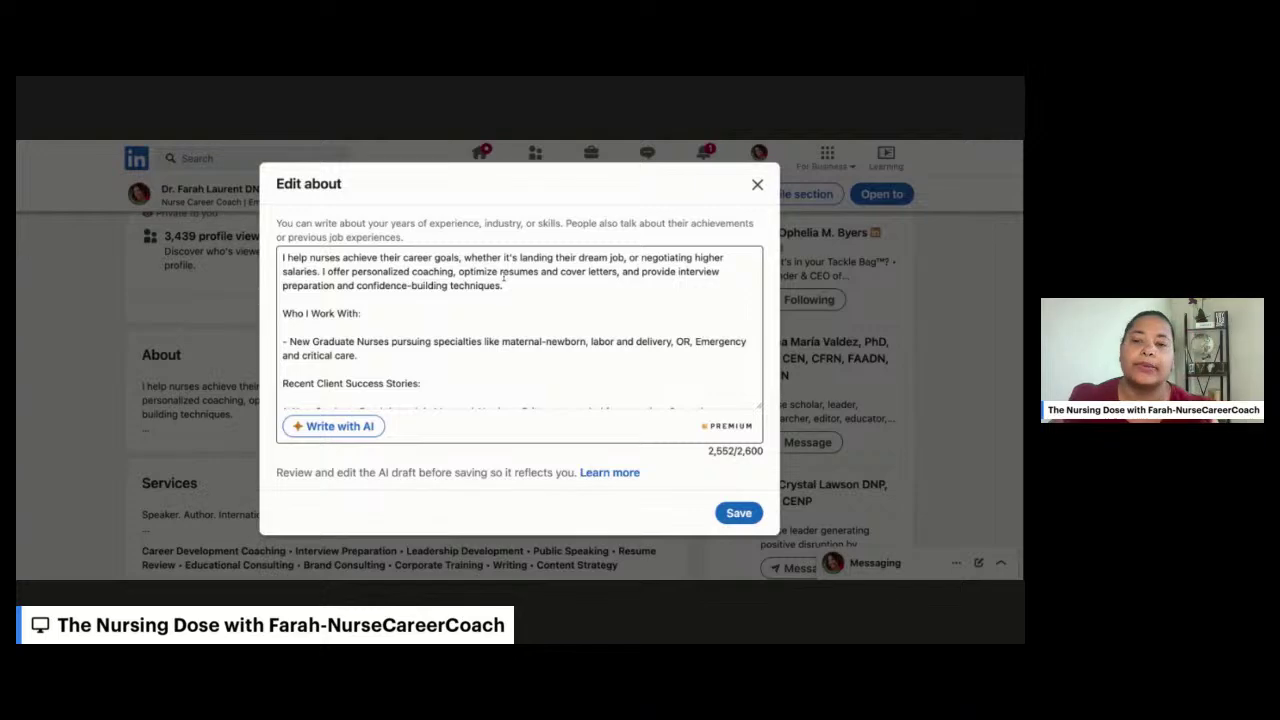
{"action": "scroll", "coordinate": [520, 330], "scroll_direction": "down", "scroll_amount": 5}
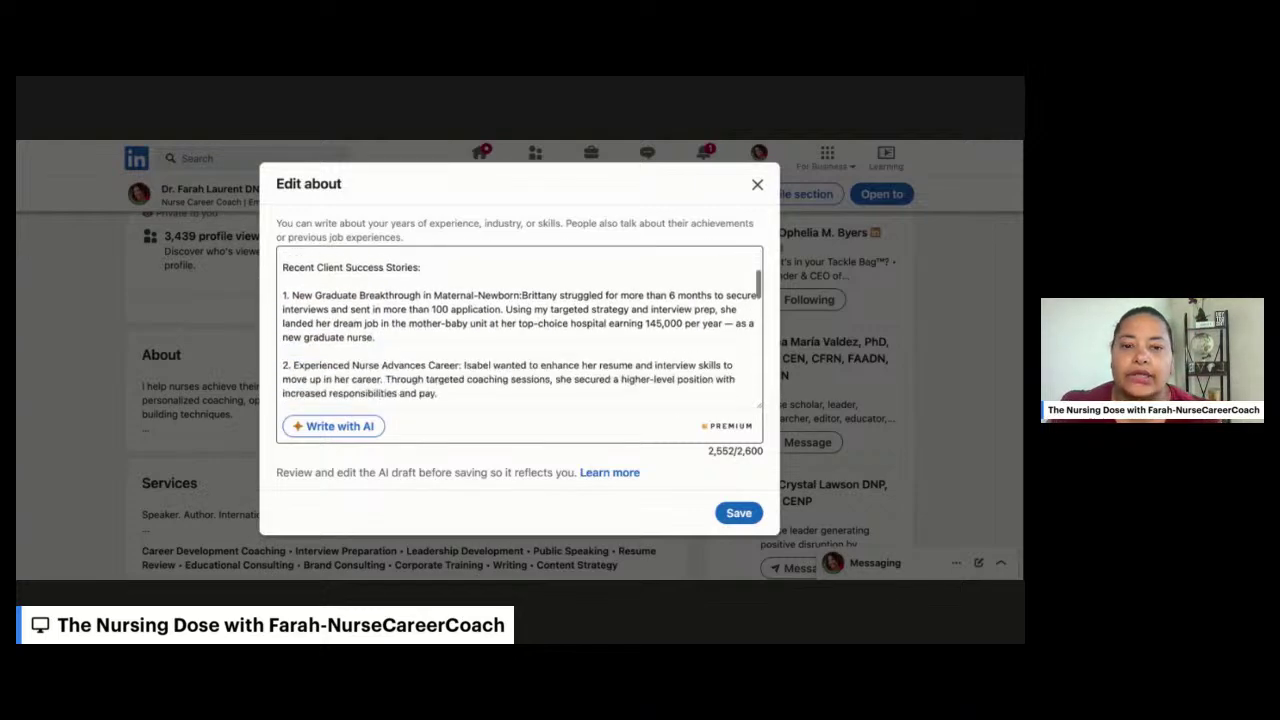
{"action": "scroll", "coordinate": [520, 330], "scroll_direction": "down", "scroll_amount": 3}
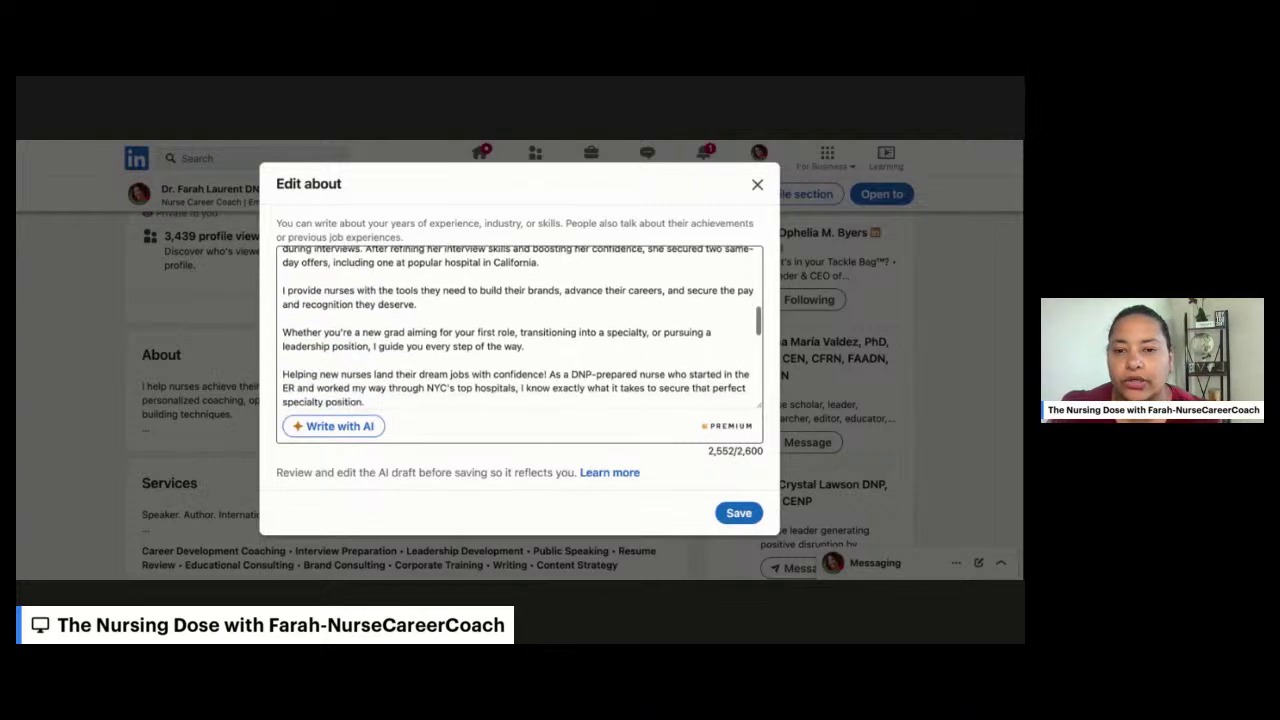
{"action": "scroll", "coordinate": [327, 317], "scroll_direction": "down", "scroll_amount": 2}
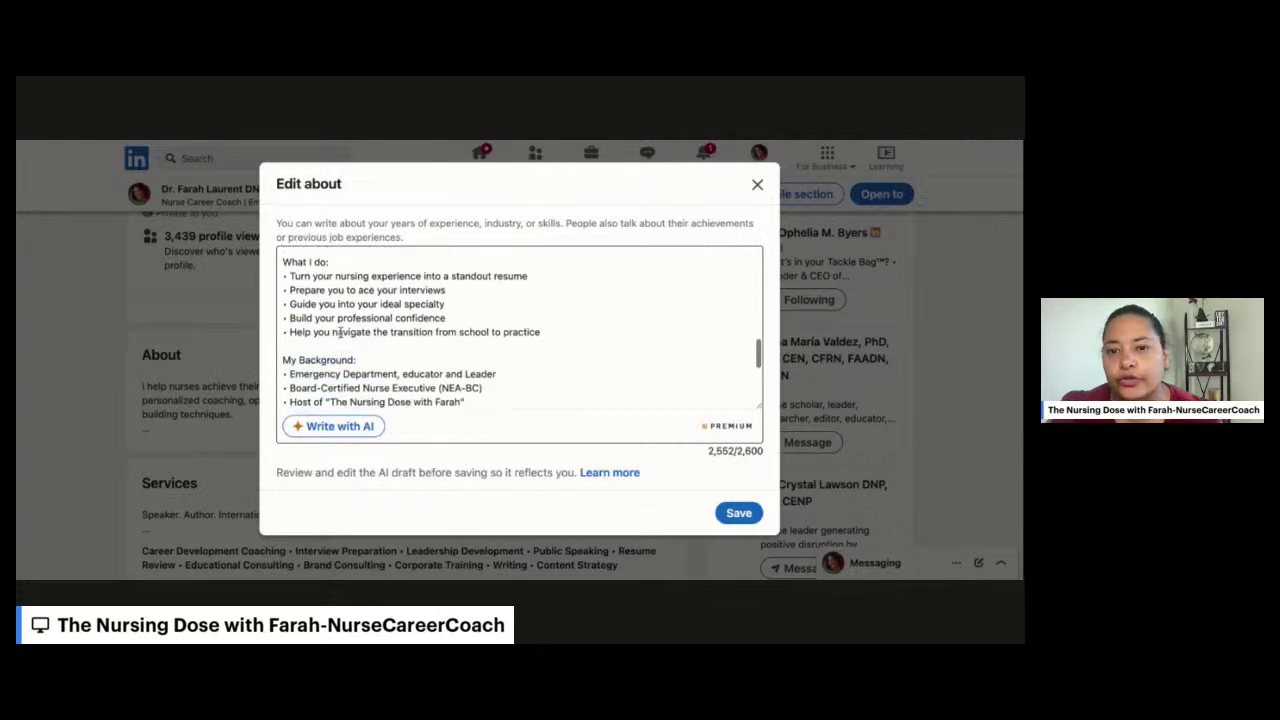
{"action": "scroll", "coordinate": [330, 358], "scroll_direction": "down", "scroll_amount": 5}
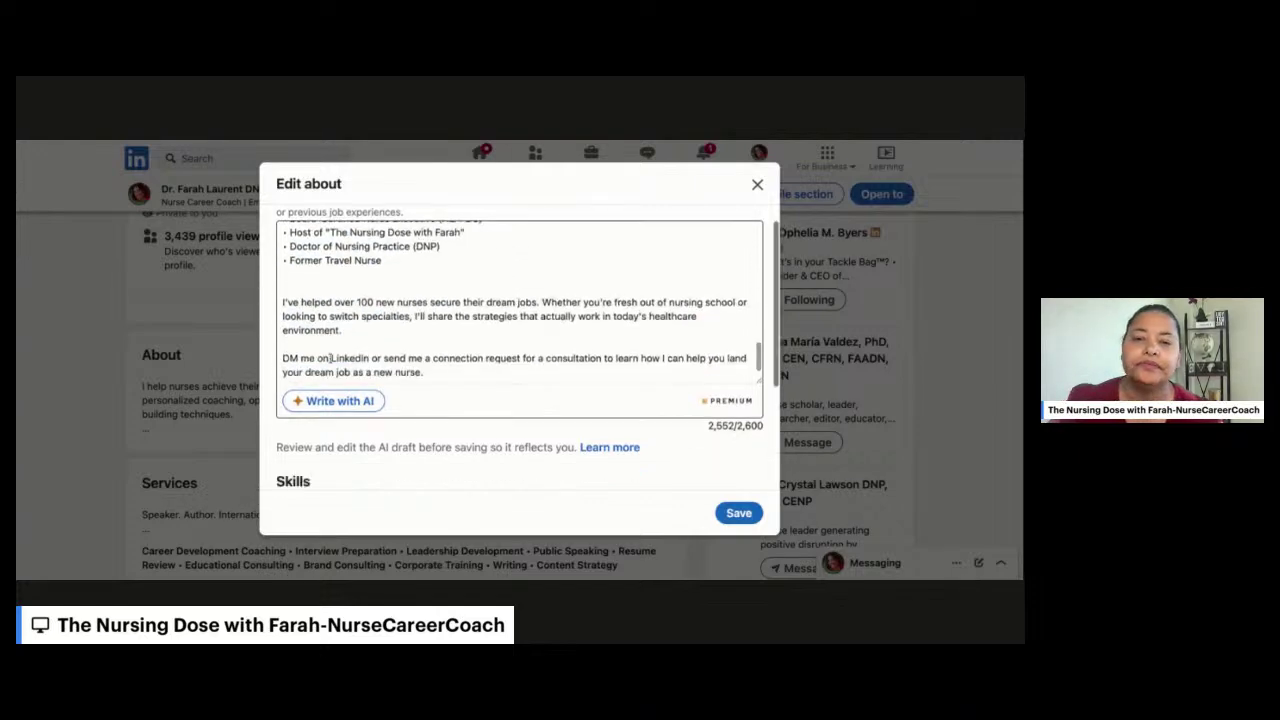
Step: Review the About text's ending and the suggested top skills without adding any, and save the section
{"action": "scroll", "coordinate": [520, 340], "scroll_direction": "up", "scroll_amount": 3}
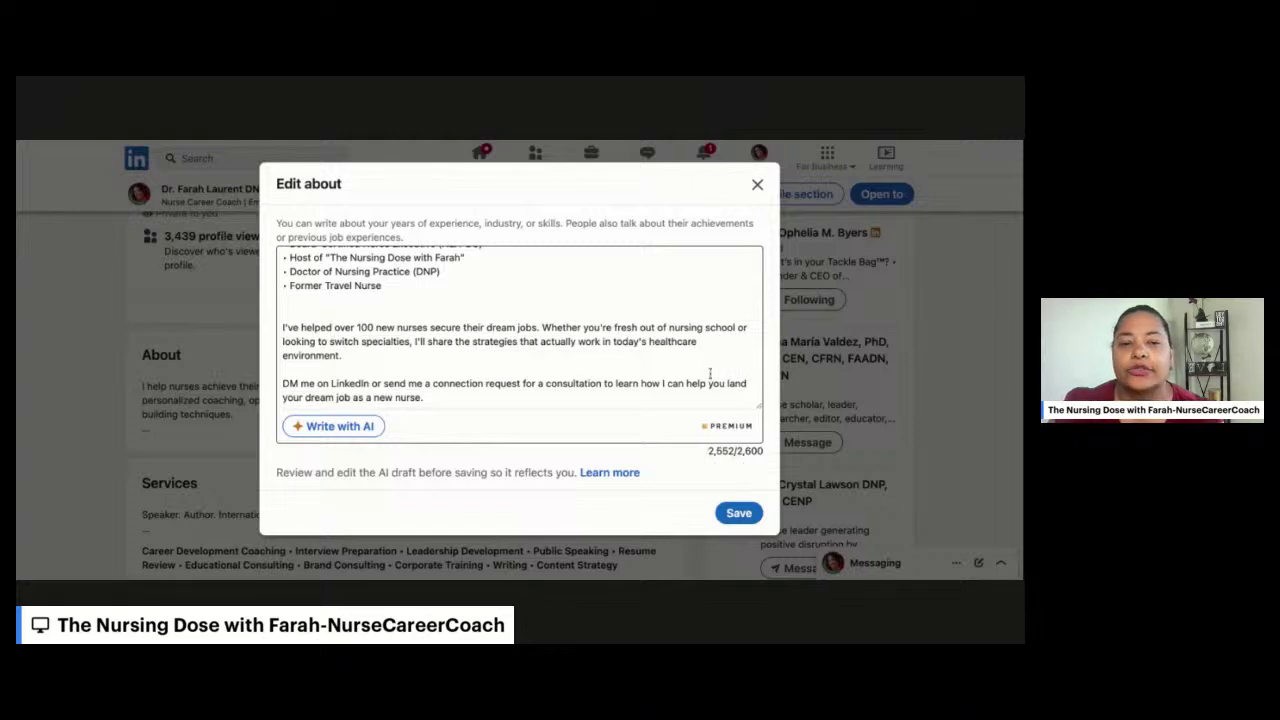
{"action": "scroll", "coordinate": [710, 373], "scroll_direction": "down", "scroll_amount": 1}
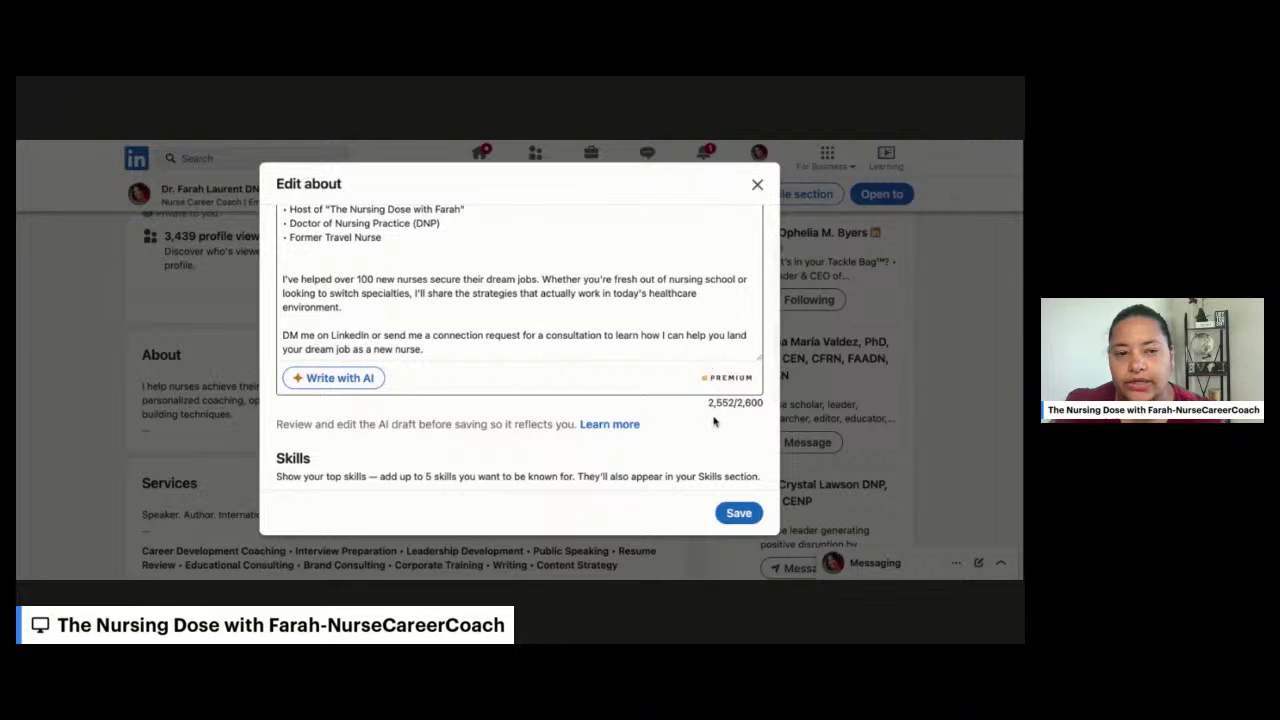
{"action": "scroll", "coordinate": [752, 395], "scroll_direction": "down", "scroll_amount": 1}
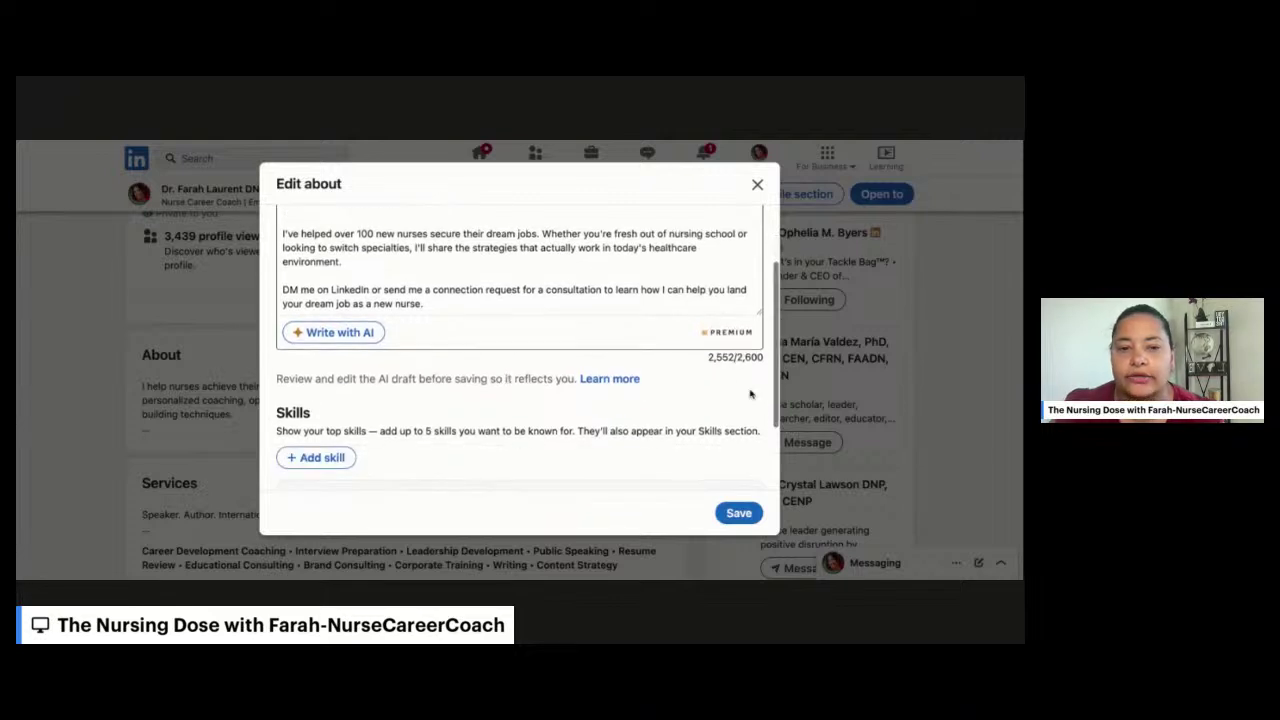
{"action": "scroll", "coordinate": [751, 394], "scroll_direction": "down", "scroll_amount": 2}
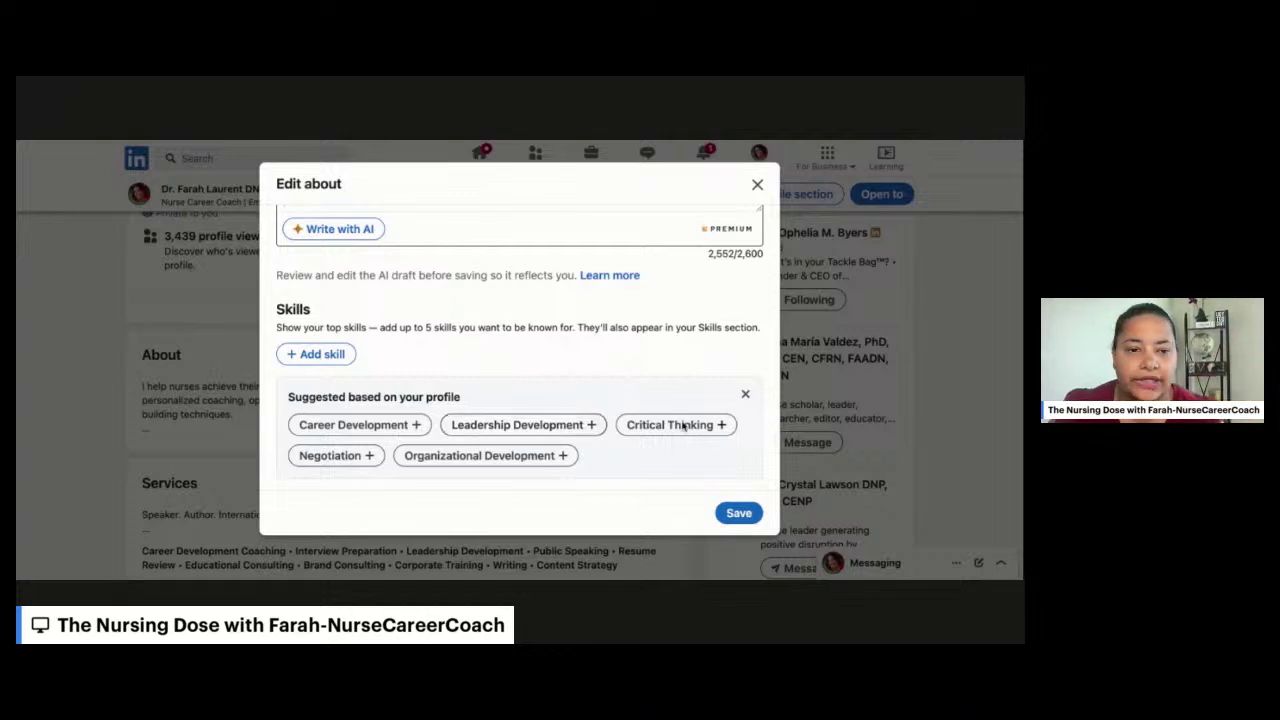
{"action": "left_click", "coordinate": [731, 520]}
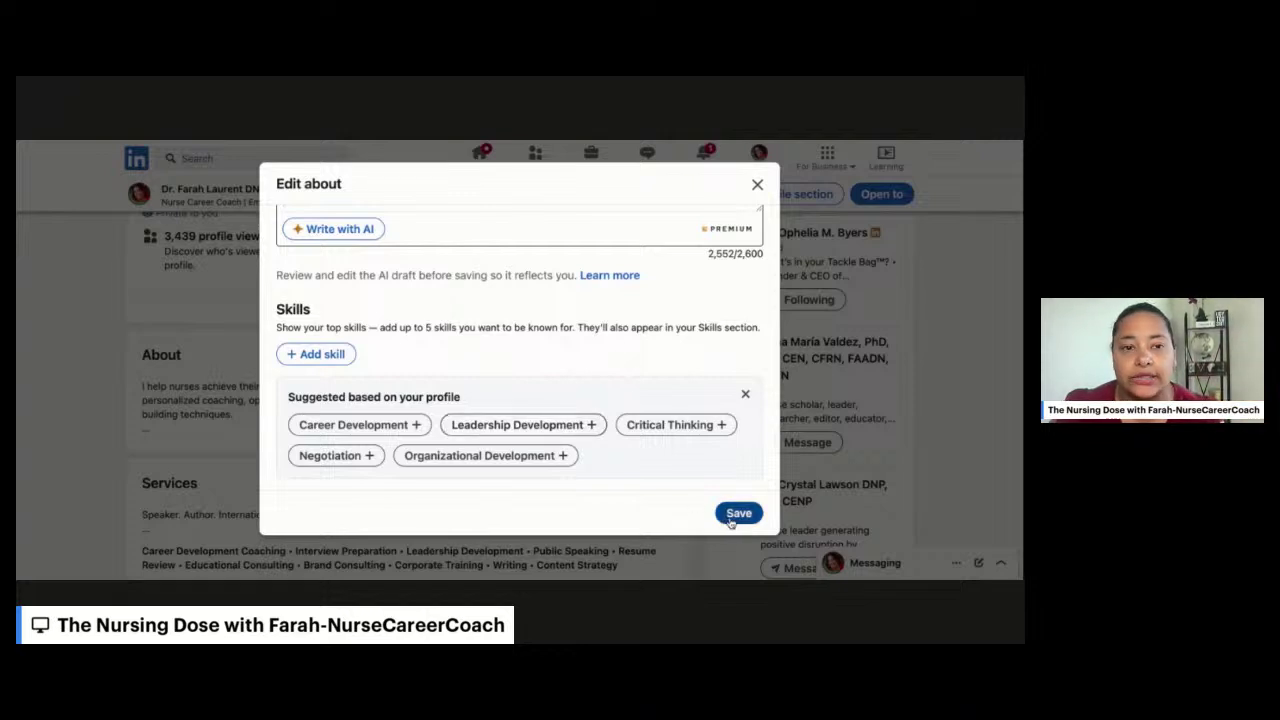
Step: Look over the Services and Featured sections, open the options for adding featured content, and close them without choosing one
{"action": "scroll", "coordinate": [610, 477], "scroll_direction": "down", "scroll_amount": 2}
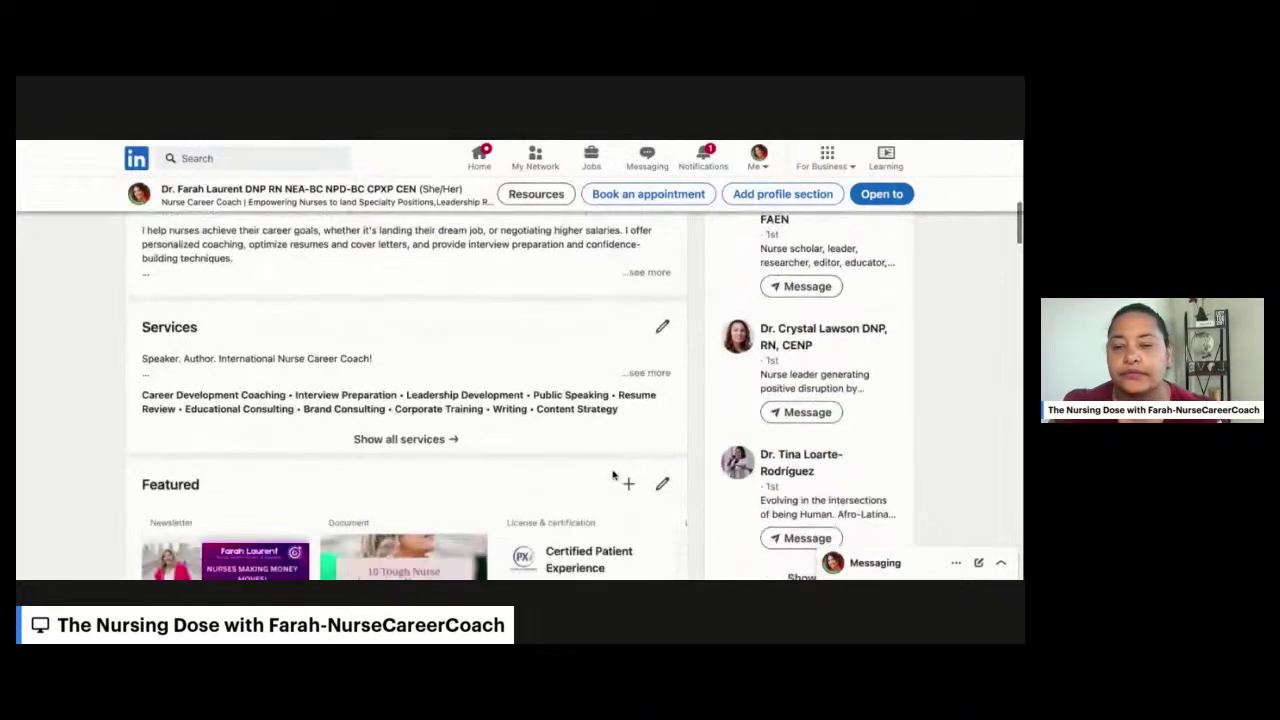
{"action": "scroll", "coordinate": [613, 476], "scroll_direction": "down", "scroll_amount": 1}
{"action": "scroll", "coordinate": [613, 476], "scroll_direction": "down", "scroll_amount": 3}
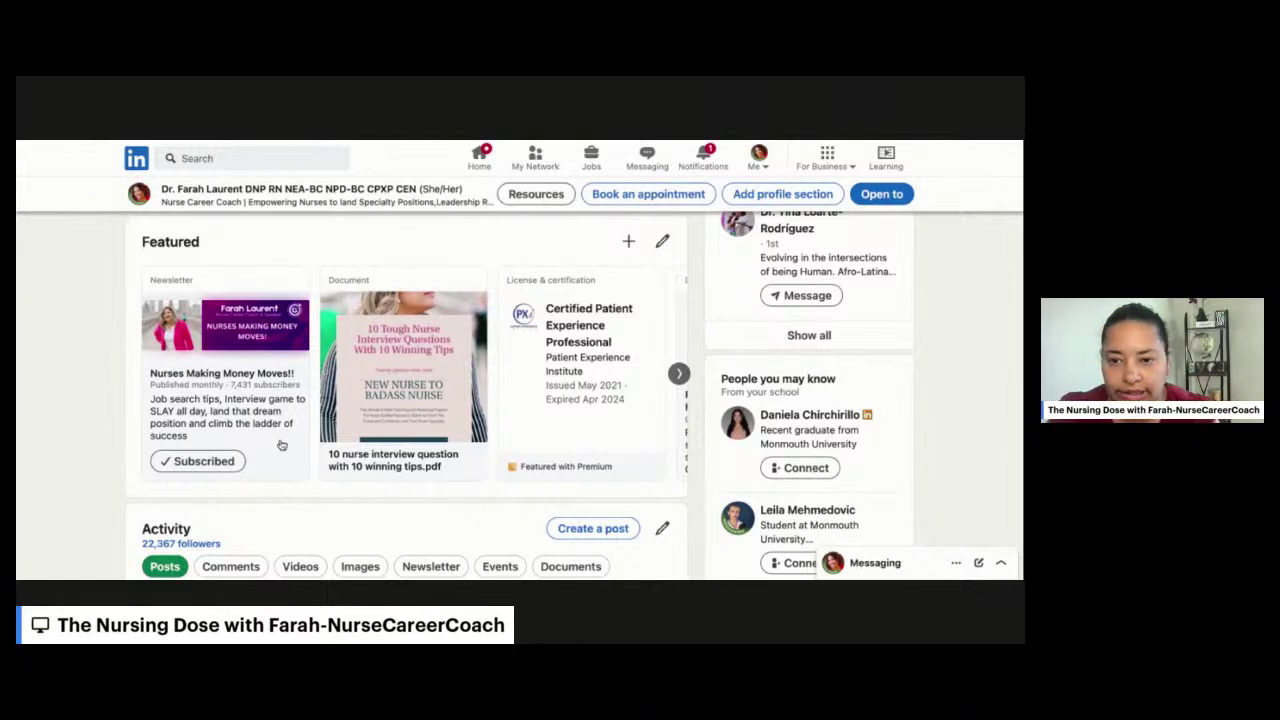
{"action": "left_click", "coordinate": [629, 246]}
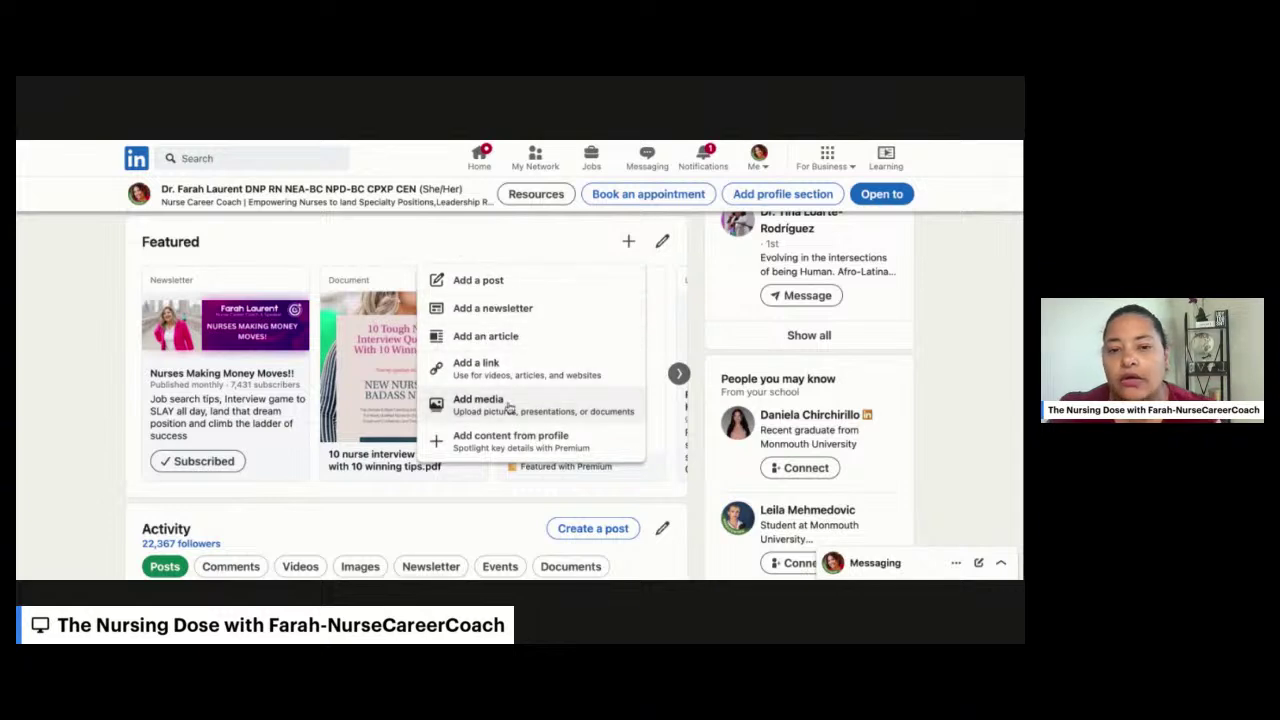
{"action": "left_click", "coordinate": [578, 246]}
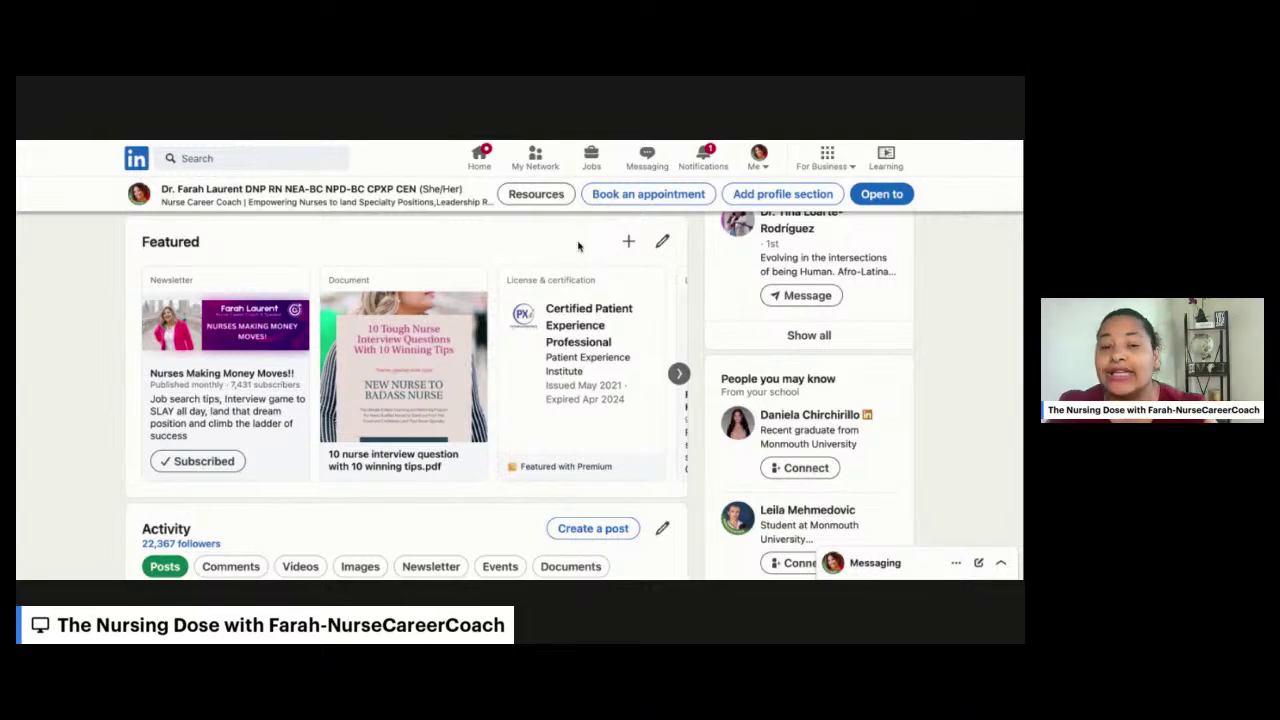
Step: Examine the Featured items and the recent posts in the Activity section
{"action": "scroll", "coordinate": [450, 400], "scroll_direction": "down", "scroll_amount": 2}
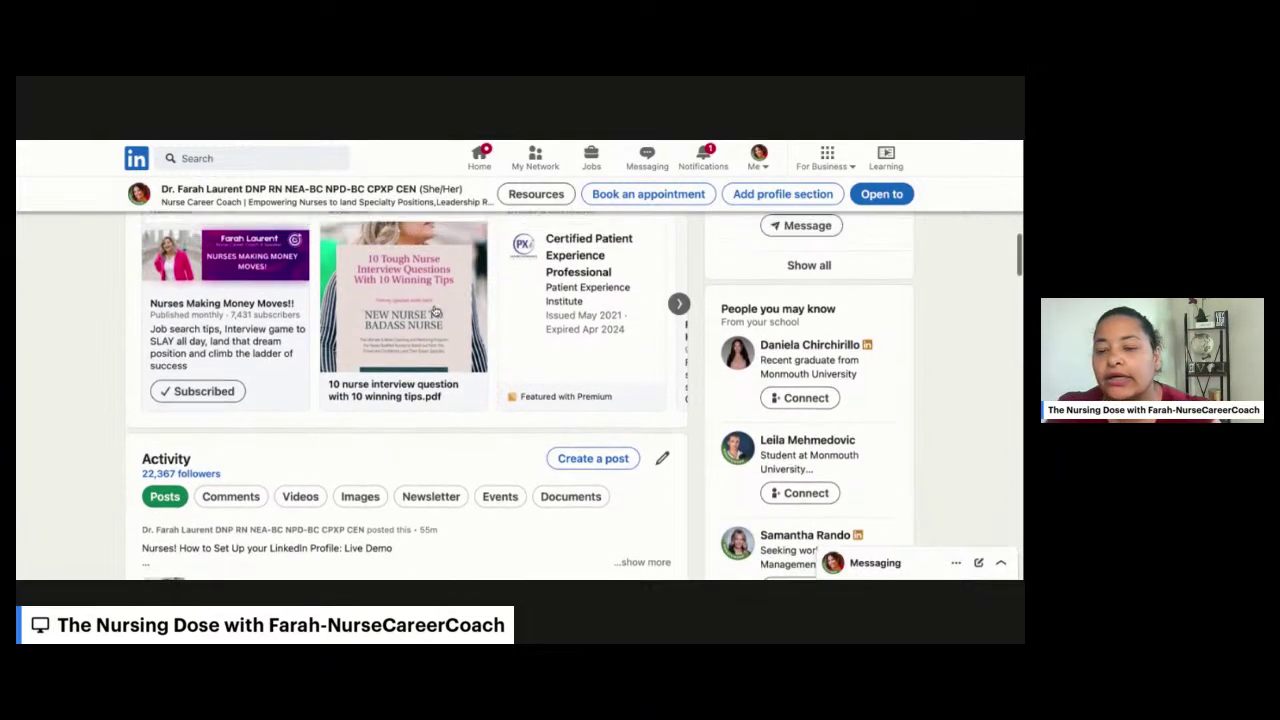
{"action": "scroll", "coordinate": [435, 312], "scroll_direction": "down", "scroll_amount": 3}
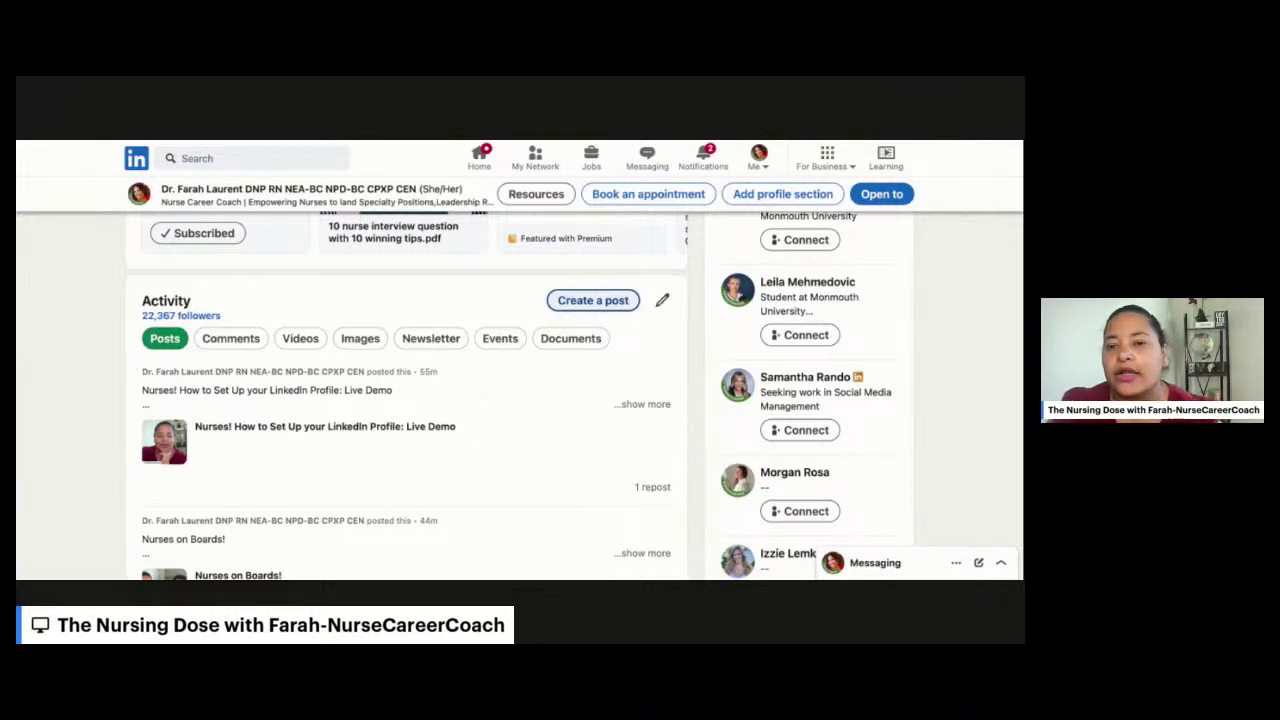
{"action": "scroll", "coordinate": [469, 341], "scroll_direction": "up", "scroll_amount": 5}
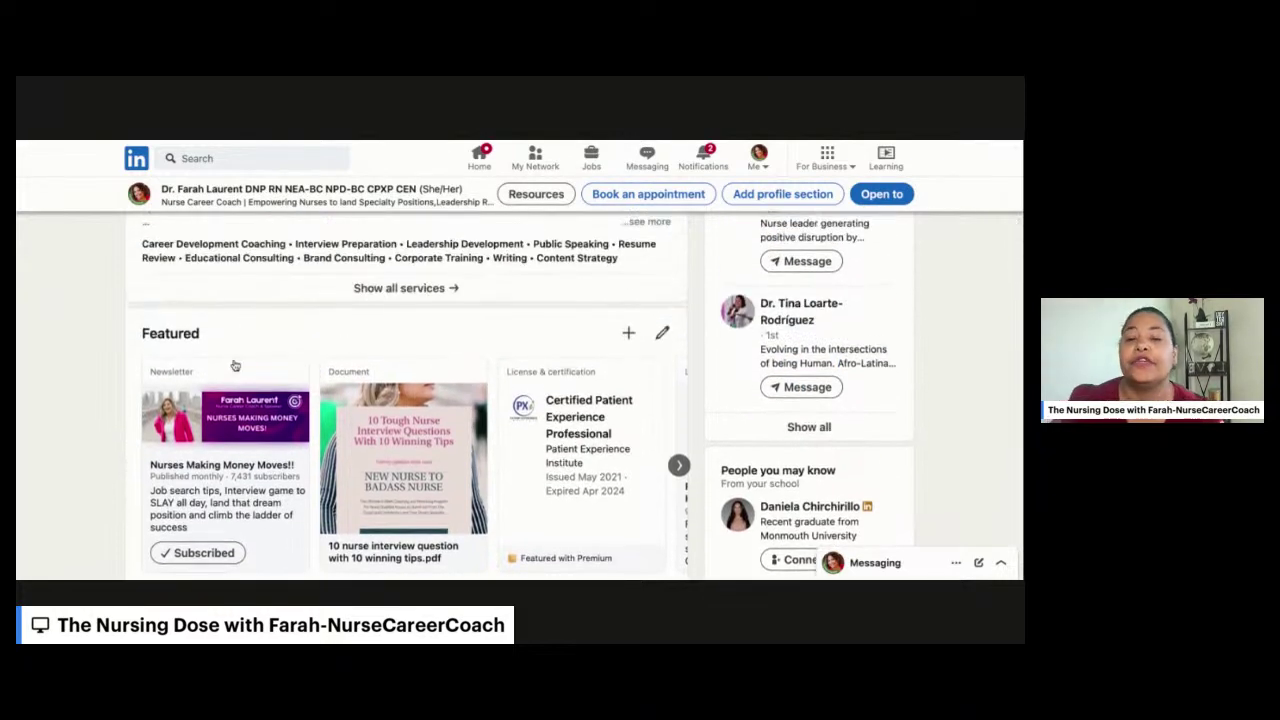
{"action": "scroll", "coordinate": [235, 365], "scroll_direction": "down", "scroll_amount": 4}
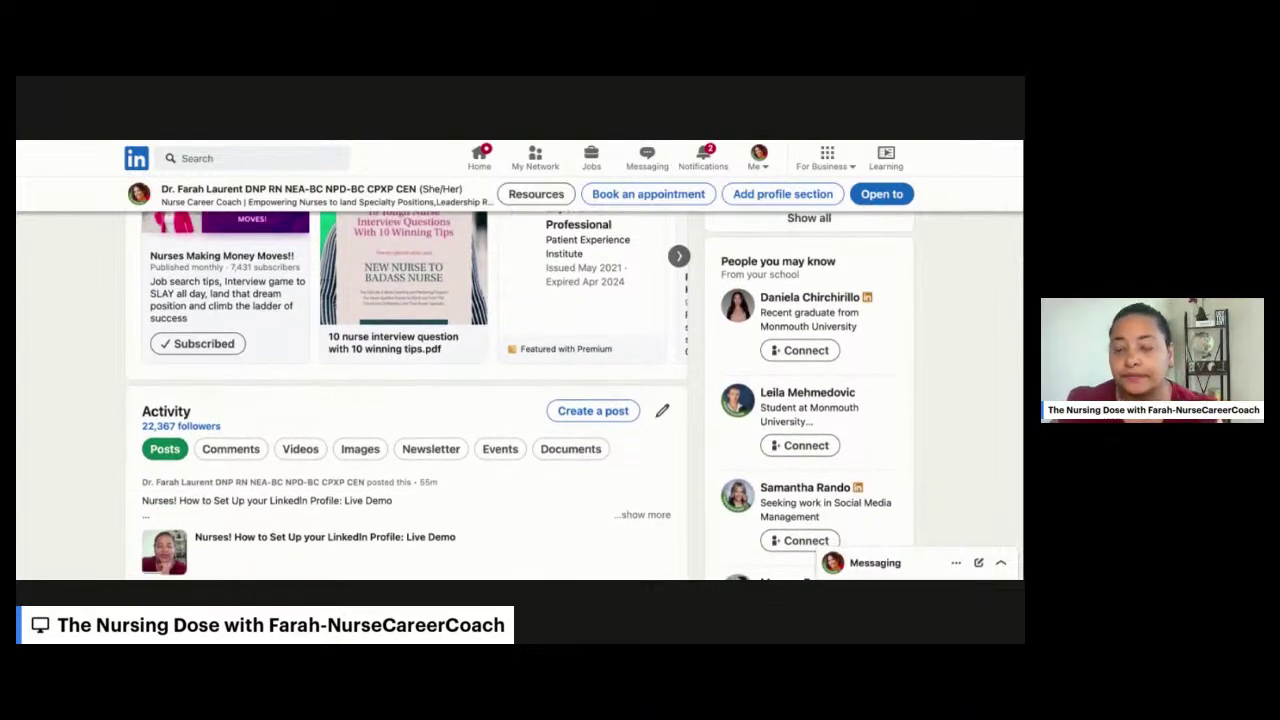
{"action": "scroll", "coordinate": [575, 395], "scroll_direction": "down", "scroll_amount": 1}
{"action": "scroll", "coordinate": [405, 400], "scroll_direction": "down", "scroll_amount": 2}
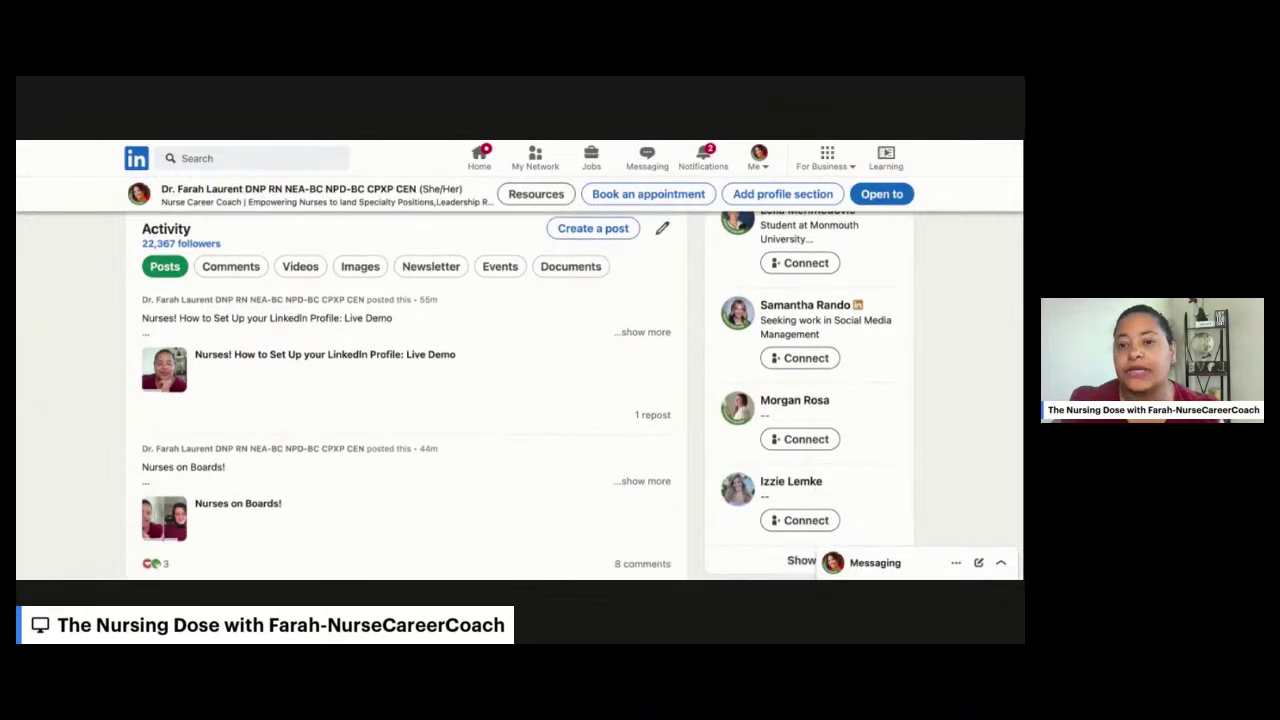
{"action": "scroll", "coordinate": [405, 400], "scroll_direction": "up", "scroll_amount": 4}
Step: Look through the roles listed in the Experience section and glance ahead at the Education entries
{"action": "scroll", "coordinate": [405, 400], "scroll_direction": "down", "scroll_amount": 8}
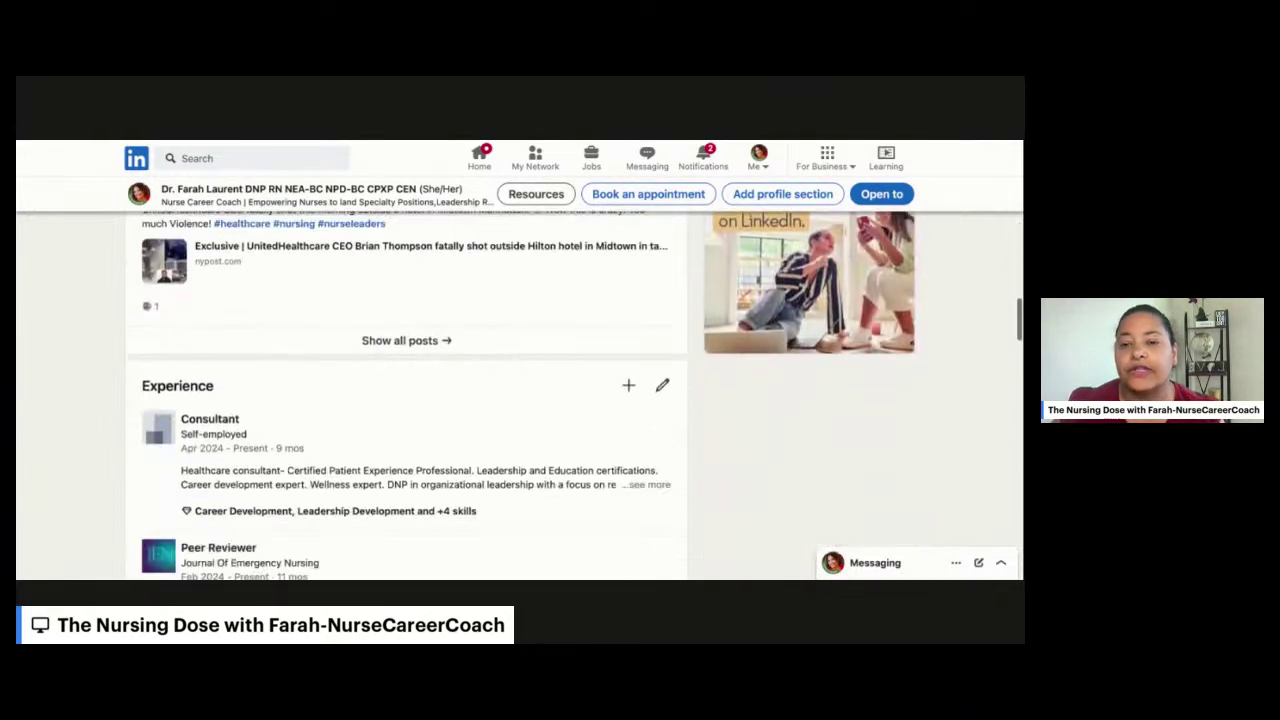
{"action": "scroll", "coordinate": [405, 395], "scroll_direction": "up", "scroll_amount": 2}
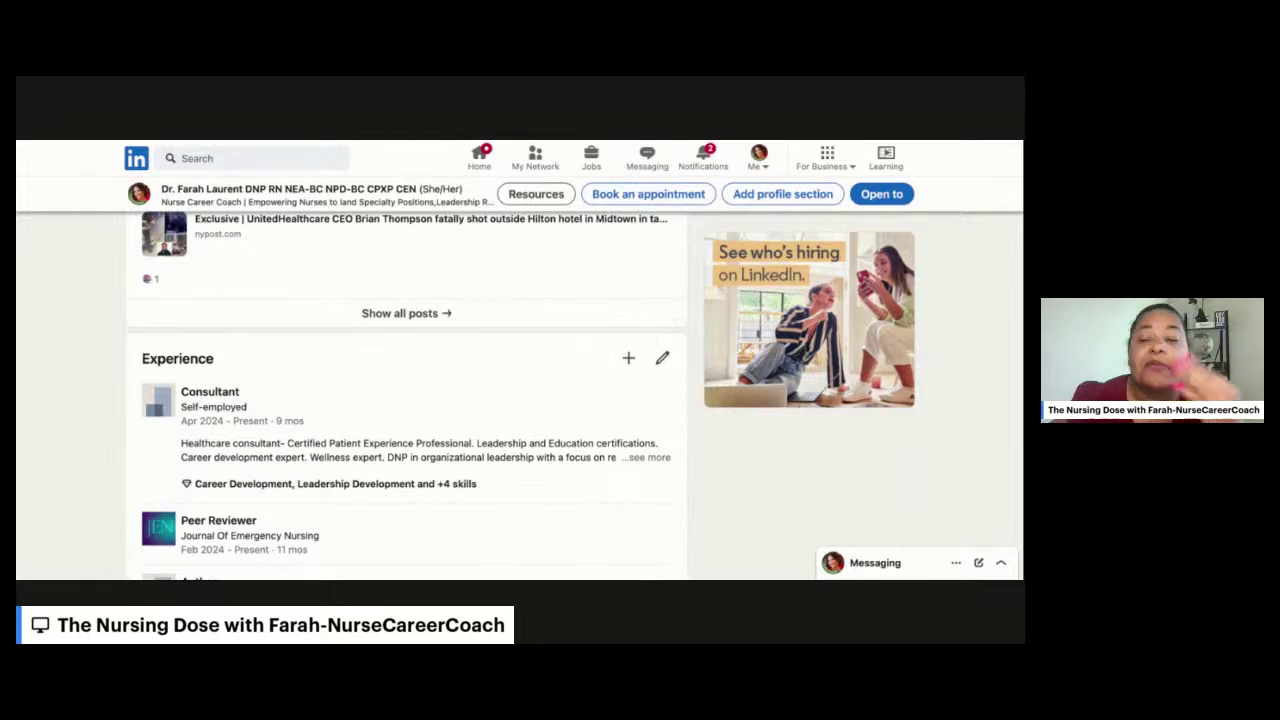
{"action": "scroll", "coordinate": [216, 402], "scroll_direction": "down", "scroll_amount": 3}
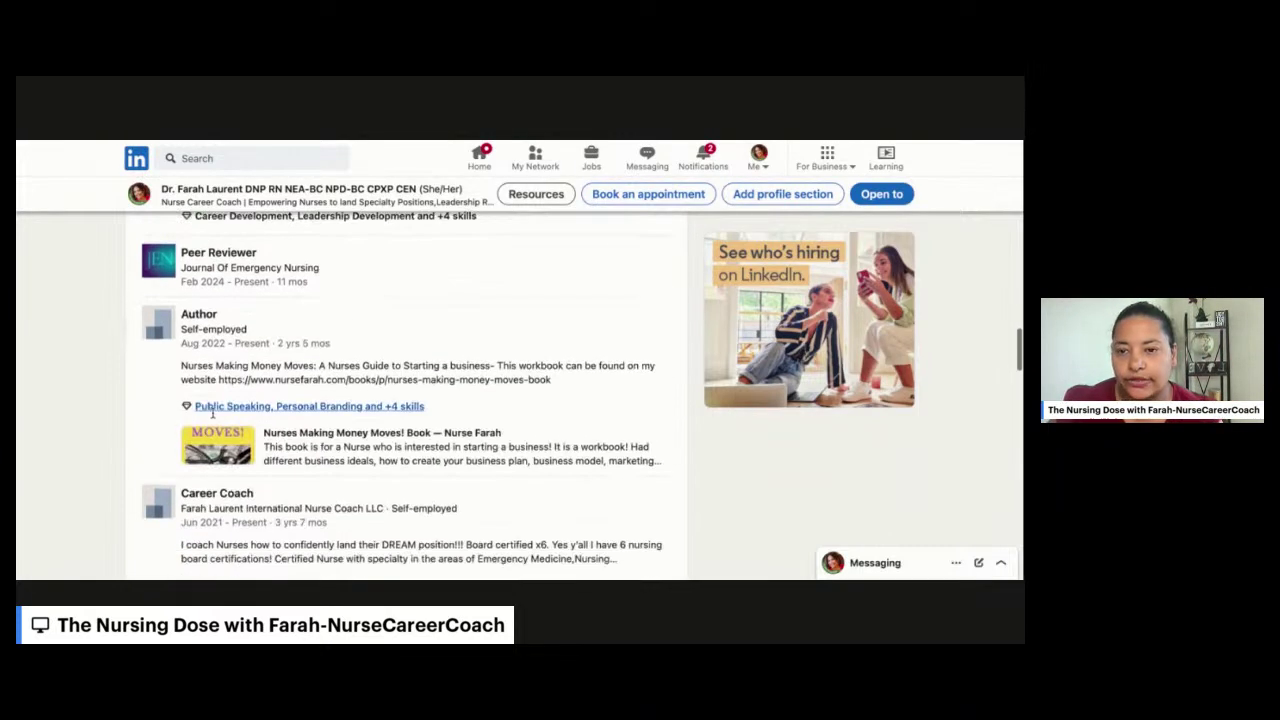
{"action": "scroll", "coordinate": [212, 412], "scroll_direction": "down", "scroll_amount": 6}
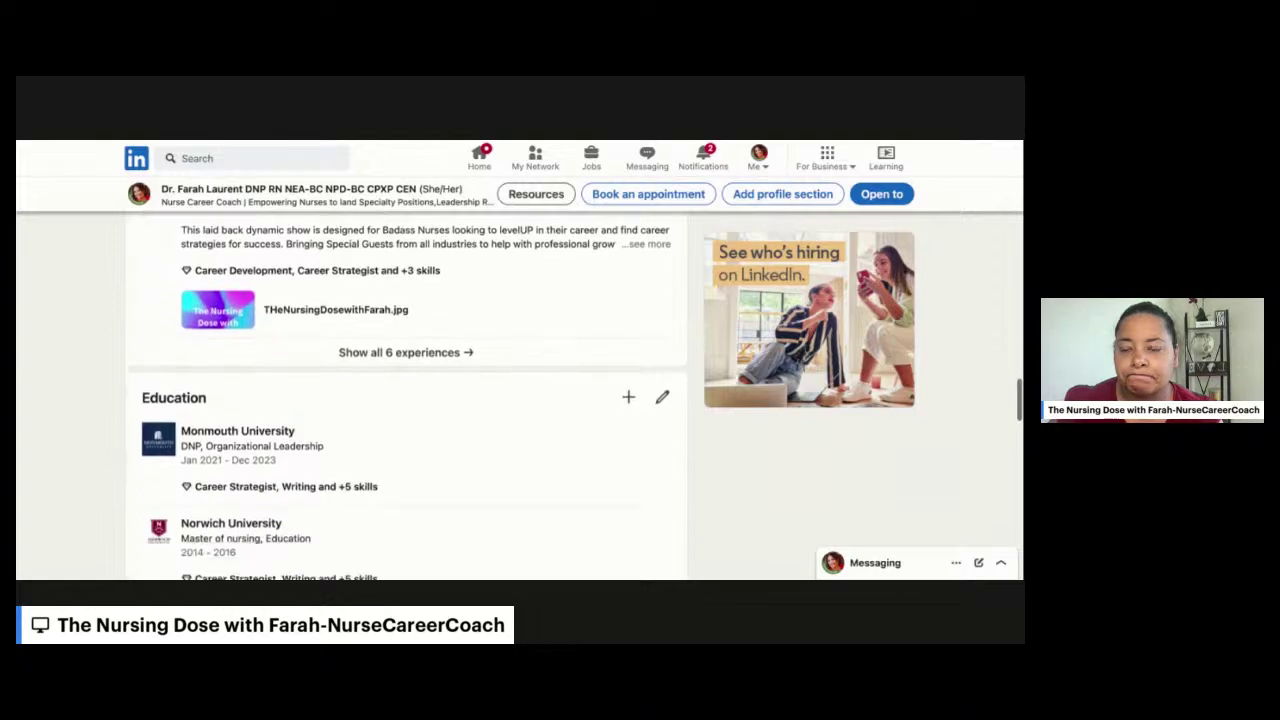
{"action": "scroll", "coordinate": [286, 416], "scroll_direction": "down", "scroll_amount": 1}
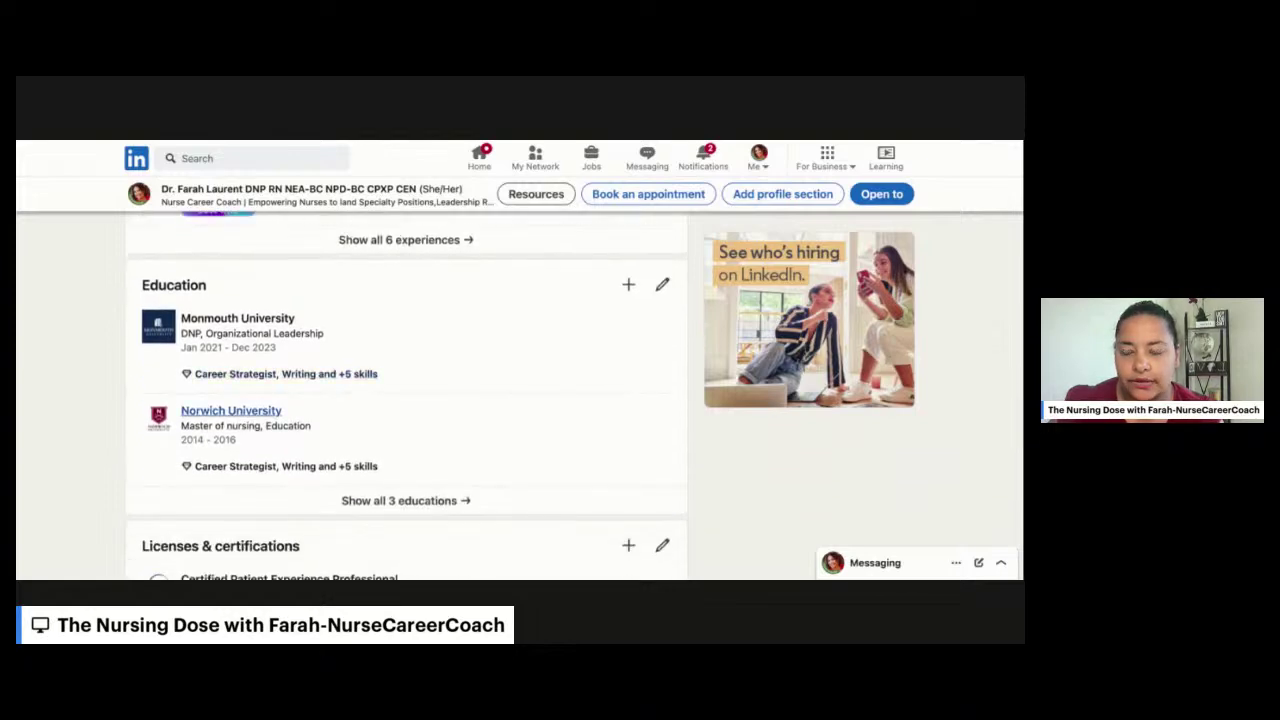
{"action": "scroll", "coordinate": [614, 297], "scroll_direction": "up", "scroll_amount": 9}
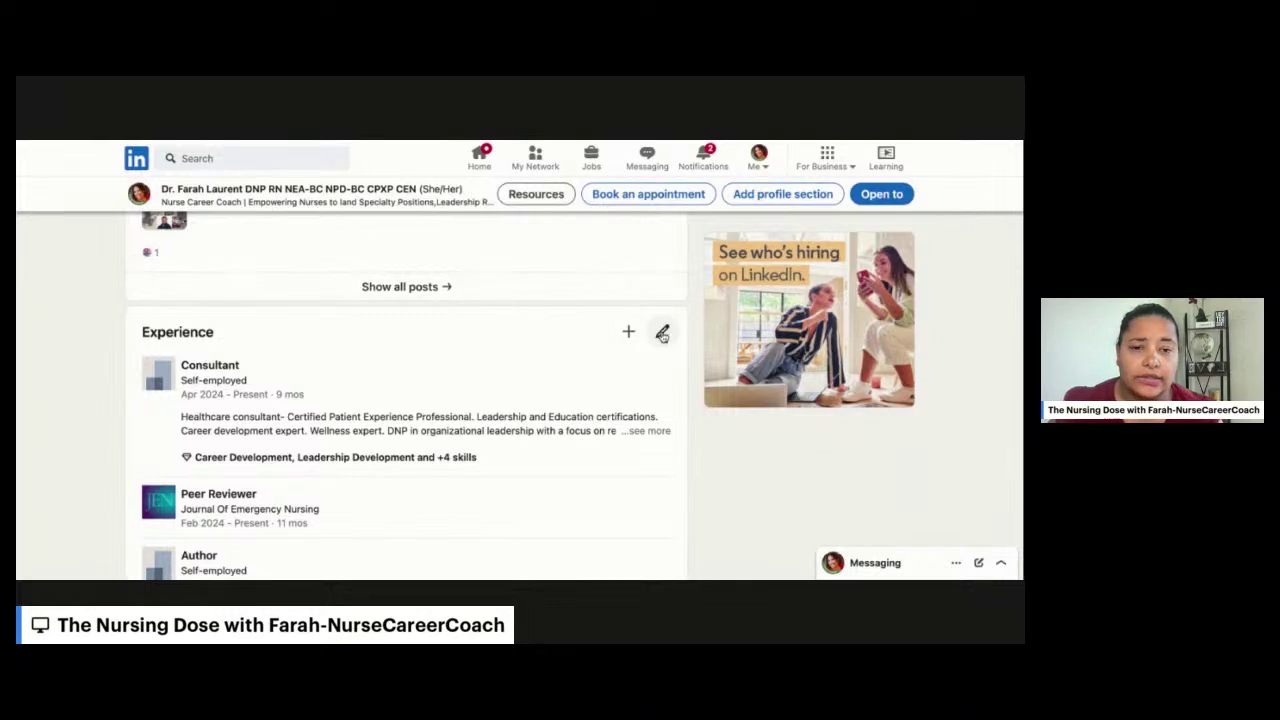
Step: View the full editable Experience list, and check the options for adding a position or career break without choosing one
{"action": "left_click", "coordinate": [662, 334]}
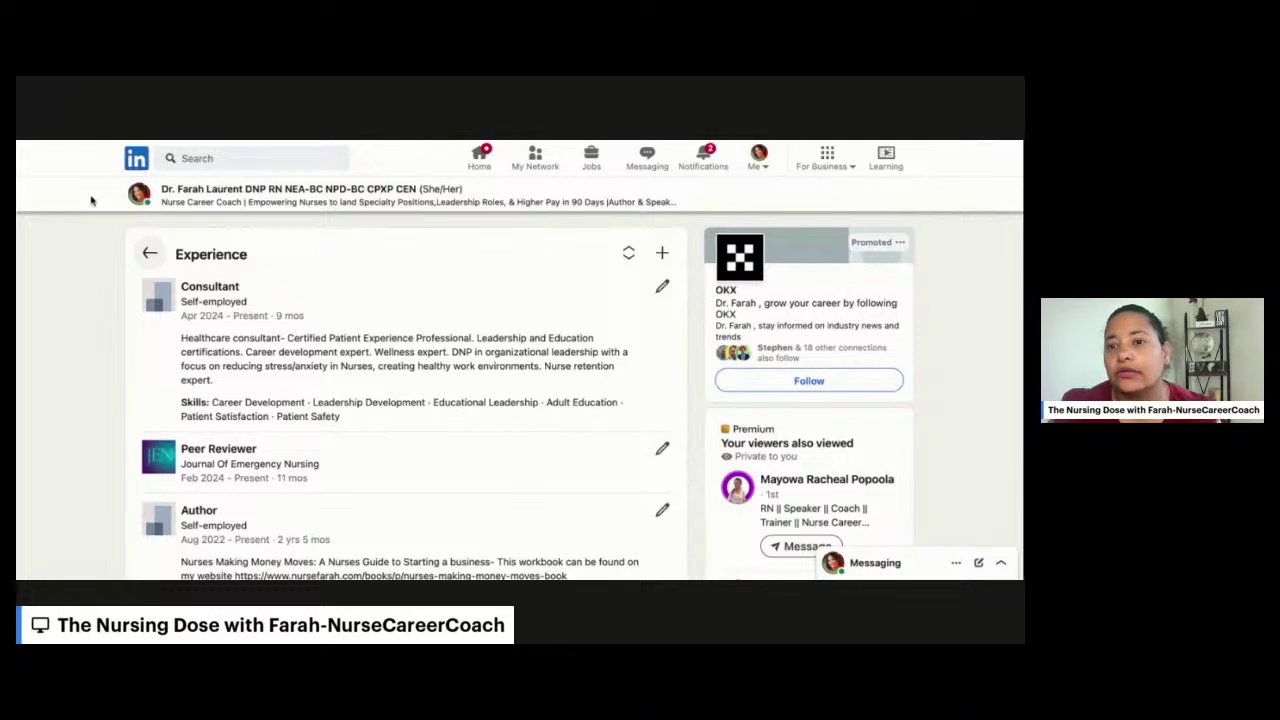
{"action": "left_click", "coordinate": [149, 254]}
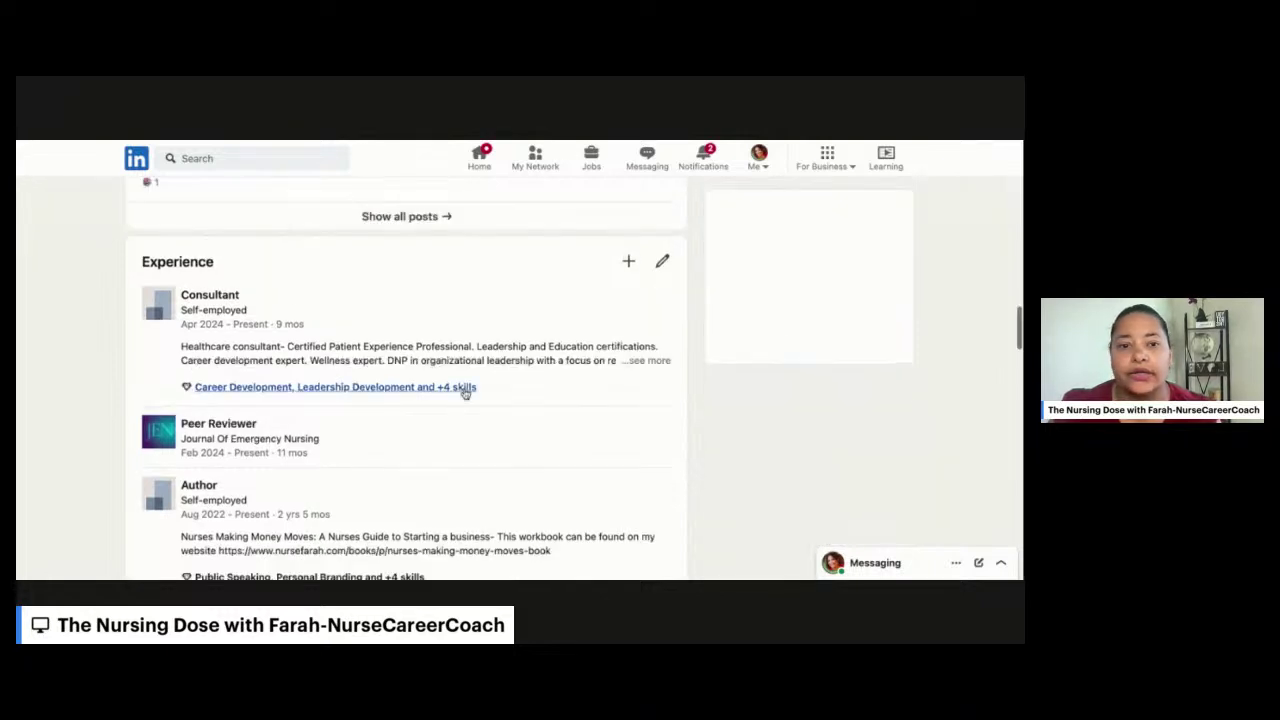
{"action": "left_click", "coordinate": [629, 264]}
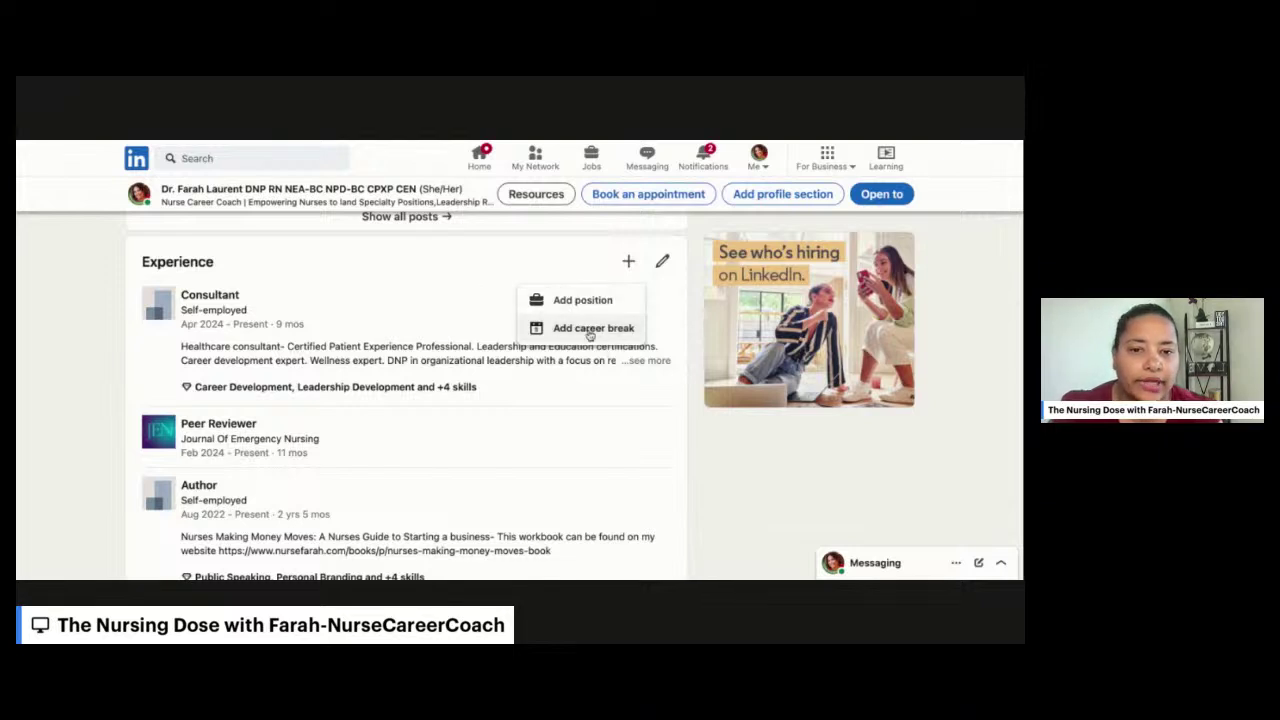
{"action": "left_click", "coordinate": [457, 311]}
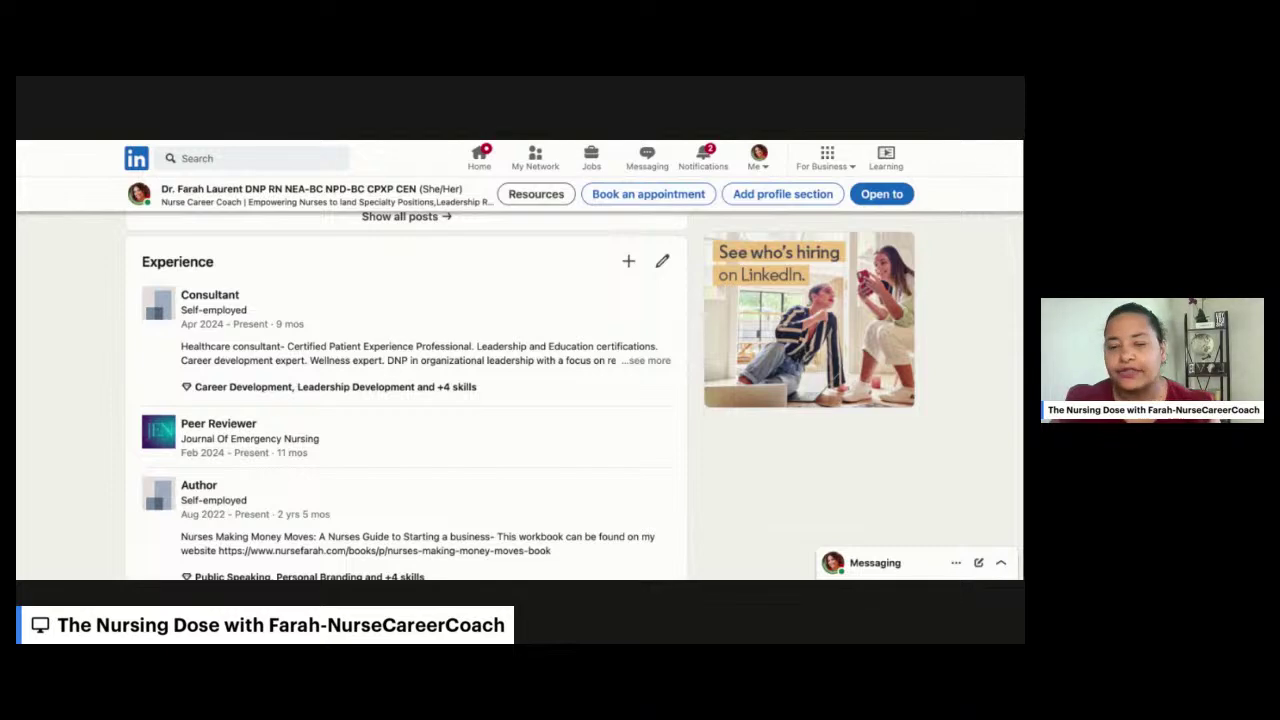
Step: Look over the Education section's schools and degrees, and view the blank form for adding education without filling it in
{"action": "scroll", "coordinate": [426, 381], "scroll_direction": "down", "scroll_amount": 6}
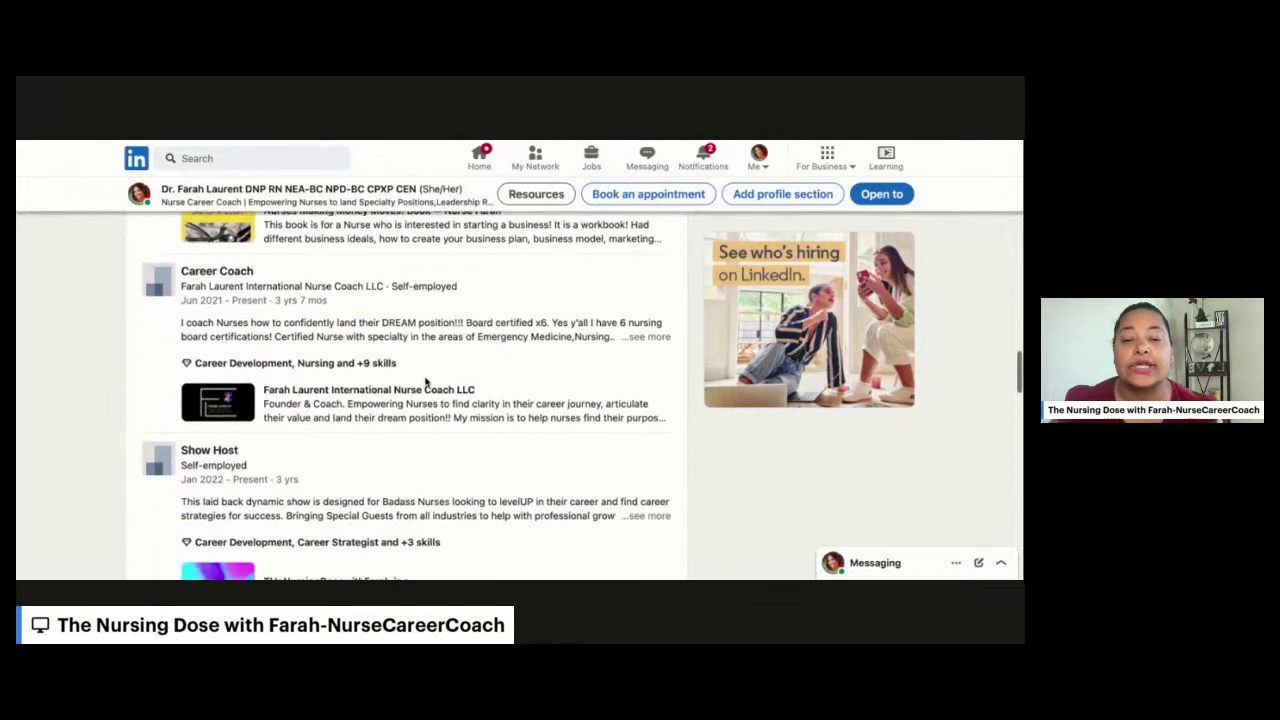
{"action": "scroll", "coordinate": [426, 381], "scroll_direction": "down", "scroll_amount": 3}
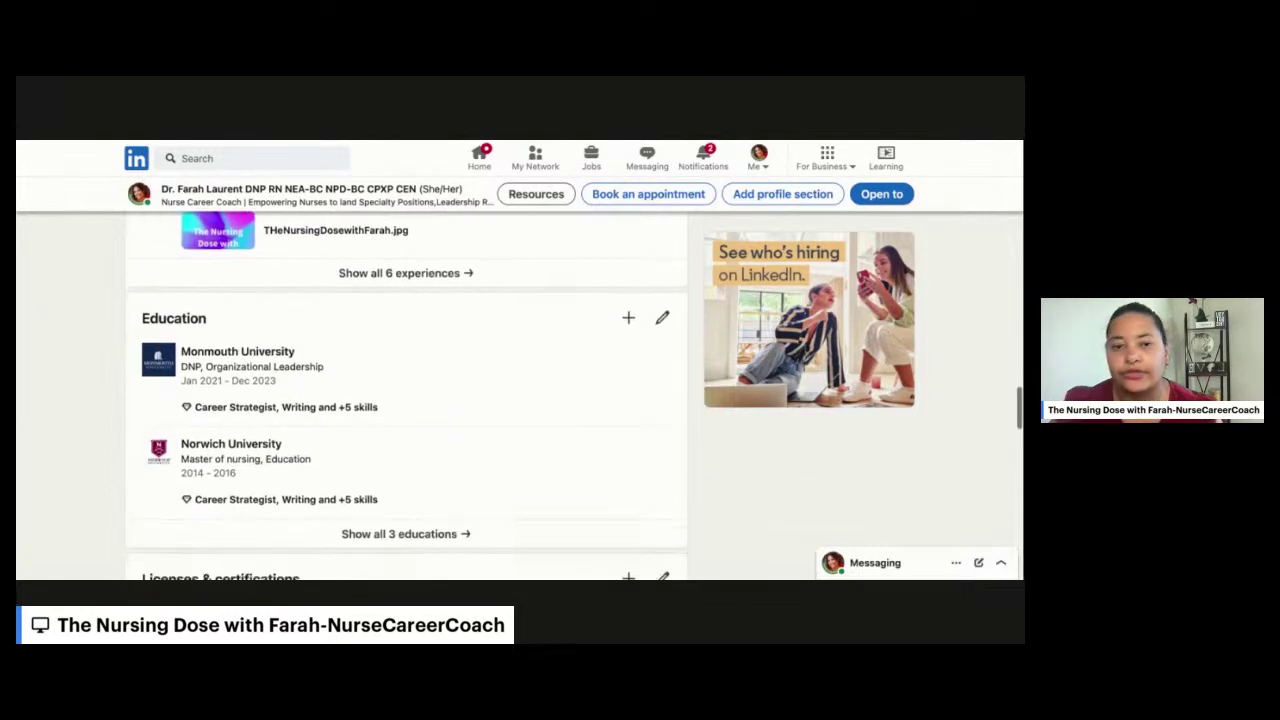
{"action": "scroll", "coordinate": [406, 395], "scroll_direction": "down", "scroll_amount": 1}
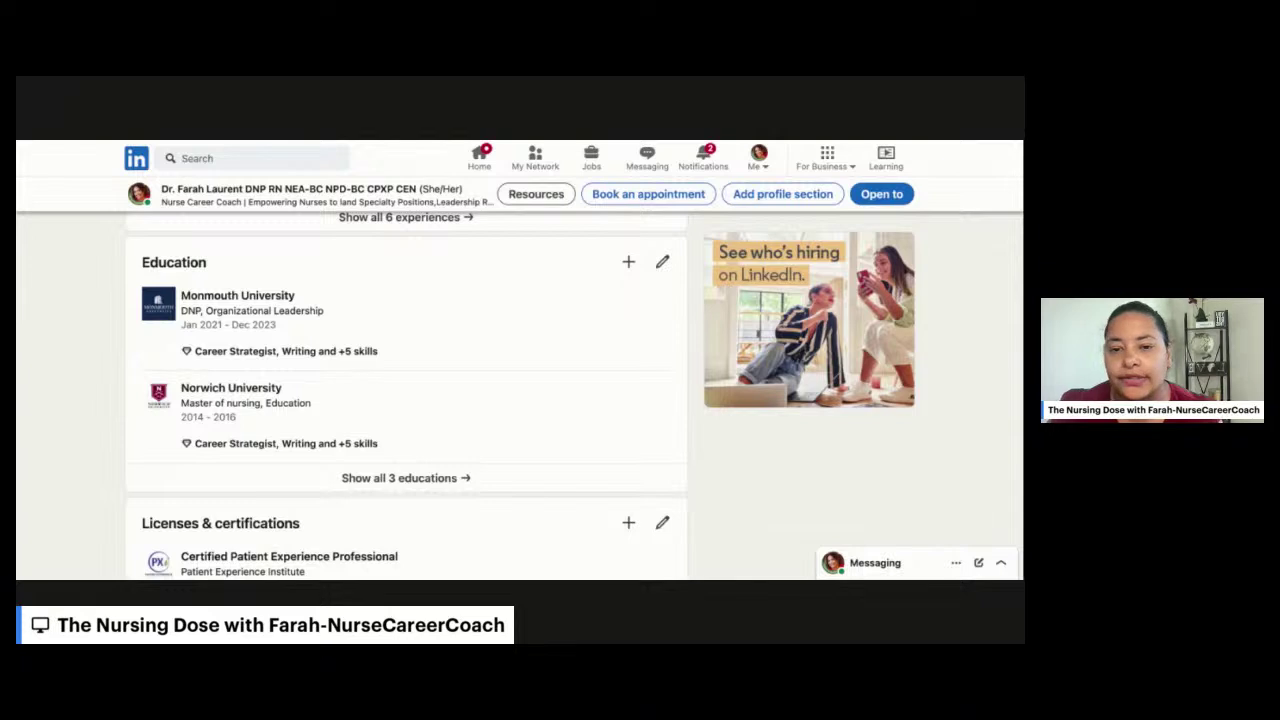
{"action": "left_click", "coordinate": [629, 263]}
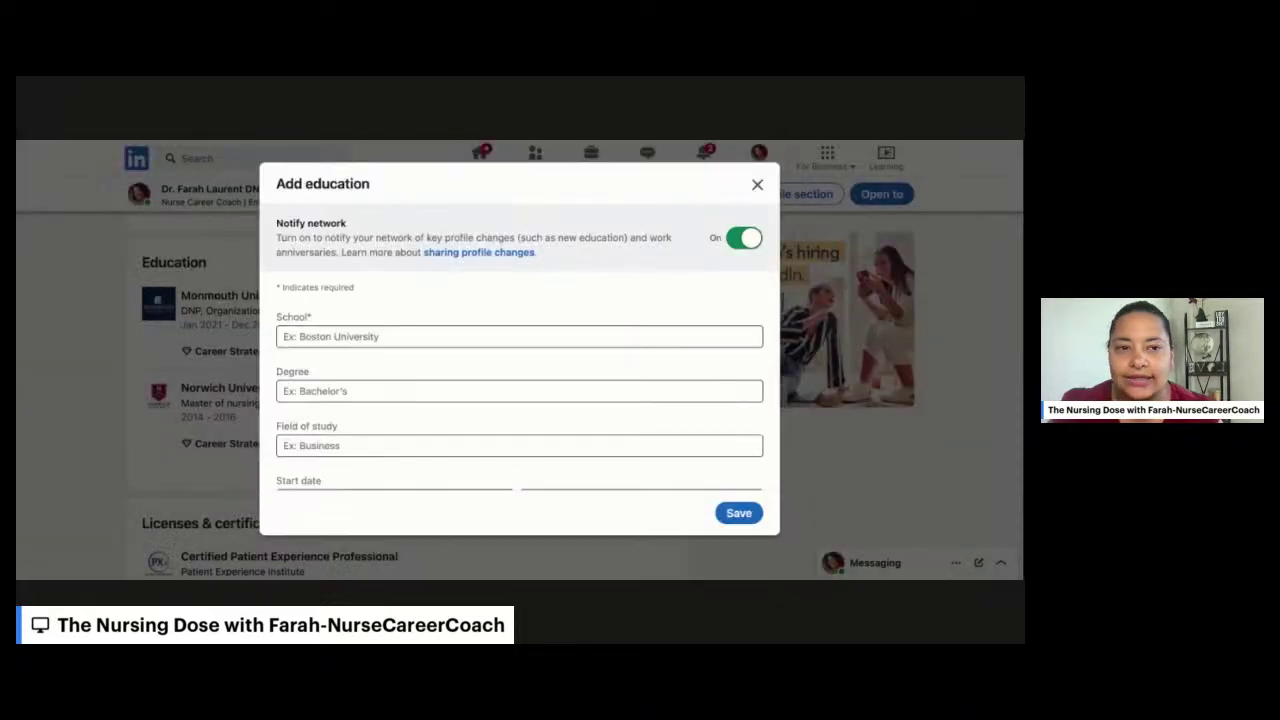
{"action": "left_click", "coordinate": [757, 184]}
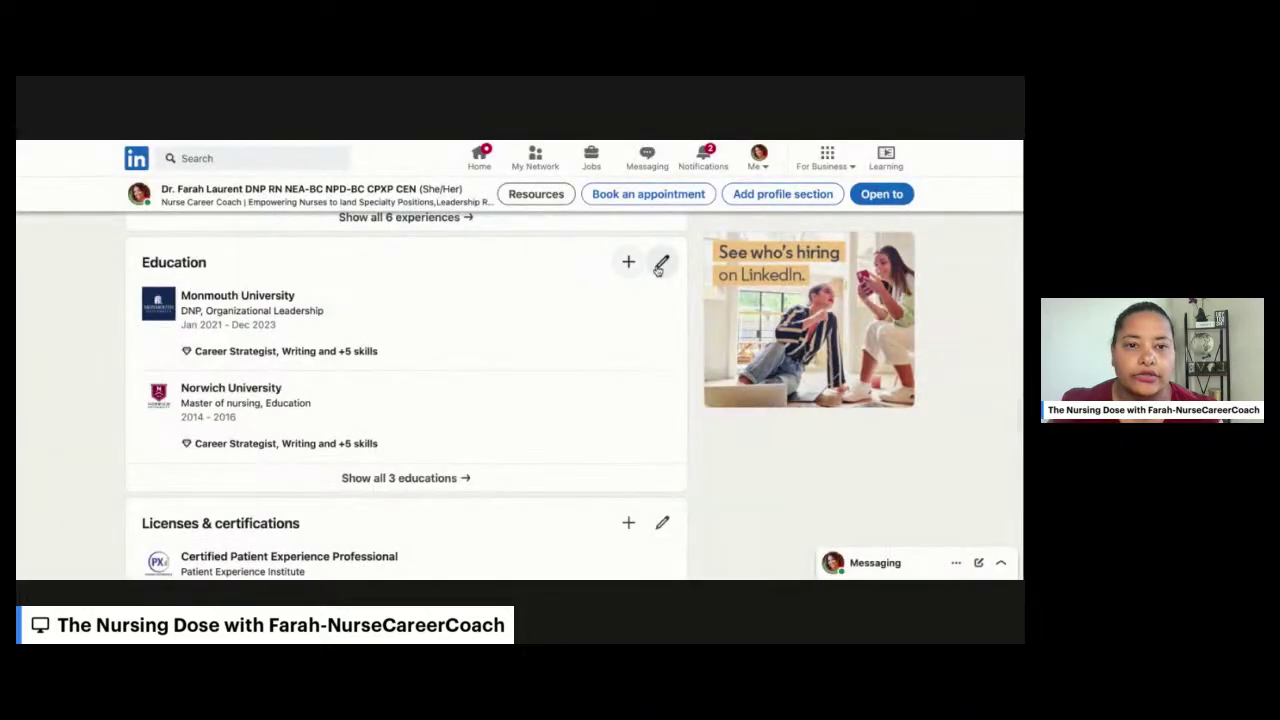
Step: Review the full Education list and the new education form through its Skills and Media options, and return to the profile without adding anything
{"action": "left_click", "coordinate": [661, 263]}
{"action": "scroll", "coordinate": [580, 330], "scroll_direction": "down", "scroll_amount": 1}
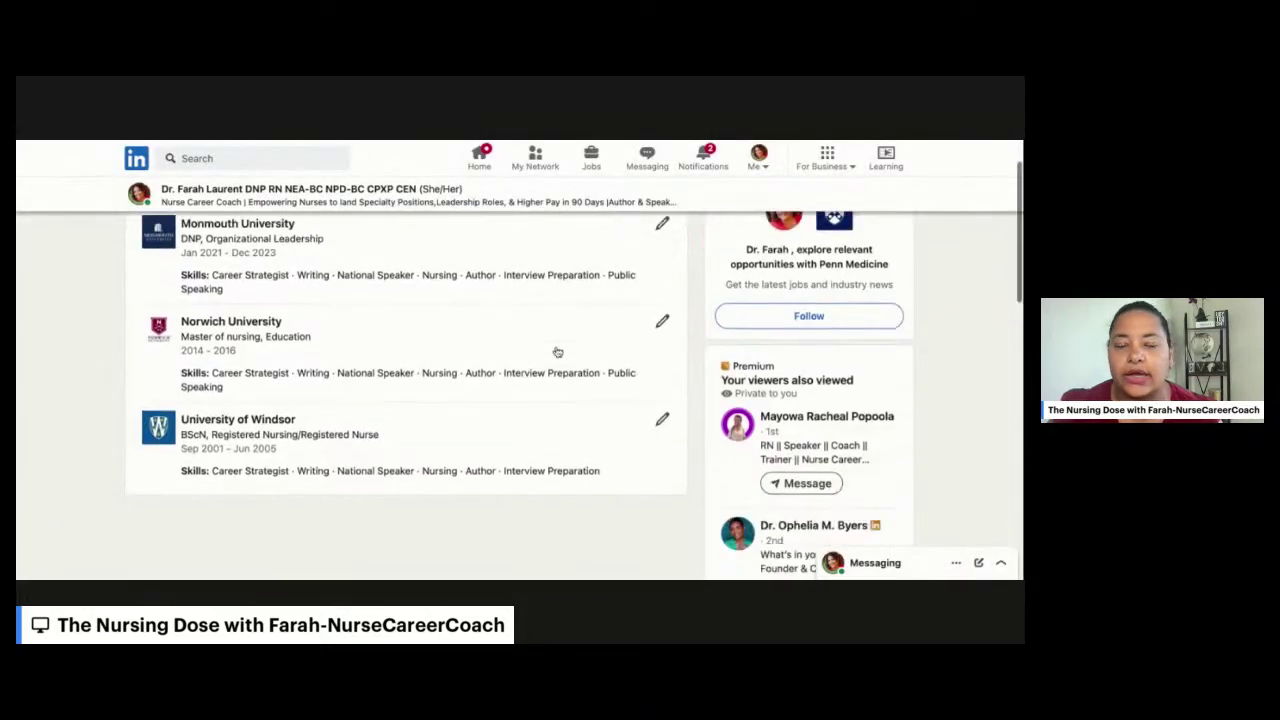
{"action": "scroll", "coordinate": [557, 351], "scroll_direction": "down", "scroll_amount": 3}
{"action": "scroll", "coordinate": [557, 351], "scroll_direction": "up", "scroll_amount": 4}
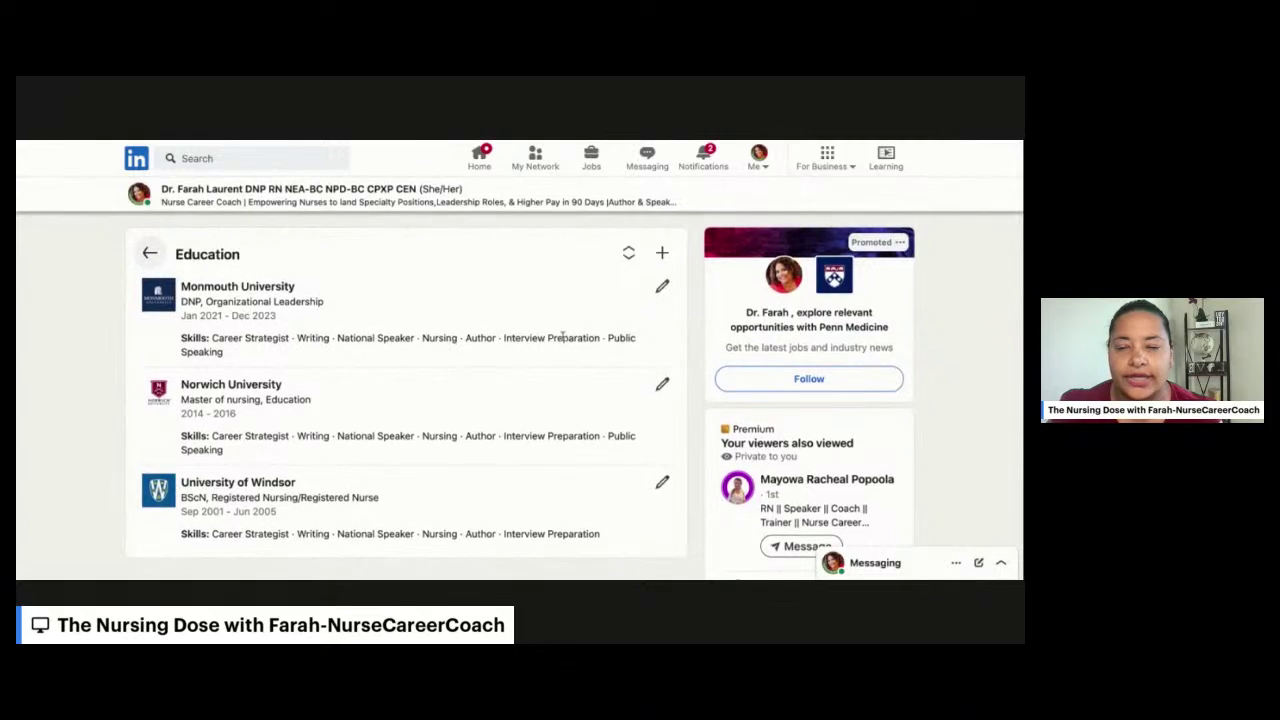
{"action": "left_click", "coordinate": [661, 253]}
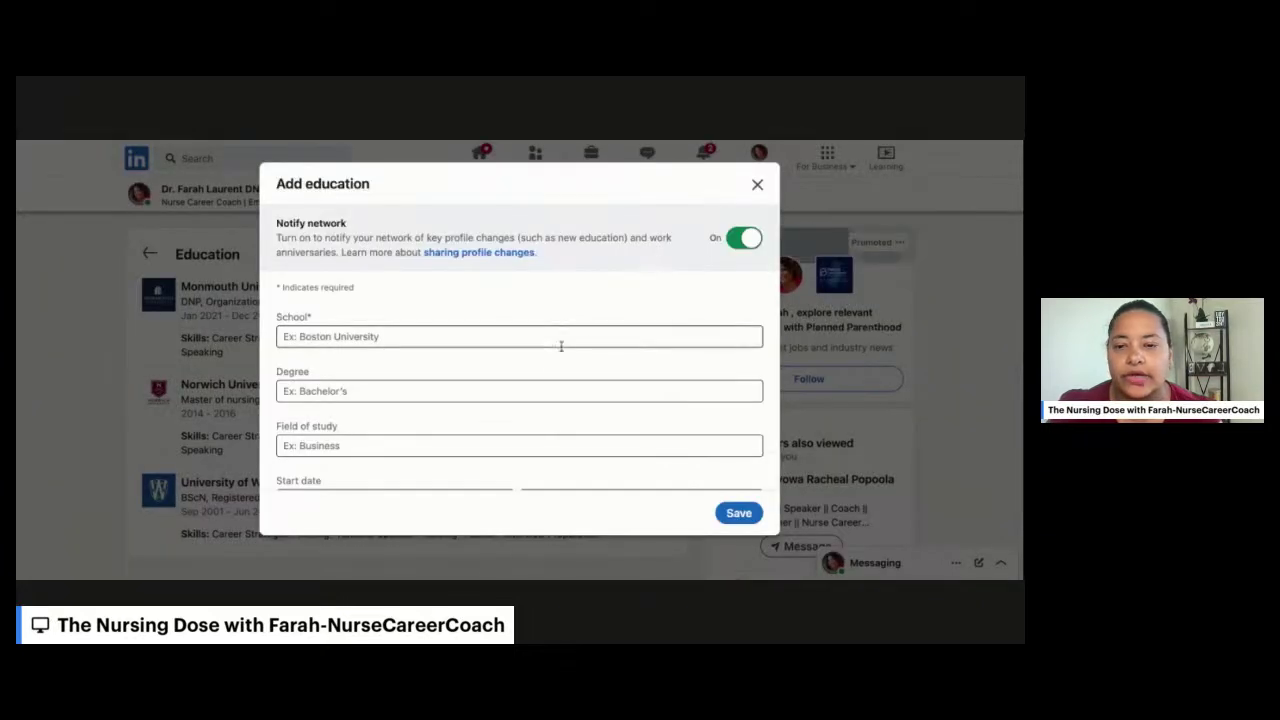
{"action": "scroll", "coordinate": [552, 360], "scroll_direction": "down", "scroll_amount": 10}
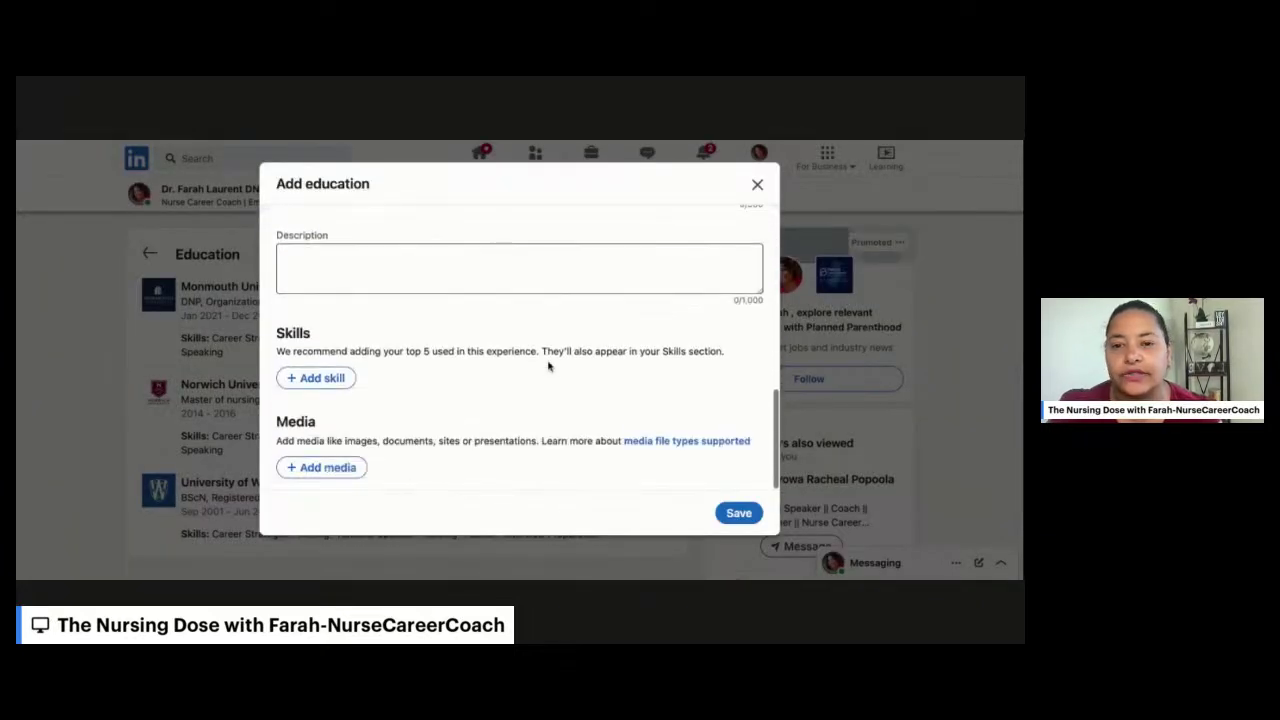
{"action": "left_click", "coordinate": [757, 186]}
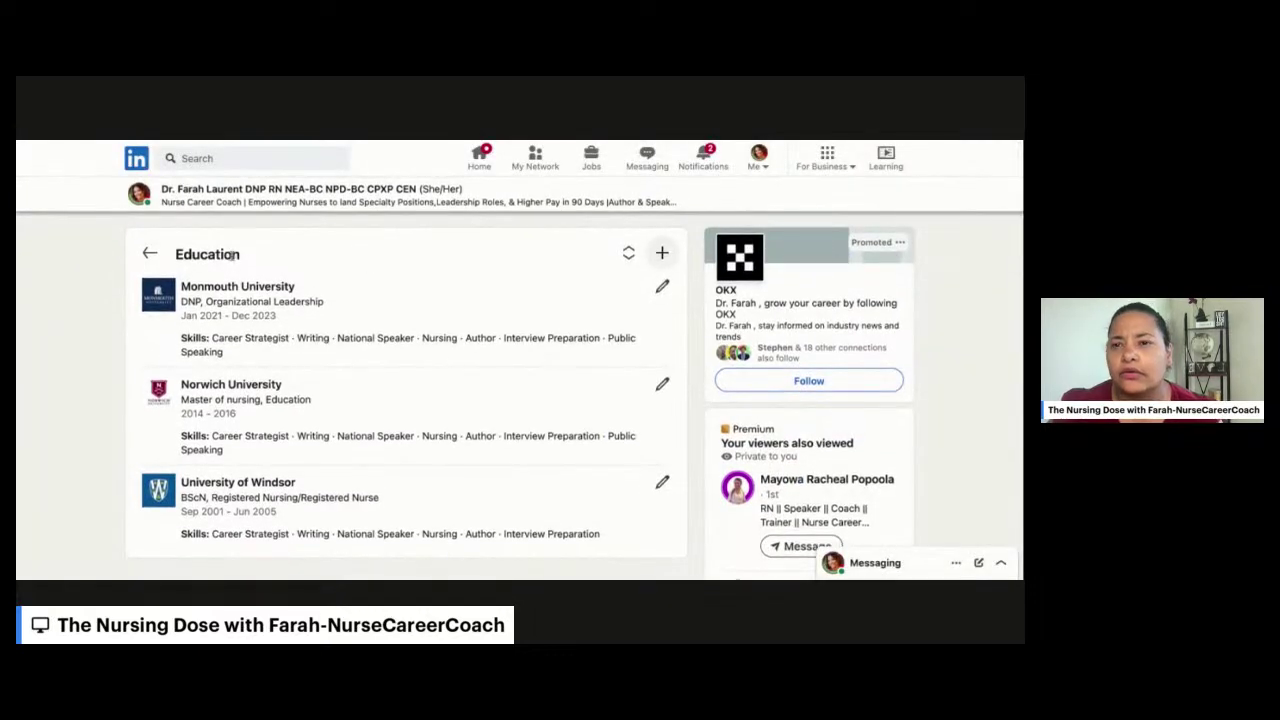
{"action": "left_click", "coordinate": [150, 256]}
Step: Look over the Licenses & certifications section and view the blank form for adding a license or certification without filling it in
{"action": "scroll", "coordinate": [190, 430], "scroll_direction": "down", "scroll_amount": 5}
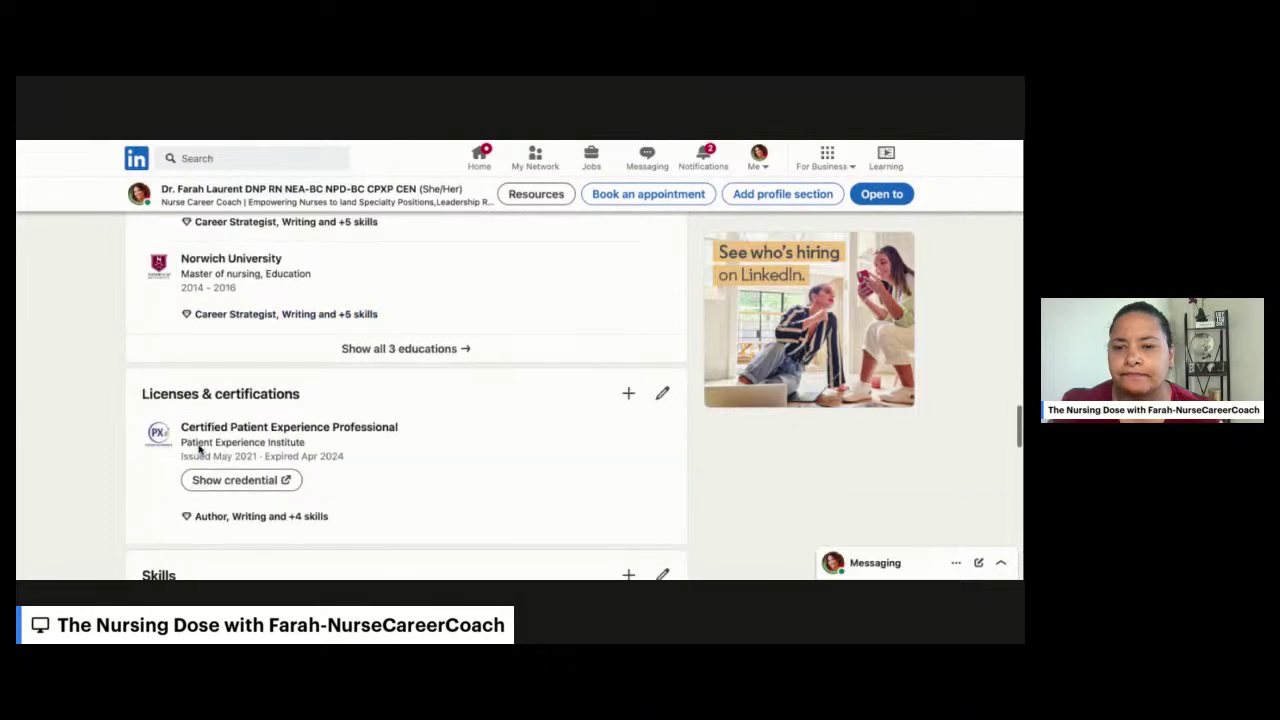
{"action": "scroll", "coordinate": [199, 450], "scroll_direction": "down", "scroll_amount": 1}
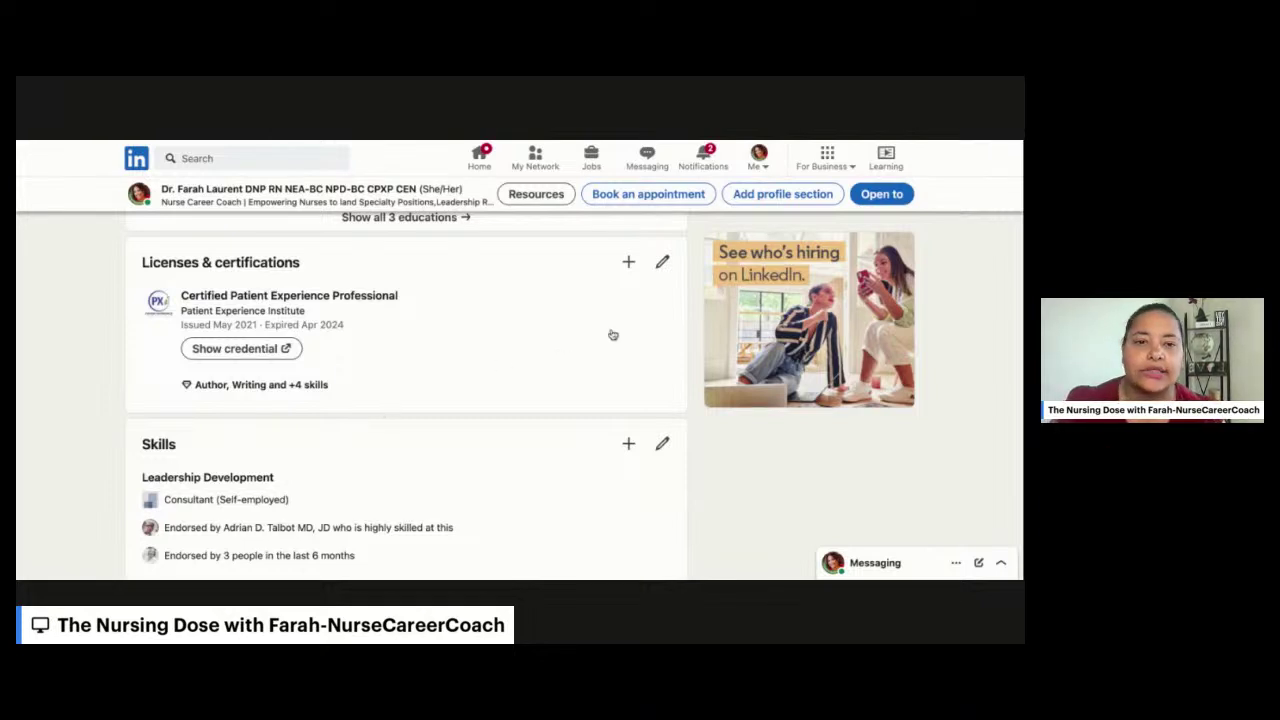
{"action": "left_click", "coordinate": [629, 263]}
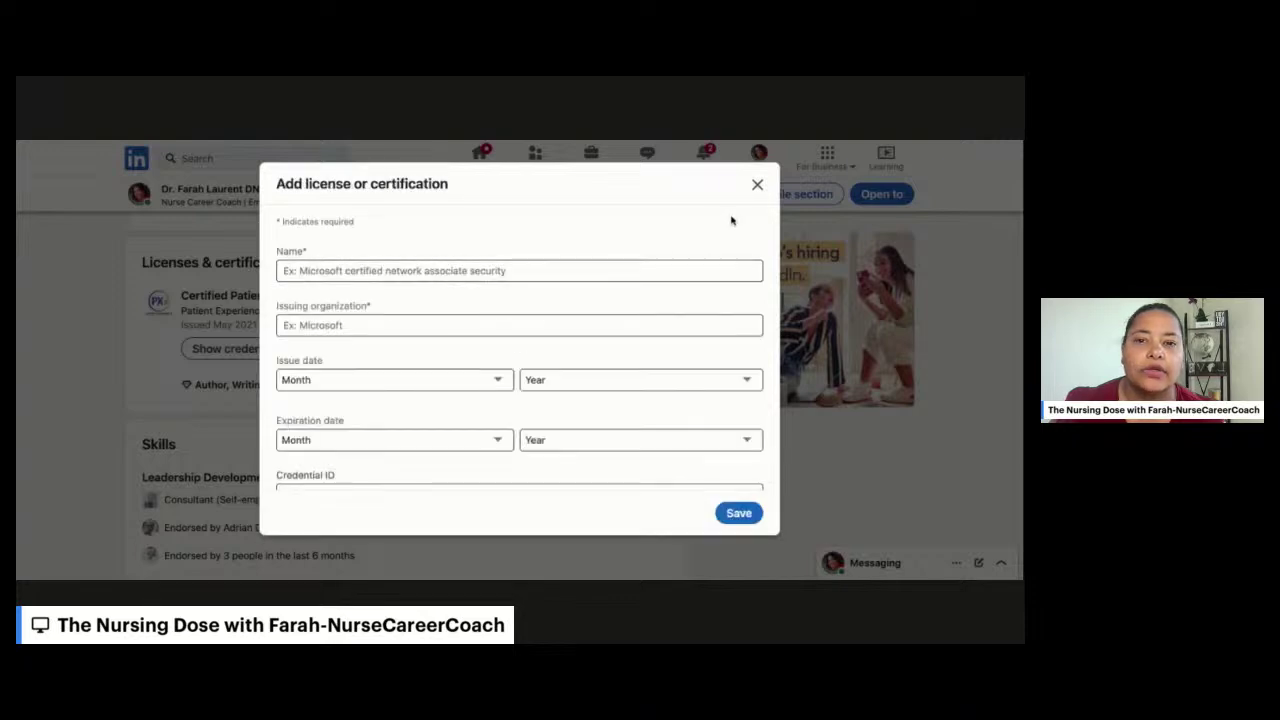
{"action": "left_click", "coordinate": [757, 184]}
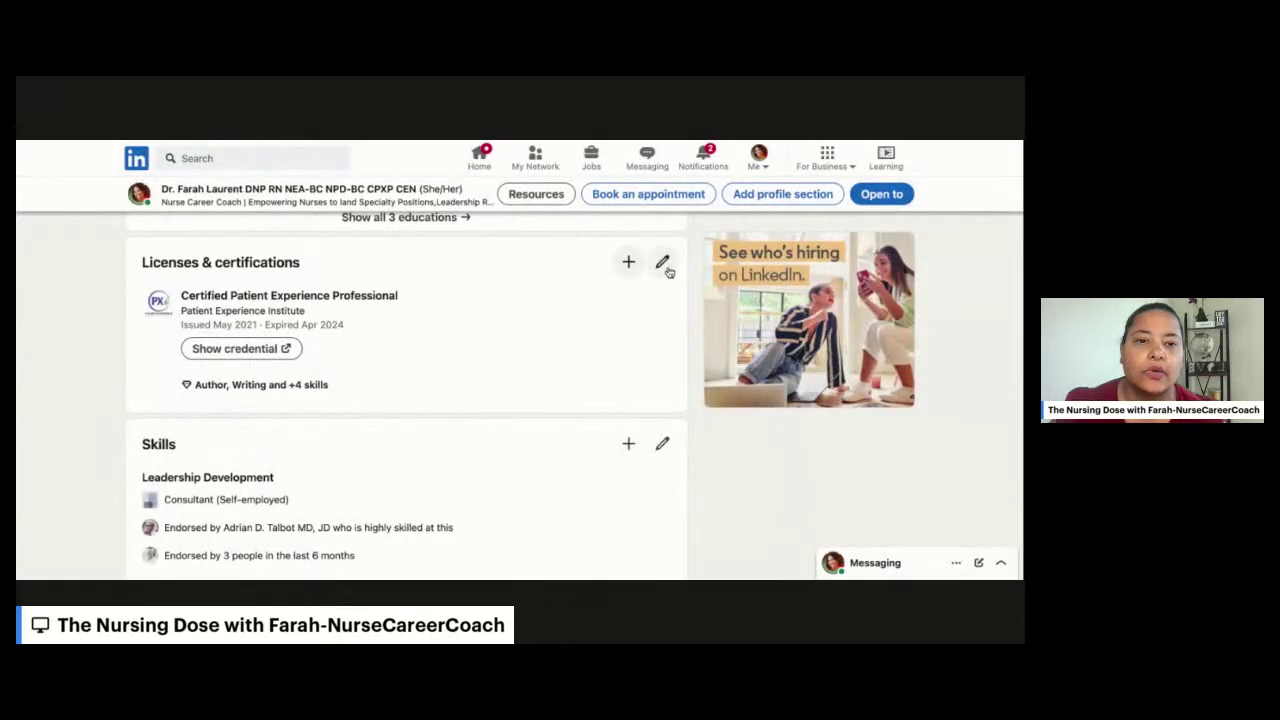
Step: Review the editable details of the Certified Patient Experience Professional certification, and return to the profile without changing them
{"action": "left_click", "coordinate": [663, 264]}
{"action": "left_click", "coordinate": [662, 256]}
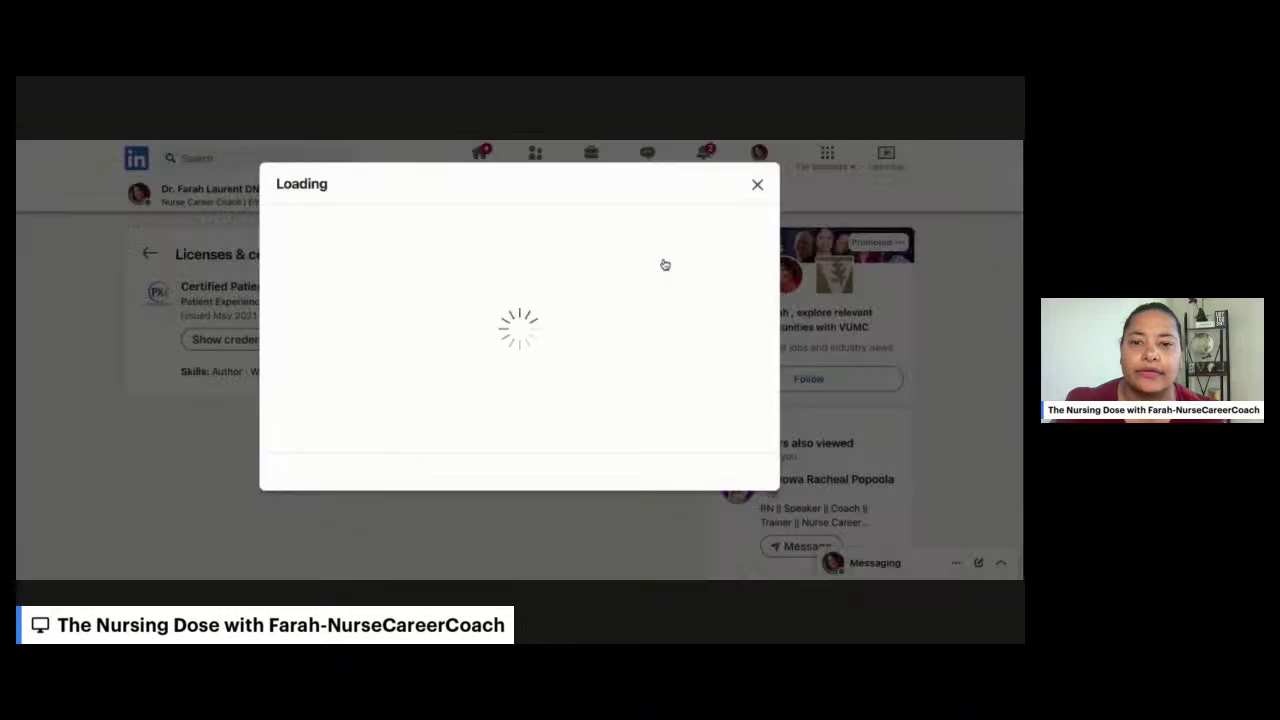
{"action": "left_click", "coordinate": [757, 184]}
{"action": "left_click", "coordinate": [661, 288]}
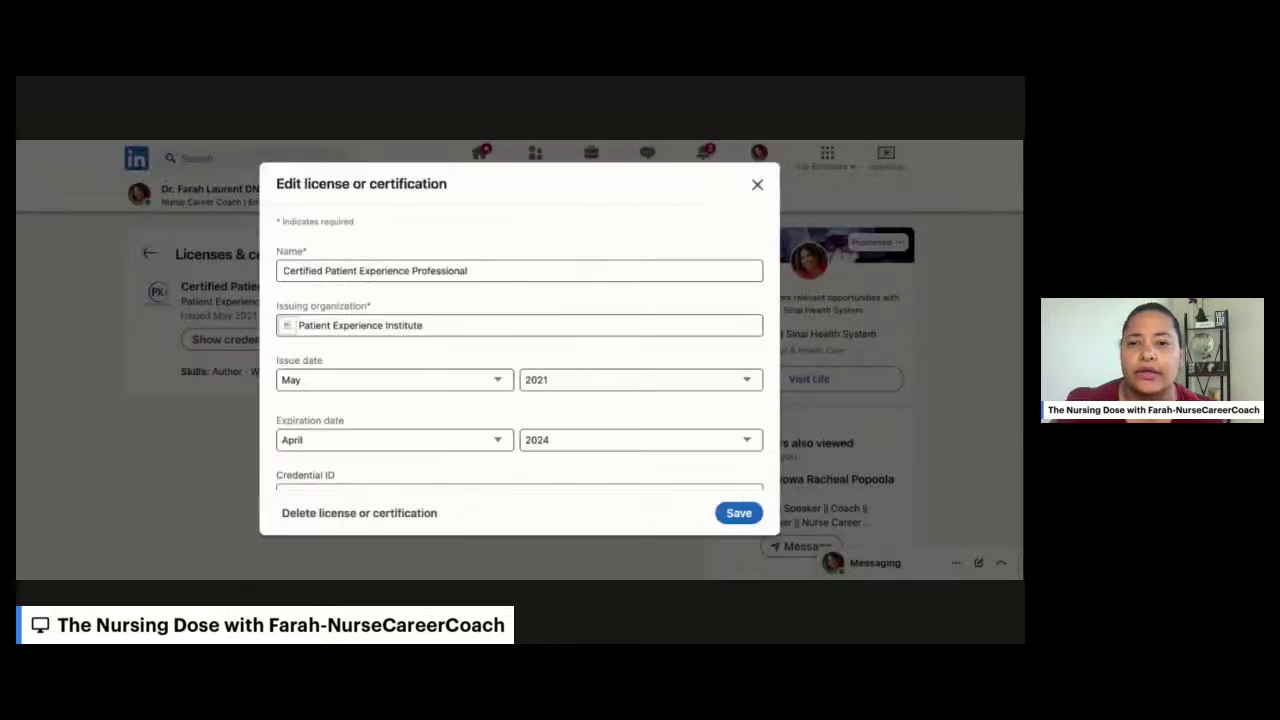
{"action": "scroll", "coordinate": [660, 292], "scroll_direction": "down", "scroll_amount": 2}
{"action": "left_click", "coordinate": [757, 184]}
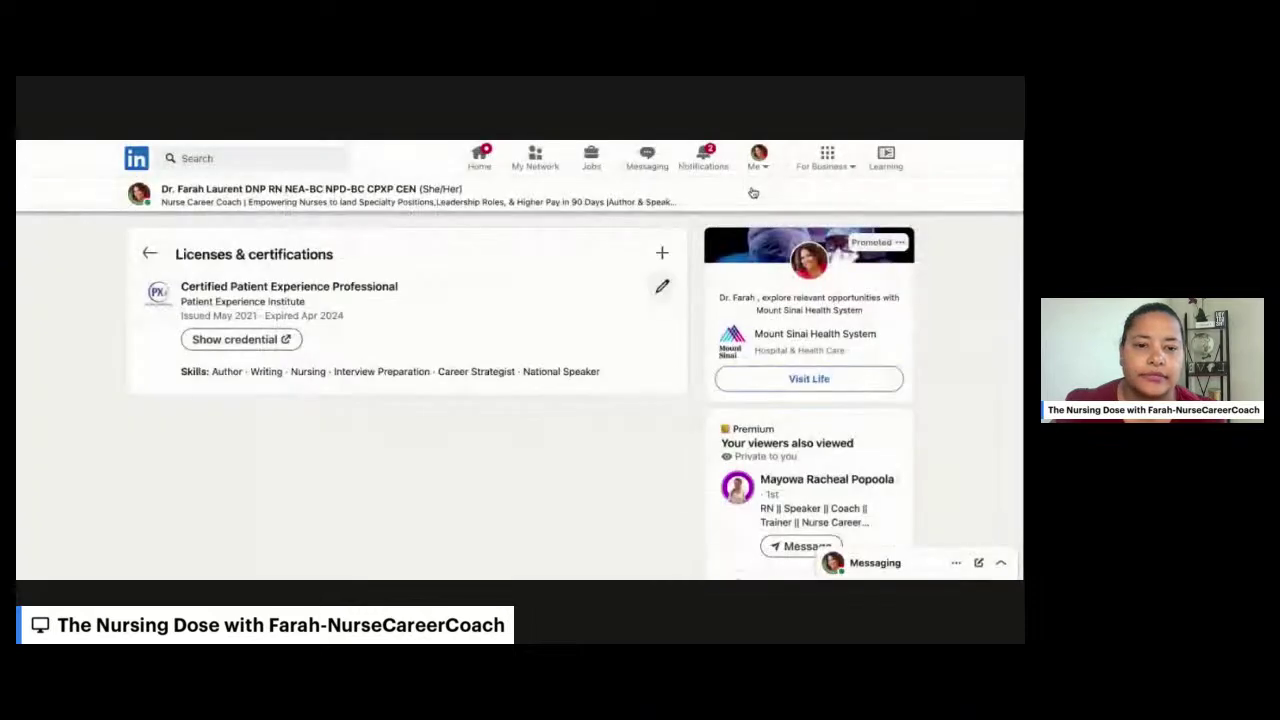
{"action": "left_click", "coordinate": [149, 254]}
Step: Look over the Skills section and the skills suggested for the profile, and close the Add skill form without adding any
{"action": "scroll", "coordinate": [193, 463], "scroll_direction": "down", "scroll_amount": 2}
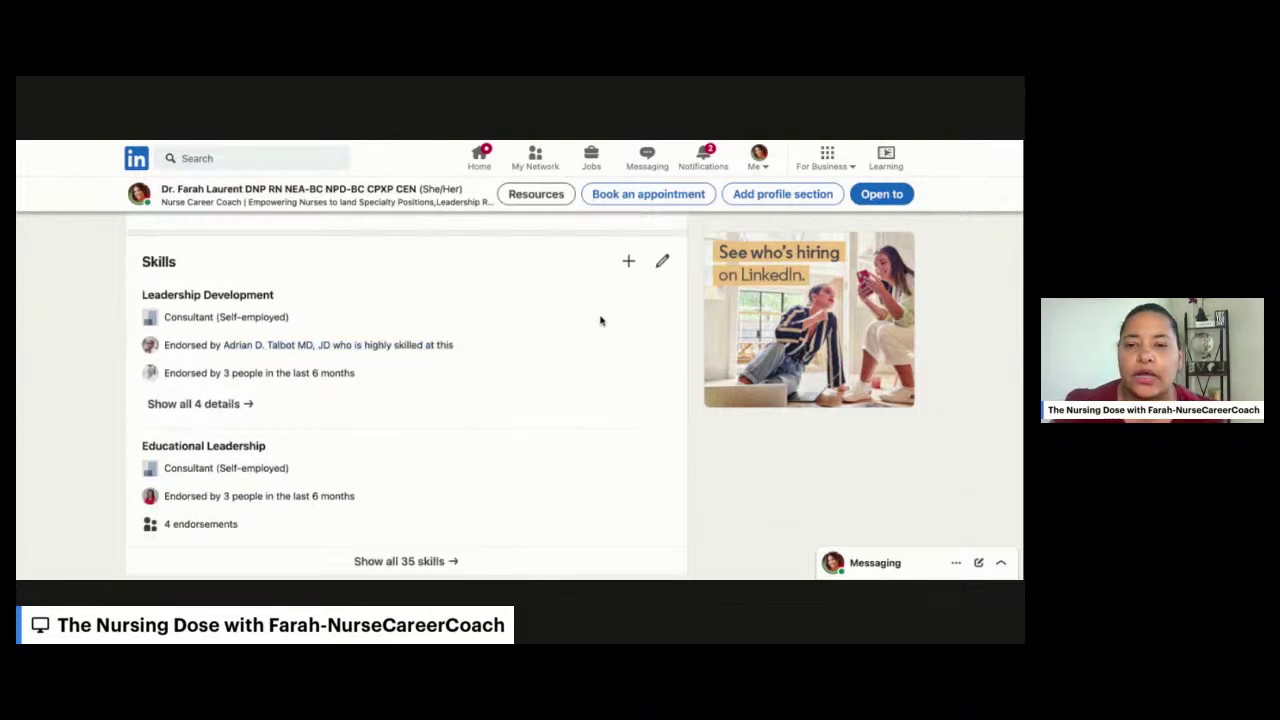
{"action": "left_click", "coordinate": [630, 262]}
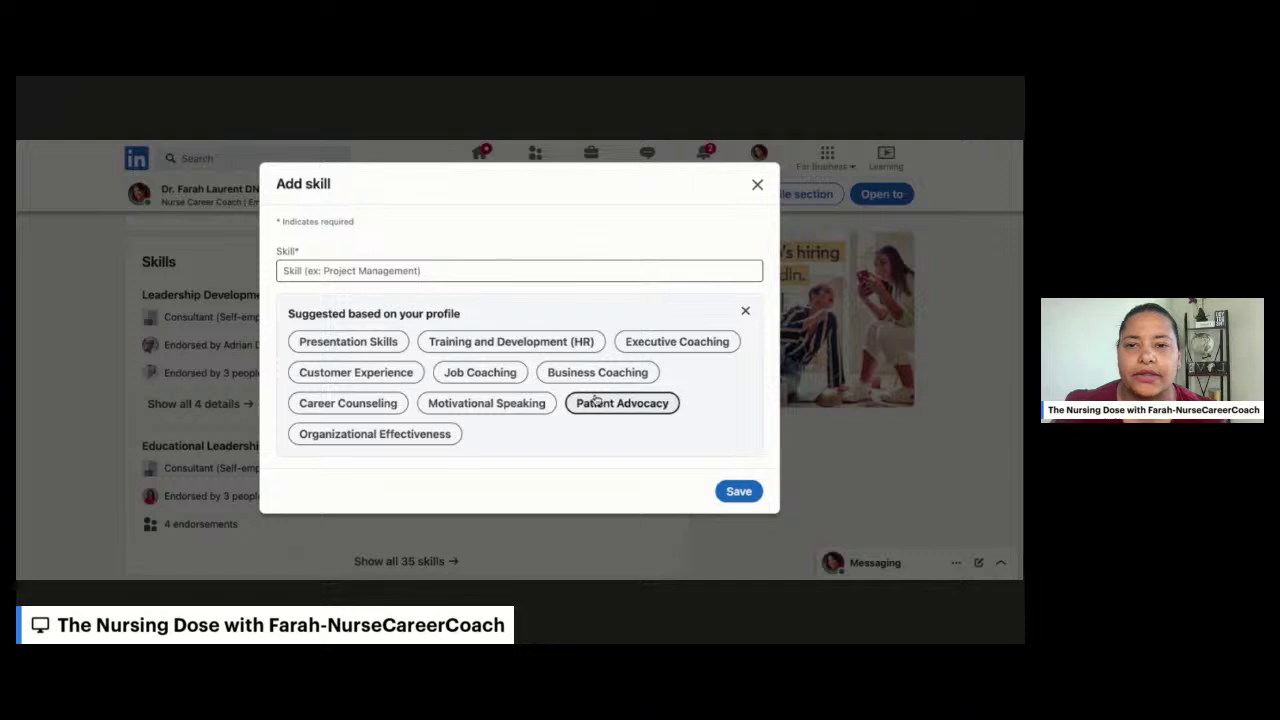
{"action": "left_click", "coordinate": [756, 186]}
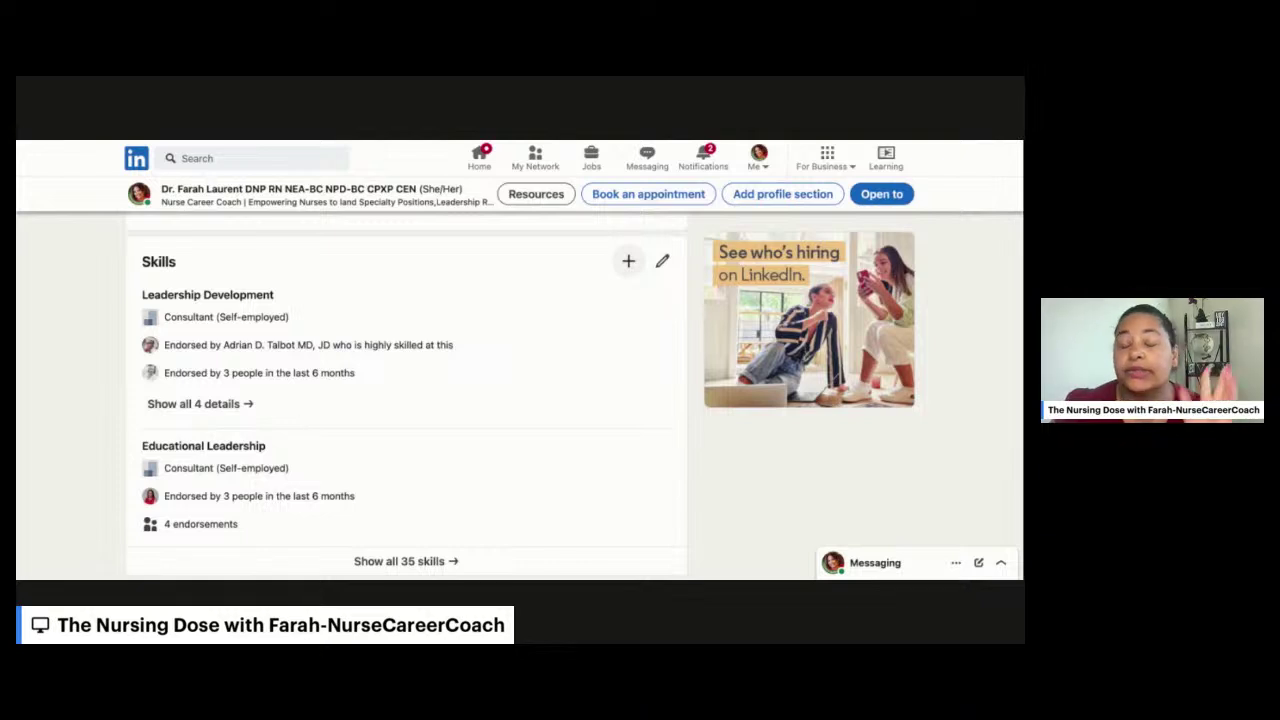
Step: Read the client testimonials received in the Recommendations section
{"action": "scroll", "coordinate": [405, 400], "scroll_direction": "down", "scroll_amount": 2}
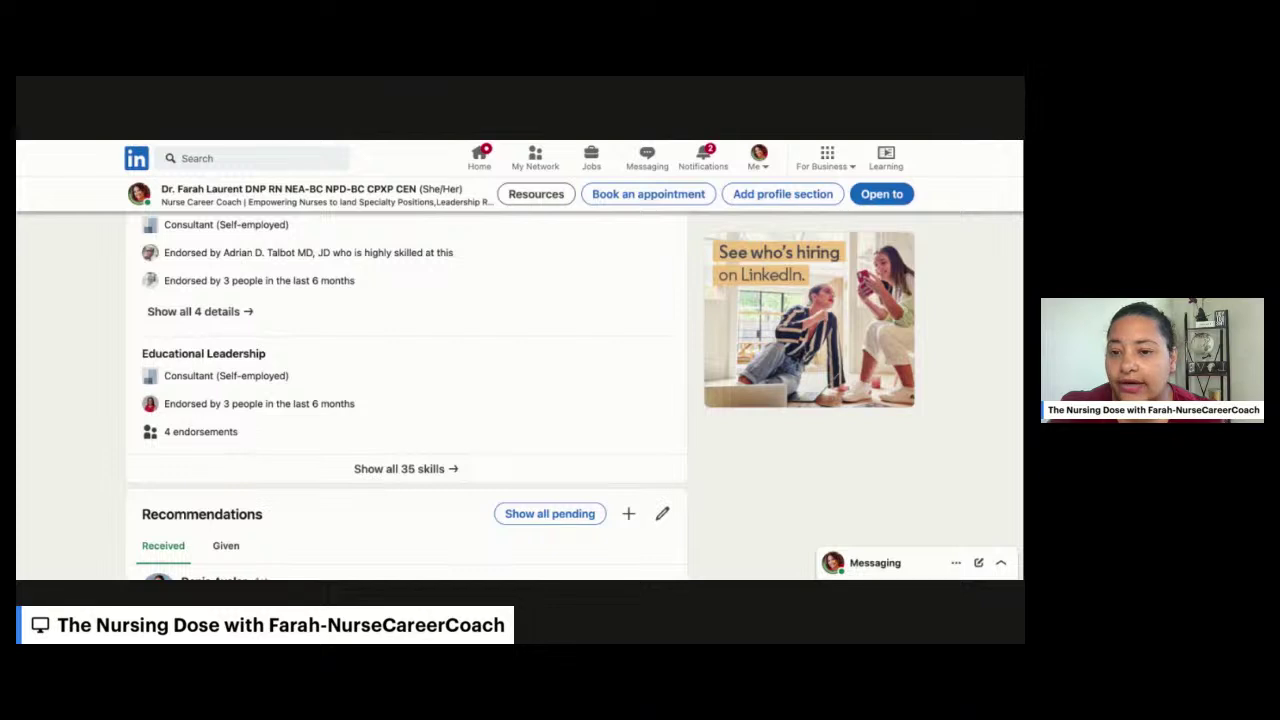
{"action": "scroll", "coordinate": [405, 400], "scroll_direction": "down", "scroll_amount": 1}
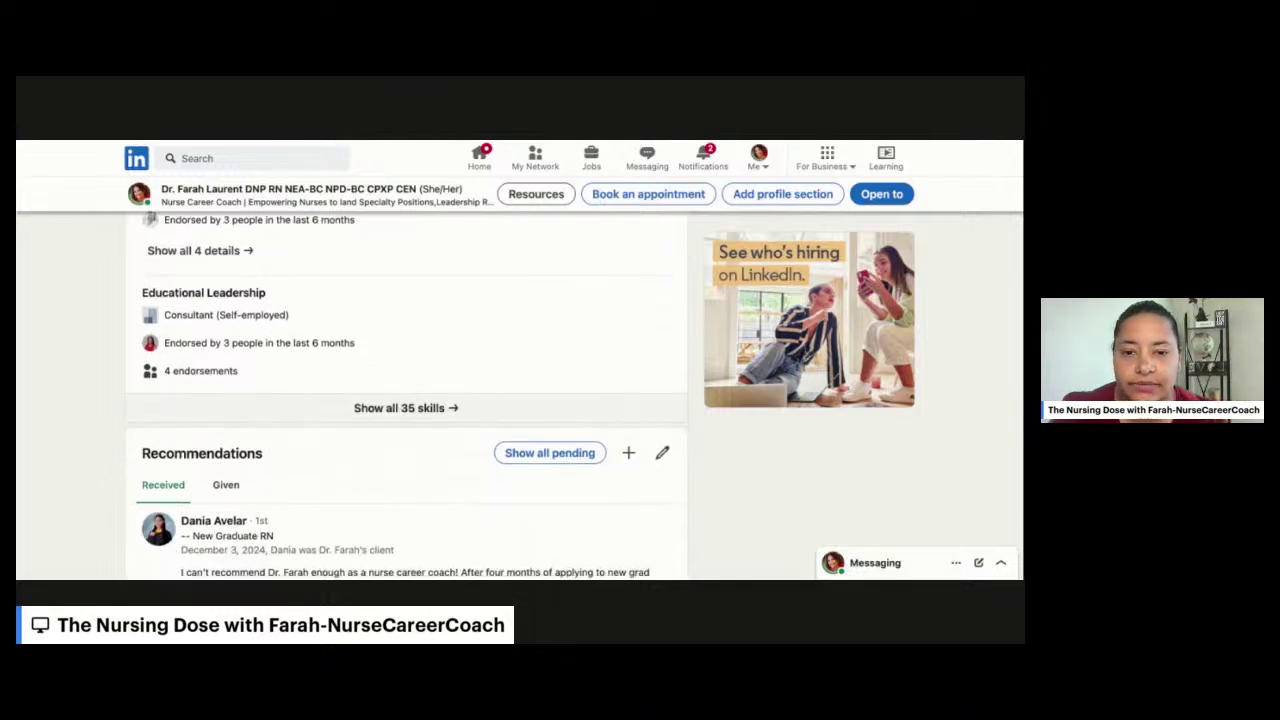
{"action": "scroll", "coordinate": [405, 400], "scroll_direction": "down", "scroll_amount": 3}
{"action": "scroll", "coordinate": [405, 400], "scroll_direction": "up", "scroll_amount": 1}
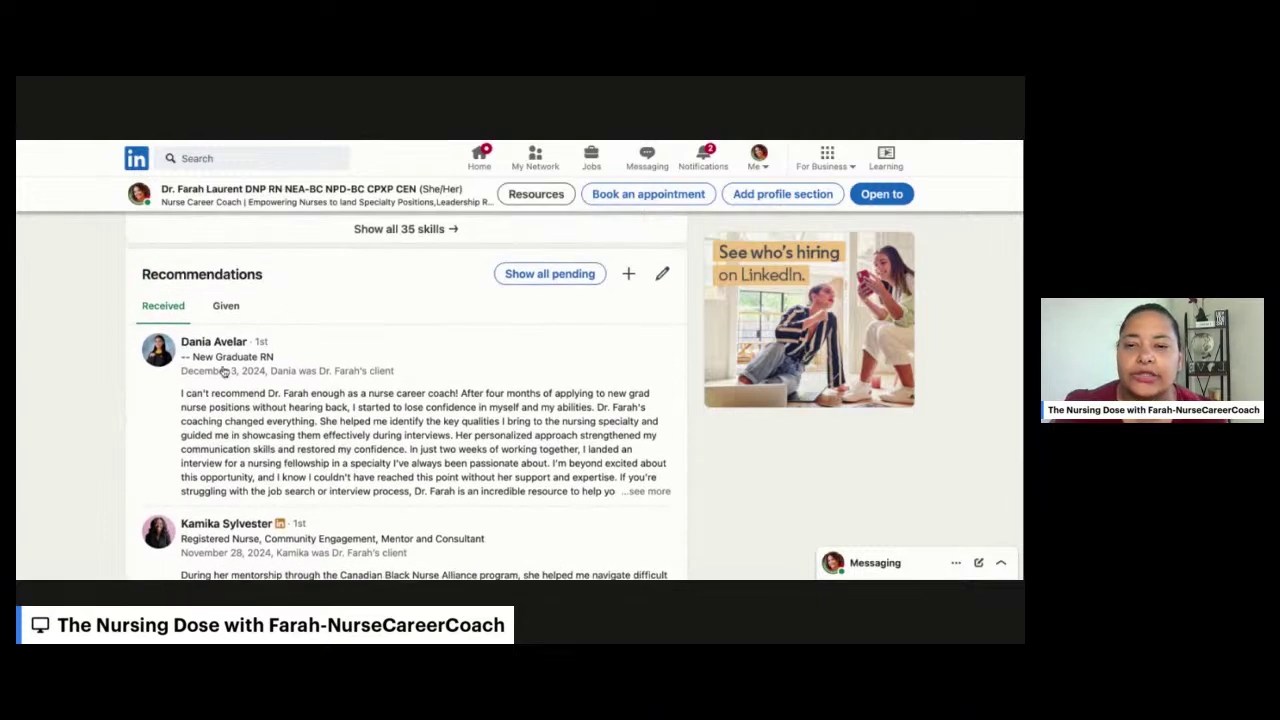
{"action": "scroll", "coordinate": [208, 445], "scroll_direction": "down", "scroll_amount": 4}
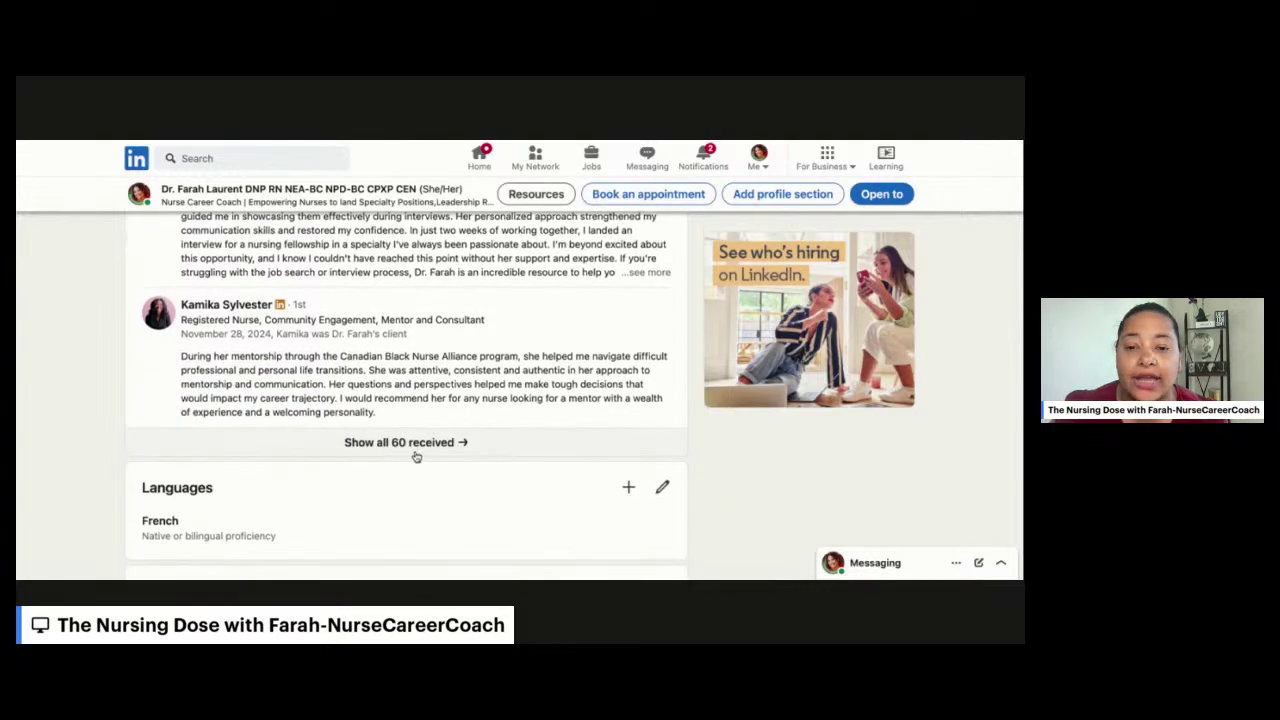
{"action": "scroll", "coordinate": [416, 456], "scroll_direction": "up", "scroll_amount": 5}
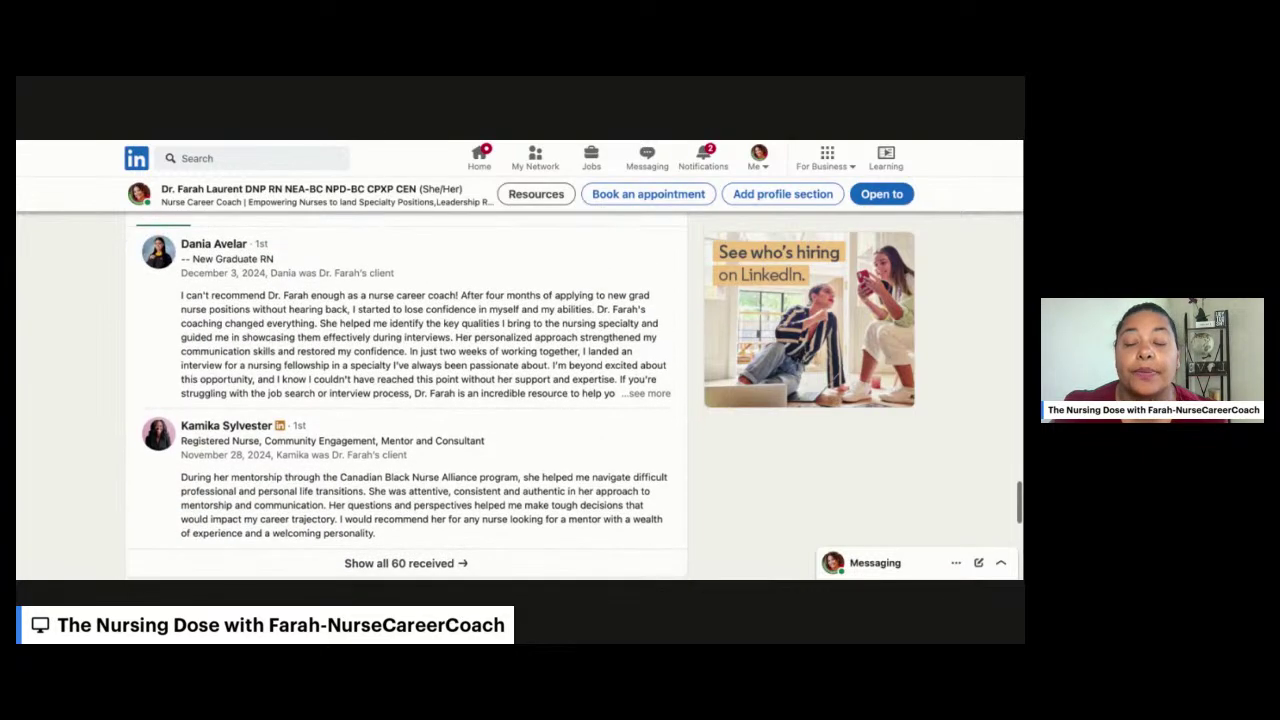
Step: Go over the Recommendations section again, from its heading through the two received recommendations shown on the profile
{"action": "scroll", "coordinate": [575, 396], "scroll_direction": "up", "scroll_amount": 1}
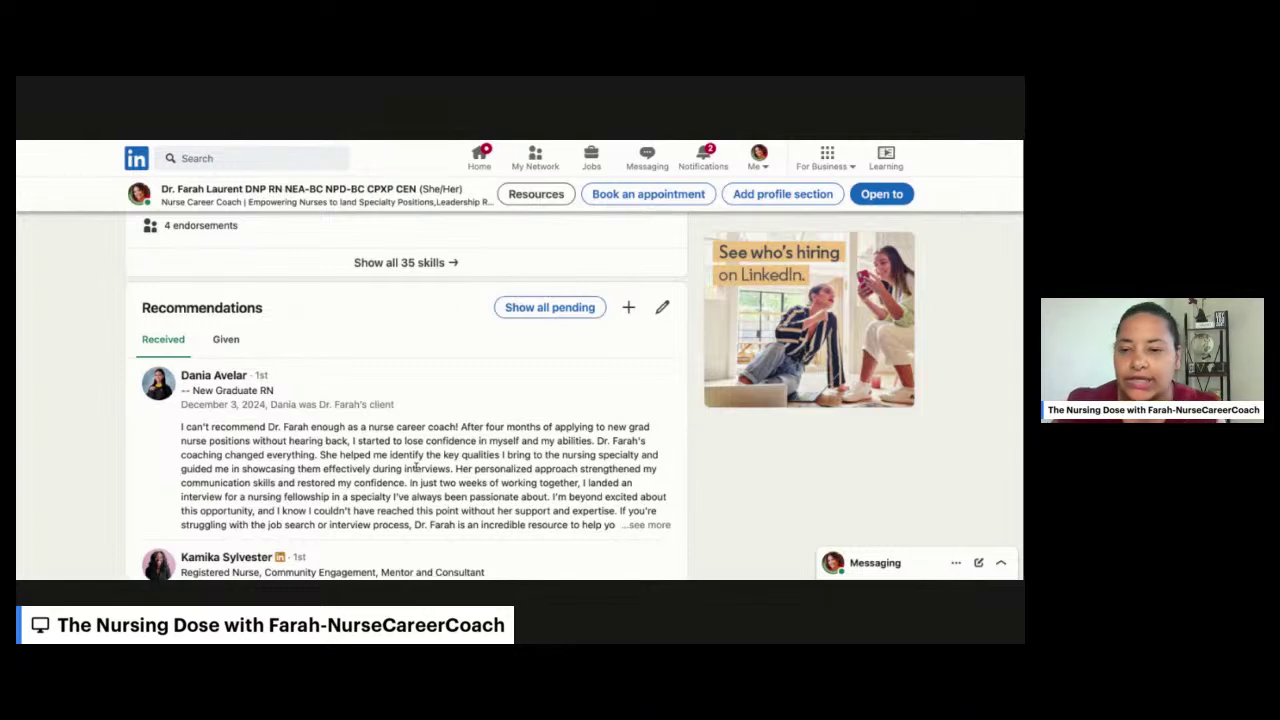
{"action": "scroll", "coordinate": [407, 400], "scroll_direction": "down", "scroll_amount": 5}
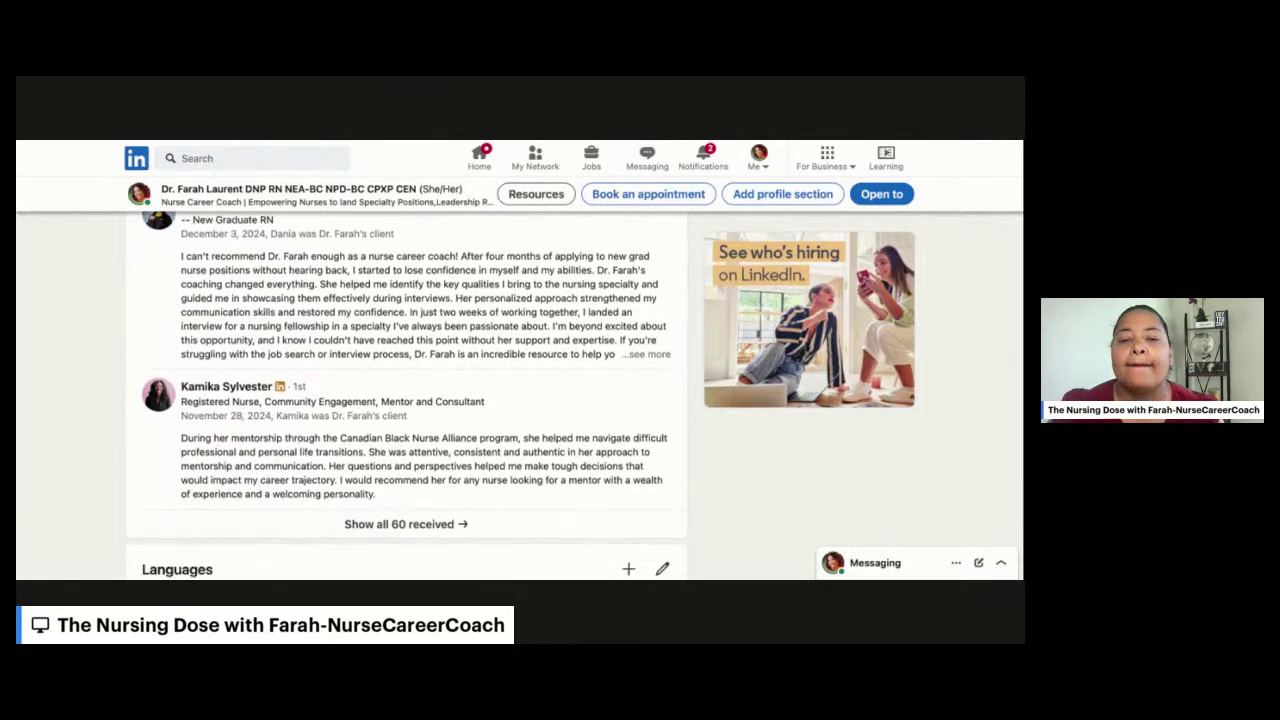
{"action": "scroll", "coordinate": [407, 400], "scroll_direction": "up", "scroll_amount": 4}
{"action": "scroll", "coordinate": [407, 400], "scroll_direction": "up", "scroll_amount": 1}
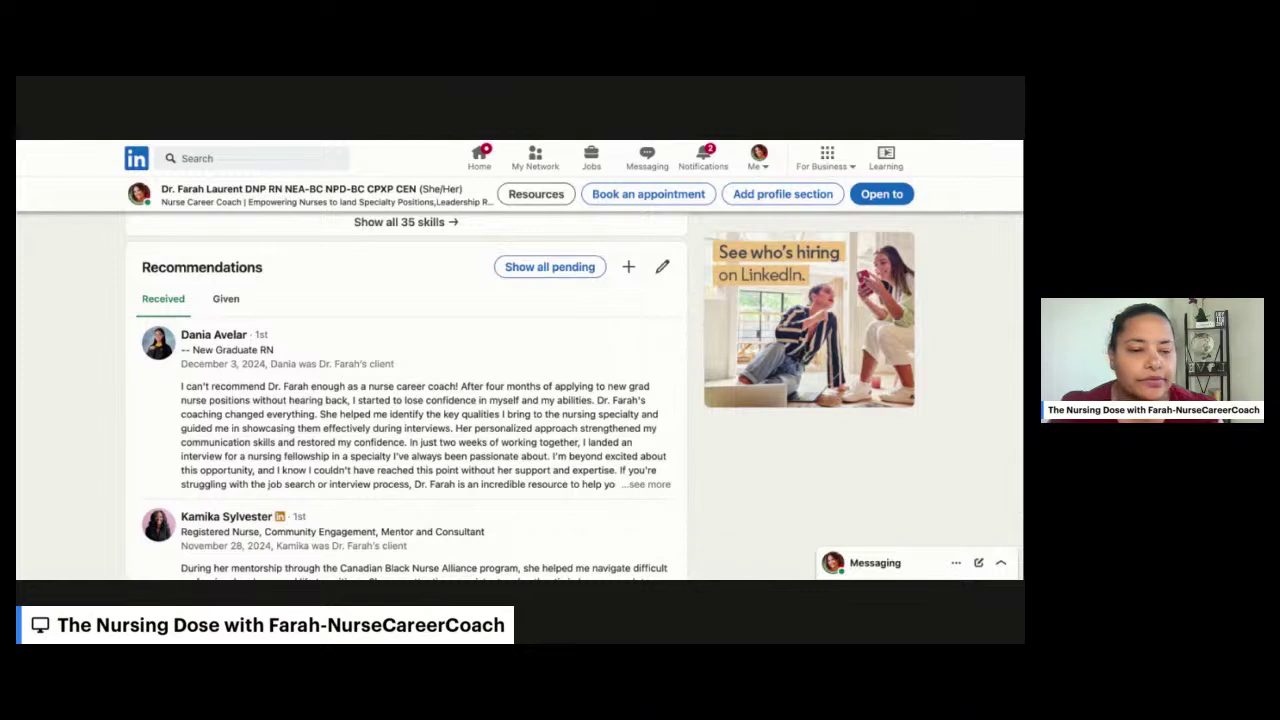
{"action": "scroll", "coordinate": [407, 400], "scroll_direction": "up", "scroll_amount": 2}
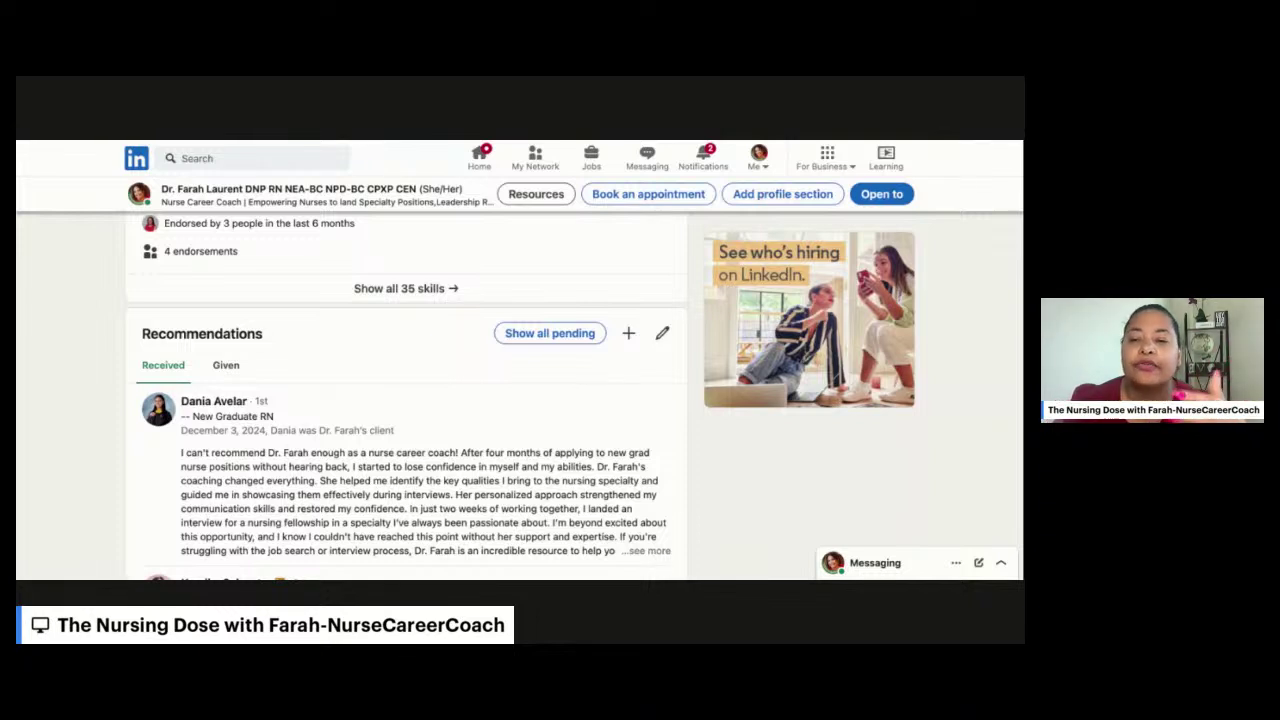
{"action": "scroll", "coordinate": [375, 343], "scroll_direction": "down", "scroll_amount": 2}
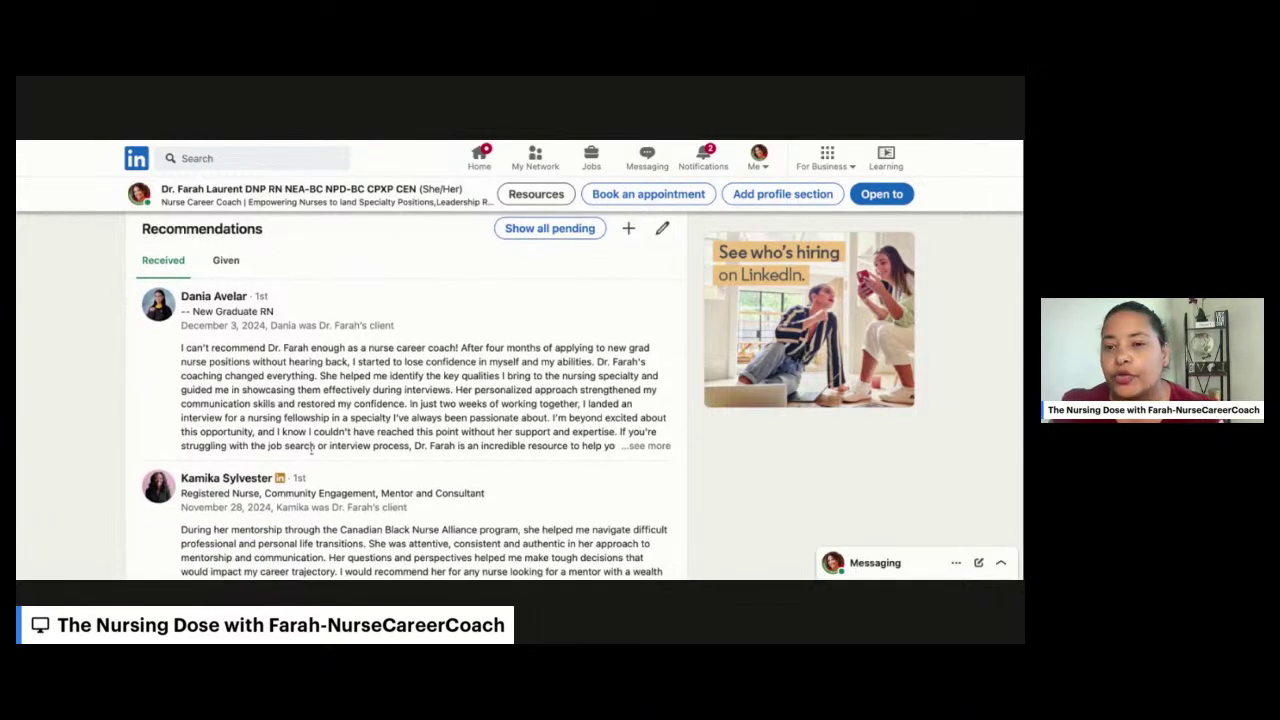
{"action": "scroll", "coordinate": [312, 449], "scroll_direction": "down", "scroll_amount": 1}
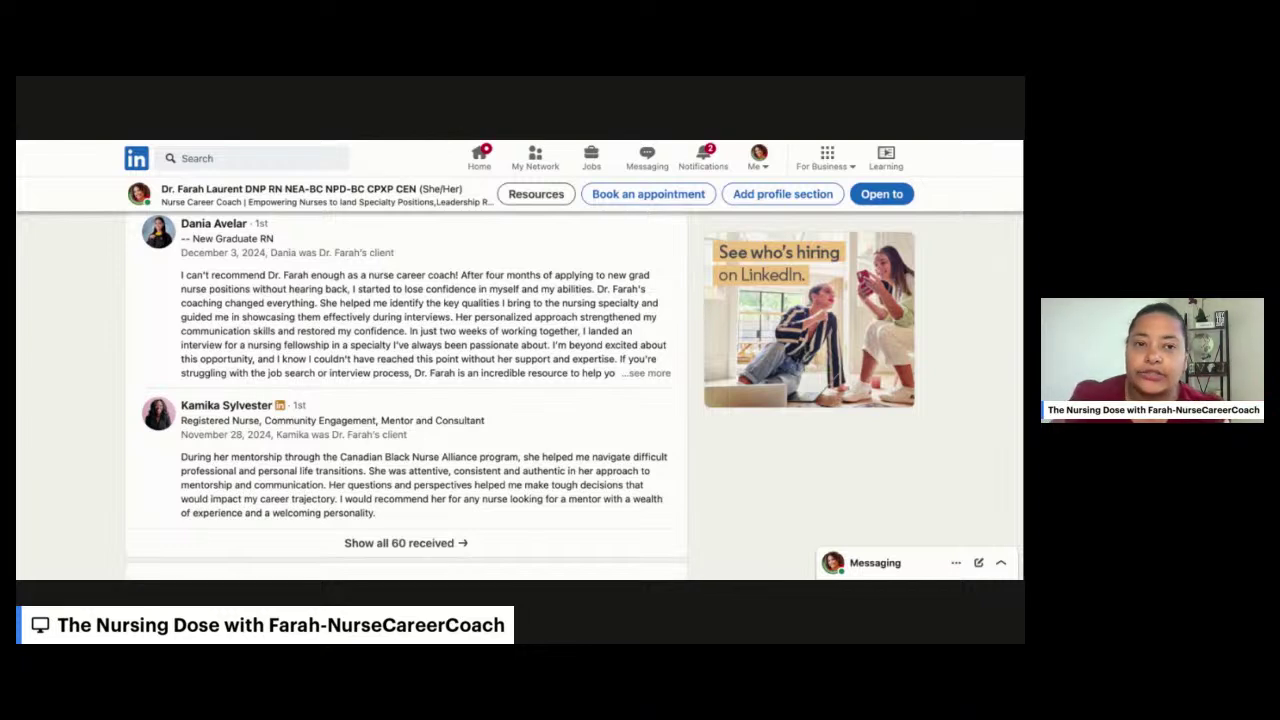
{"action": "scroll", "coordinate": [576, 395], "scroll_direction": "down", "scroll_amount": 1}
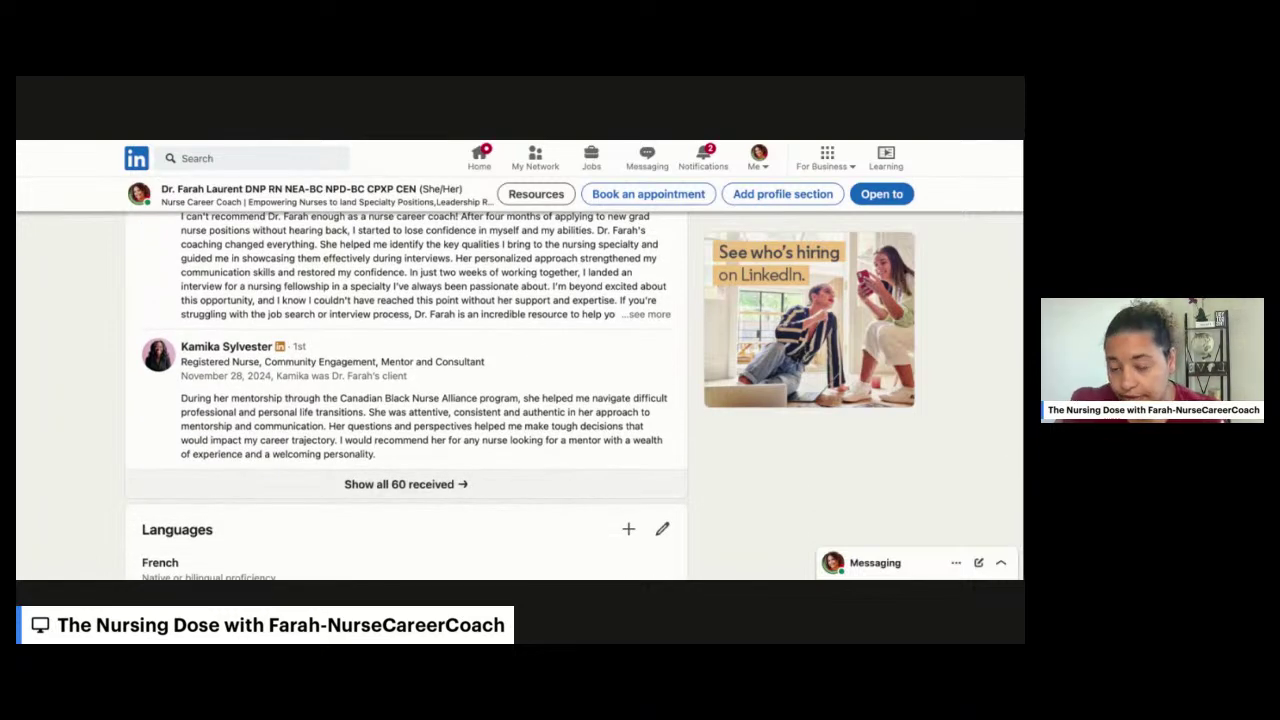
Step: Look over the Languages and Interests sections at the end of the profile, and return to the intro card
{"action": "scroll", "coordinate": [576, 395], "scroll_direction": "down", "scroll_amount": 2}
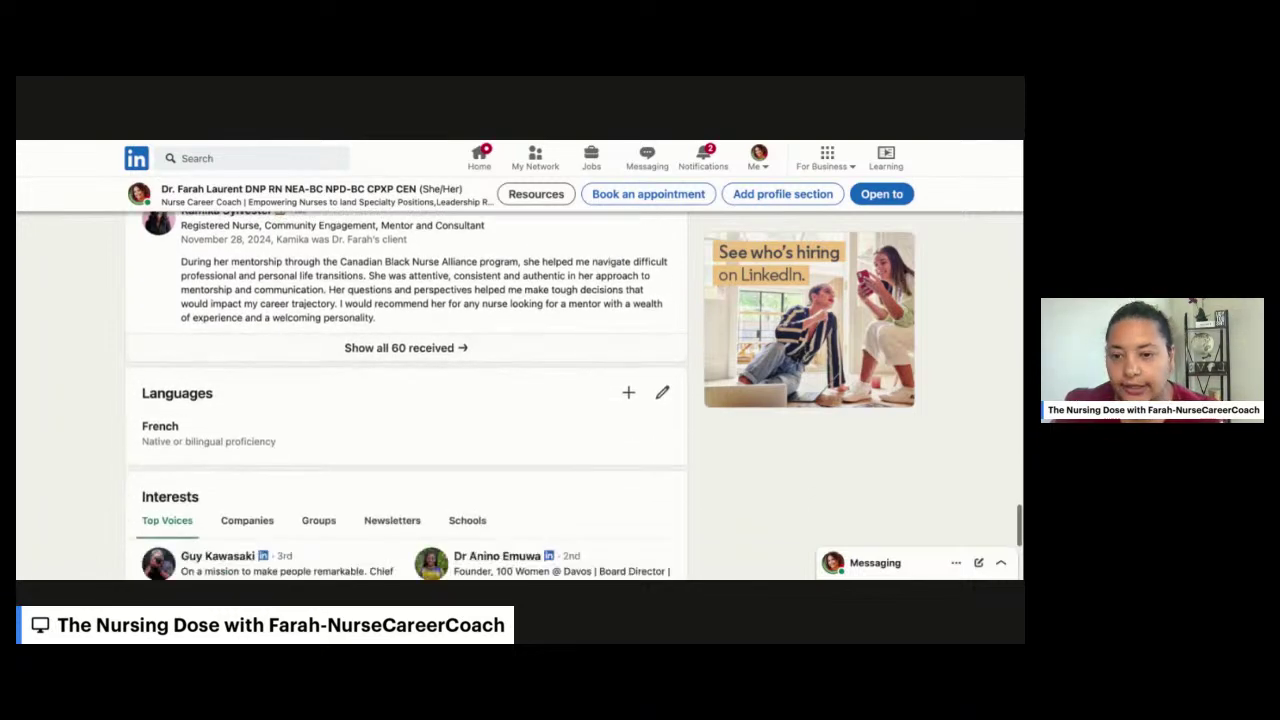
{"action": "scroll", "coordinate": [576, 395], "scroll_direction": "down", "scroll_amount": 5}
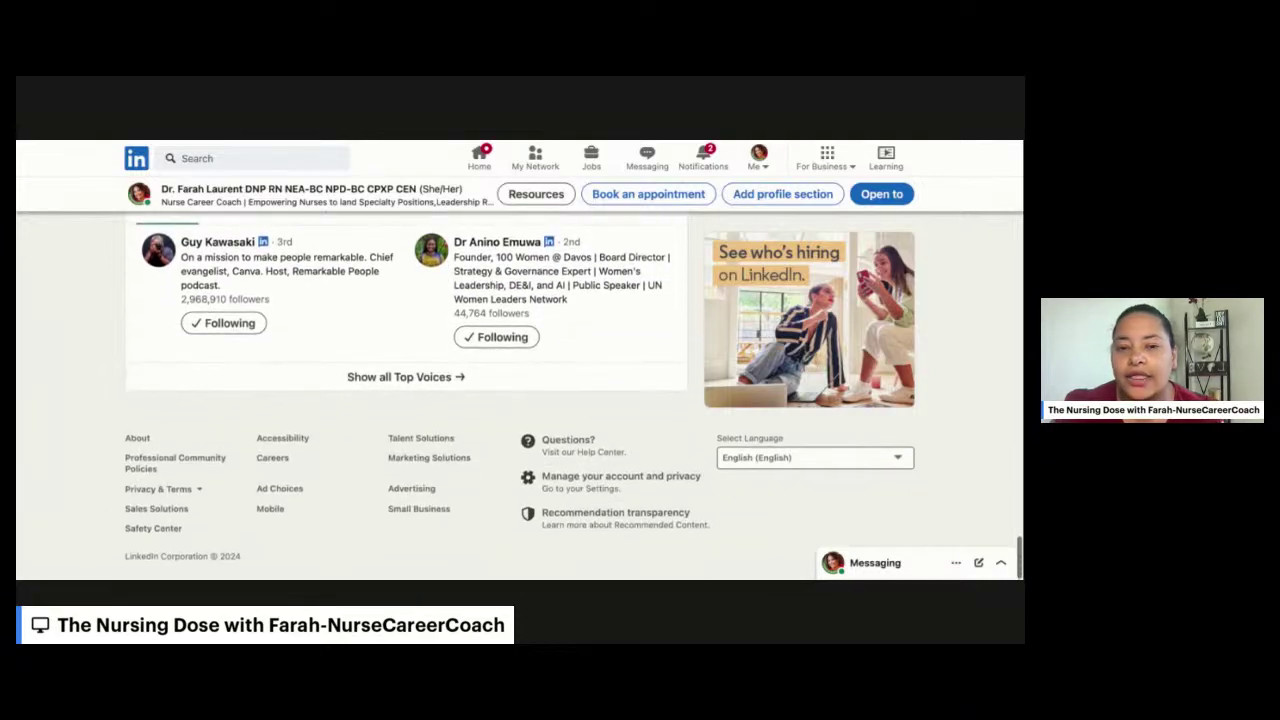
{"action": "scroll", "coordinate": [576, 395], "scroll_direction": "up", "scroll_amount": 10}
{"action": "scroll", "coordinate": [576, 395], "scroll_direction": "up", "scroll_amount": 10}
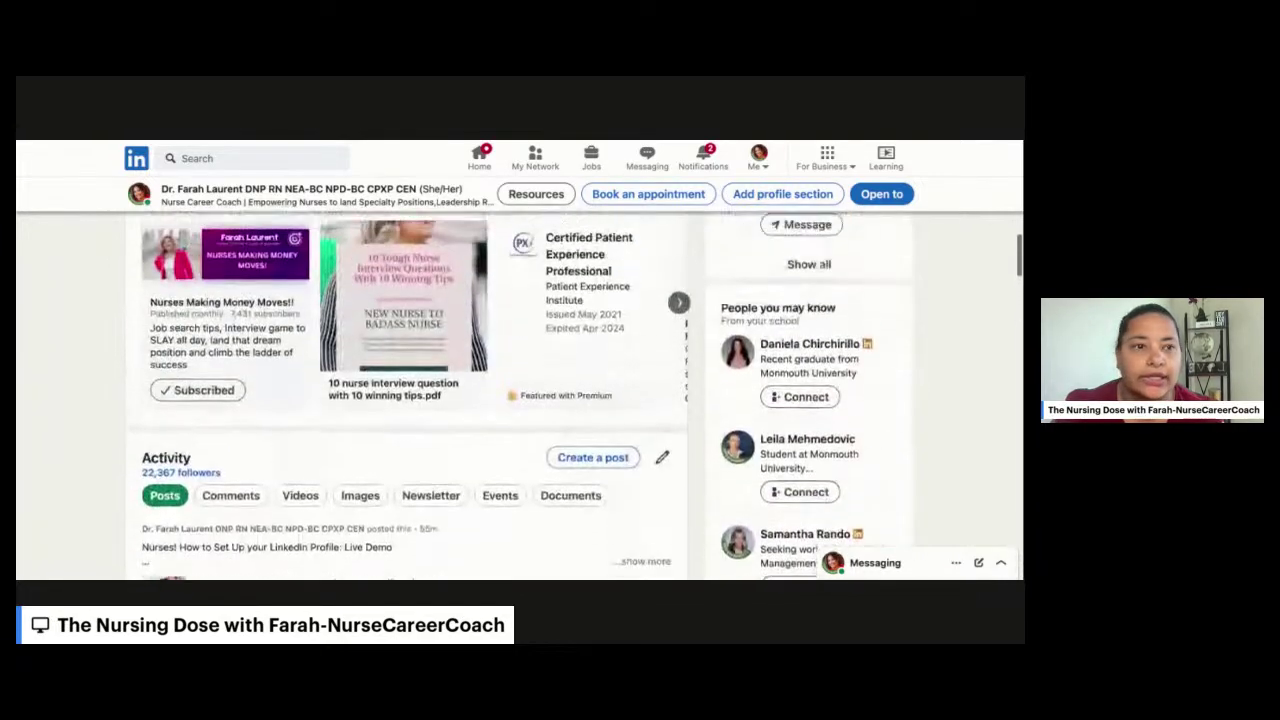
{"action": "scroll", "coordinate": [576, 395], "scroll_direction": "up", "scroll_amount": 3}
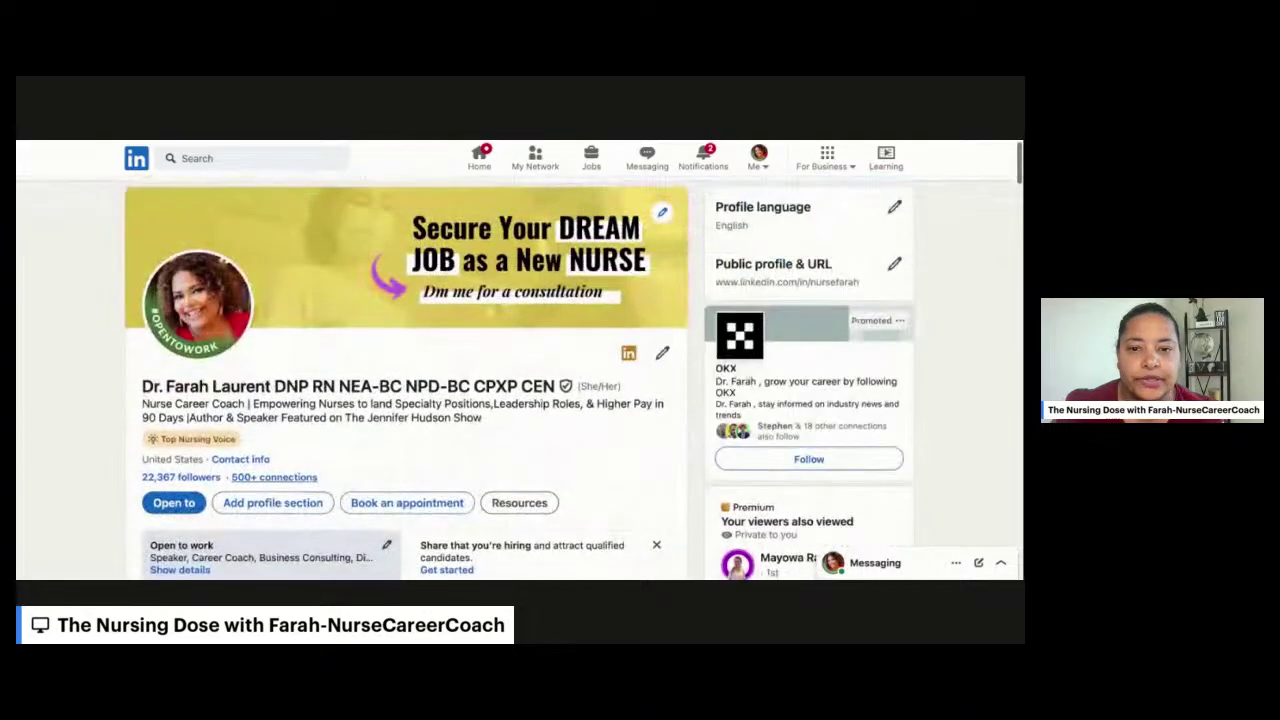
{"action": "scroll", "coordinate": [274, 477], "scroll_direction": "up", "scroll_amount": 1}
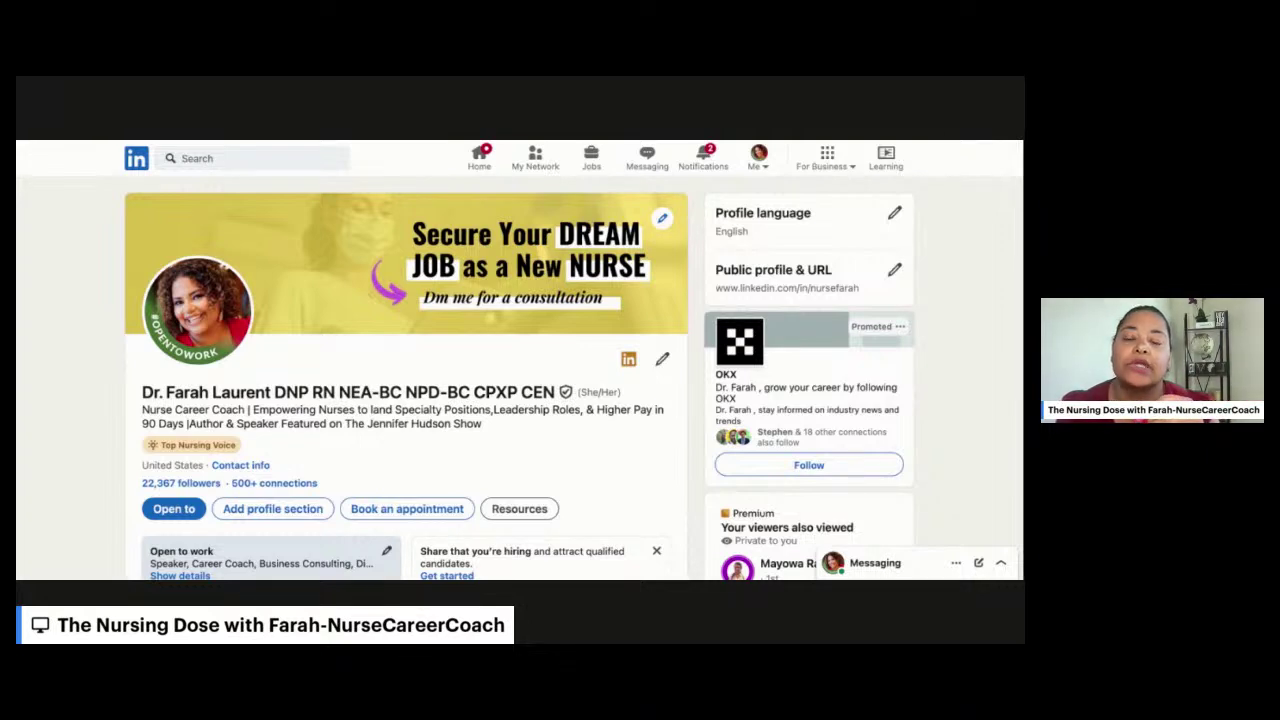
Step: Review the profile link, websites and email listed in the profile's contact info, and close it without editing
{"action": "scroll", "coordinate": [216, 455], "scroll_direction": "down", "scroll_amount": 2}
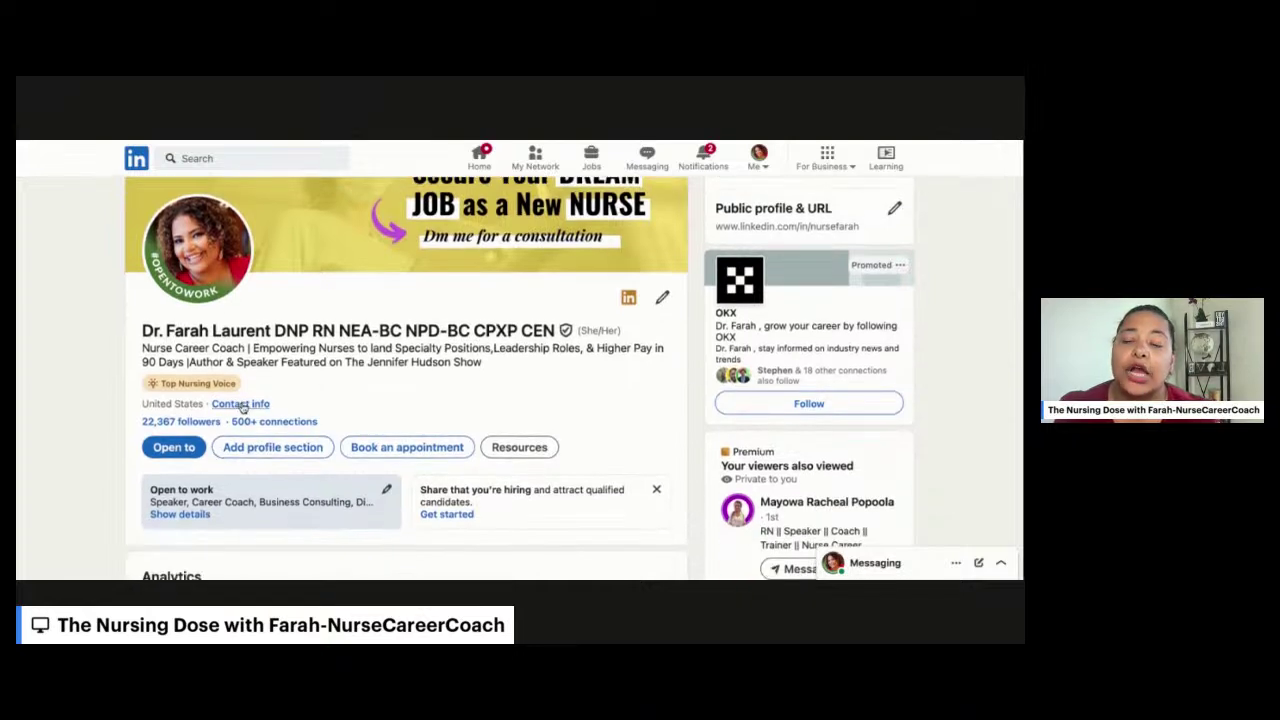
{"action": "left_click", "coordinate": [241, 404]}
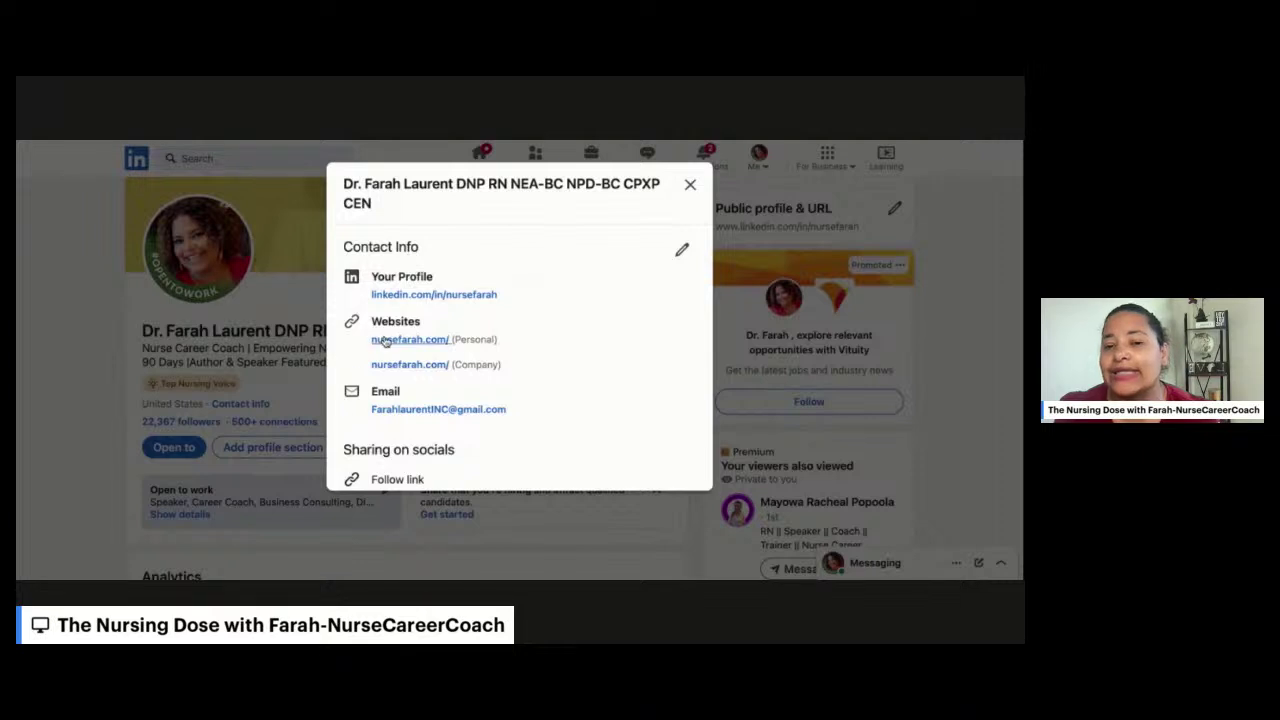
{"action": "scroll", "coordinate": [385, 342], "scroll_direction": "down", "scroll_amount": 1}
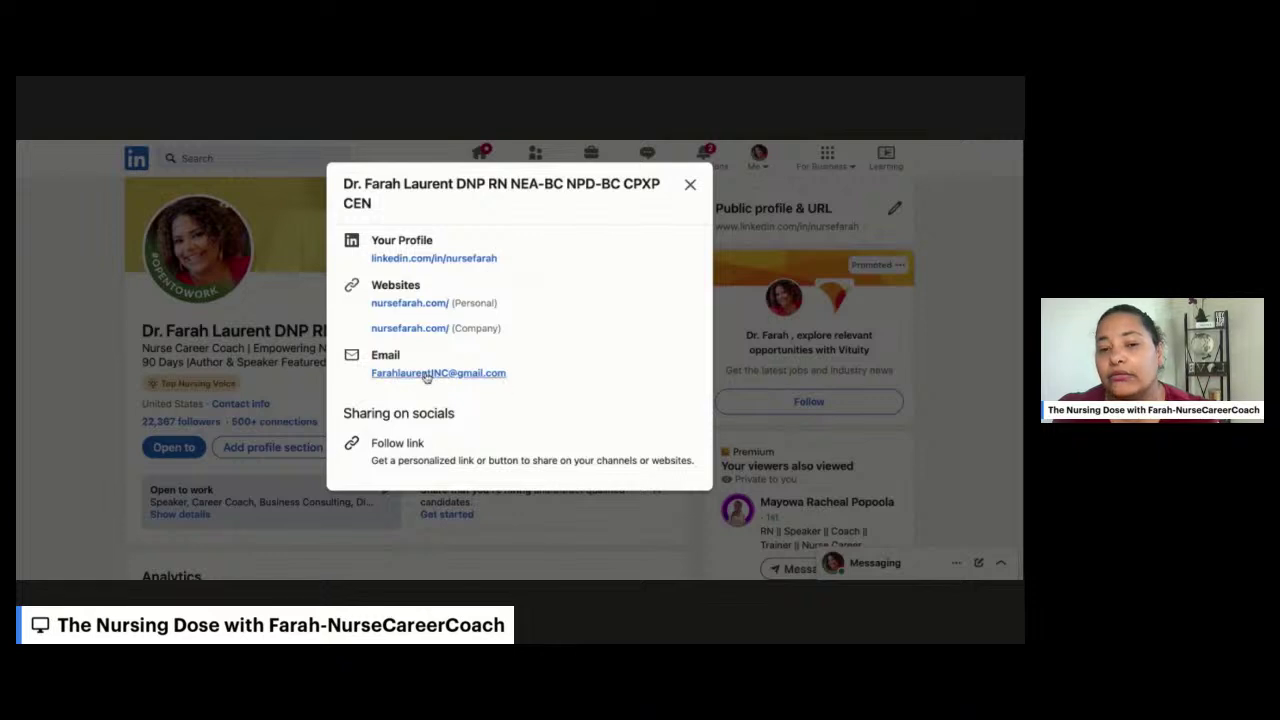
{"action": "left_click", "coordinate": [690, 186]}
Step: Switch from the profile to the account's Settings & Privacy and show the Visibility settings
{"action": "scroll", "coordinate": [589, 398], "scroll_direction": "down", "scroll_amount": 1}
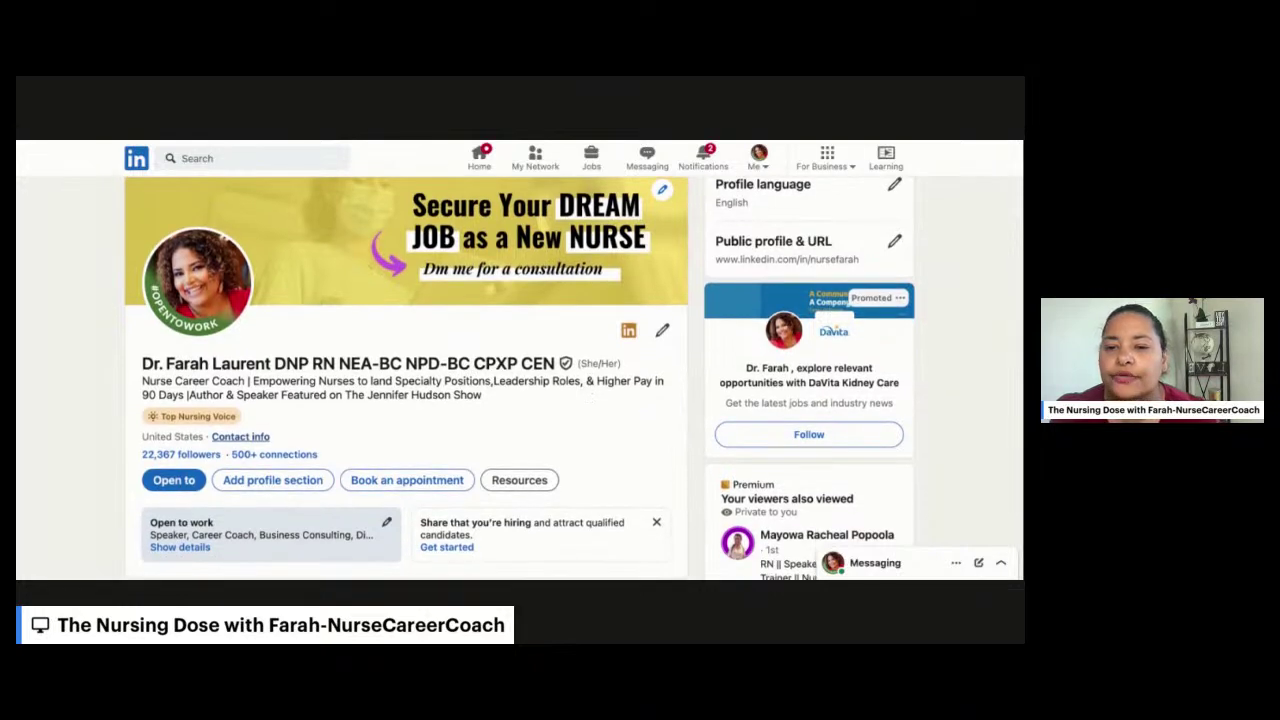
{"action": "scroll", "coordinate": [520, 380], "scroll_direction": "down", "scroll_amount": 2}
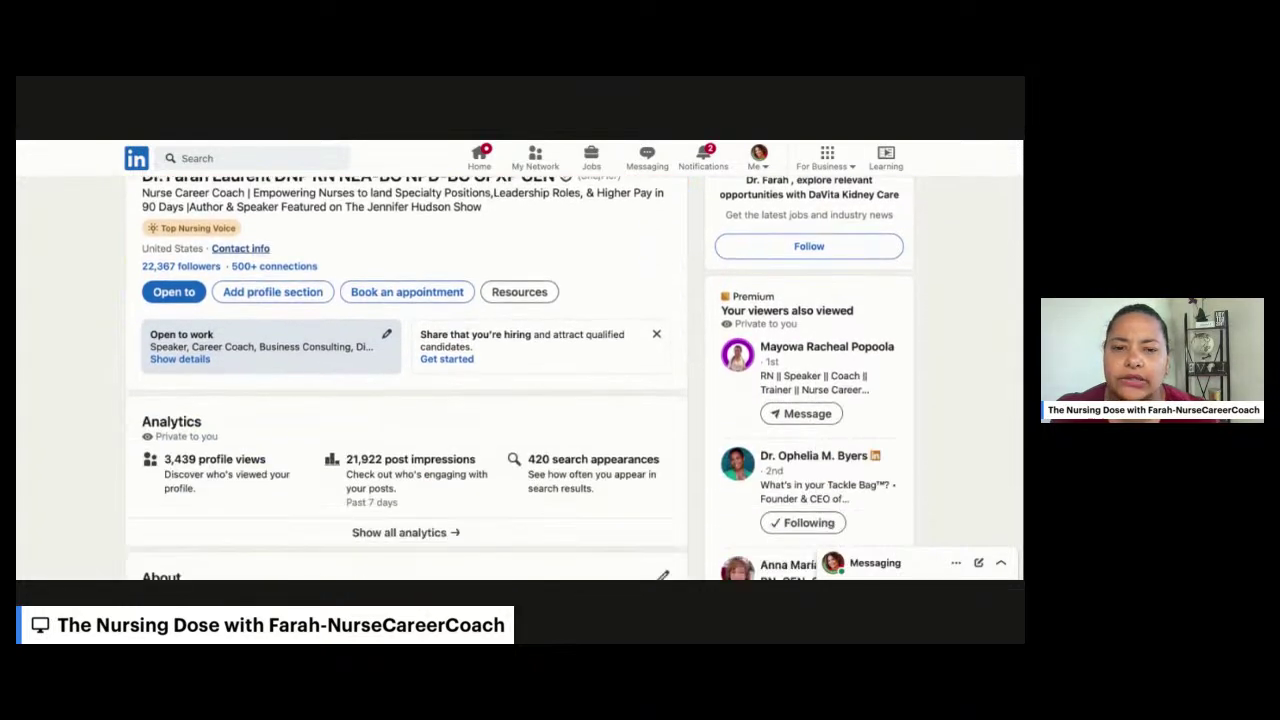
{"action": "scroll", "coordinate": [520, 380], "scroll_direction": "down", "scroll_amount": 1}
{"action": "scroll", "coordinate": [520, 380], "scroll_direction": "up", "scroll_amount": 4}
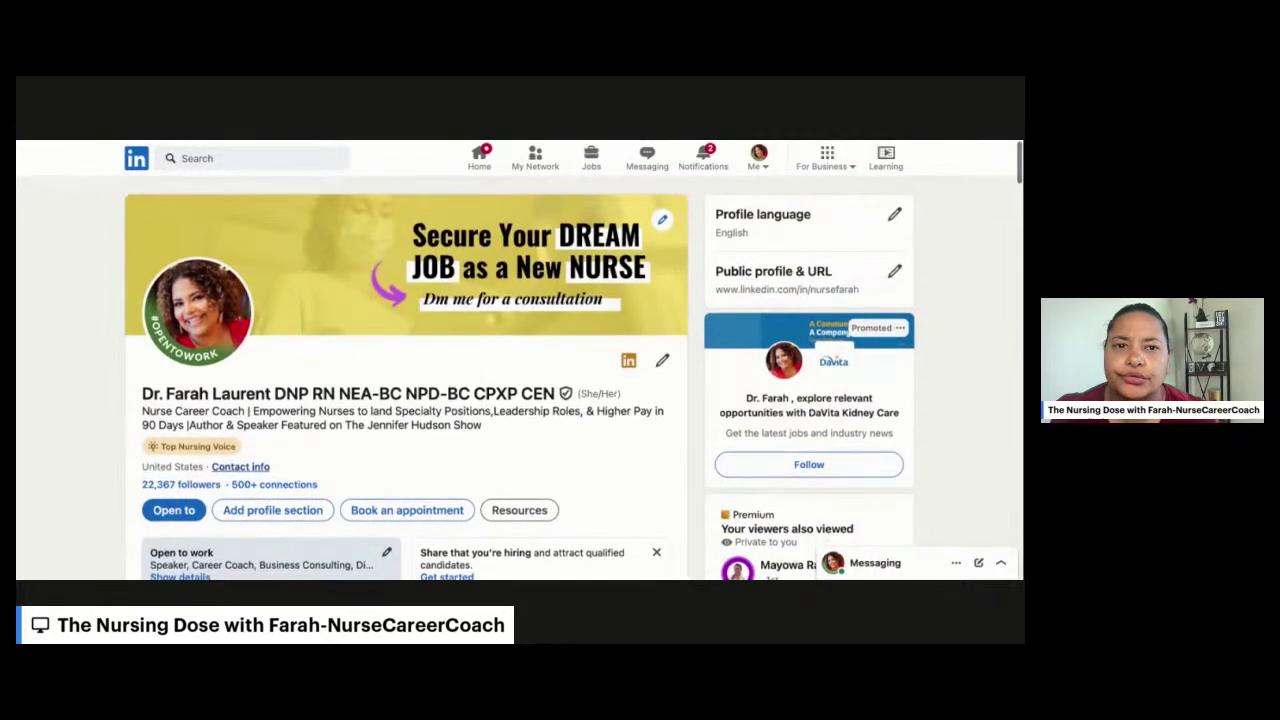
{"action": "left_click", "coordinate": [766, 170]}
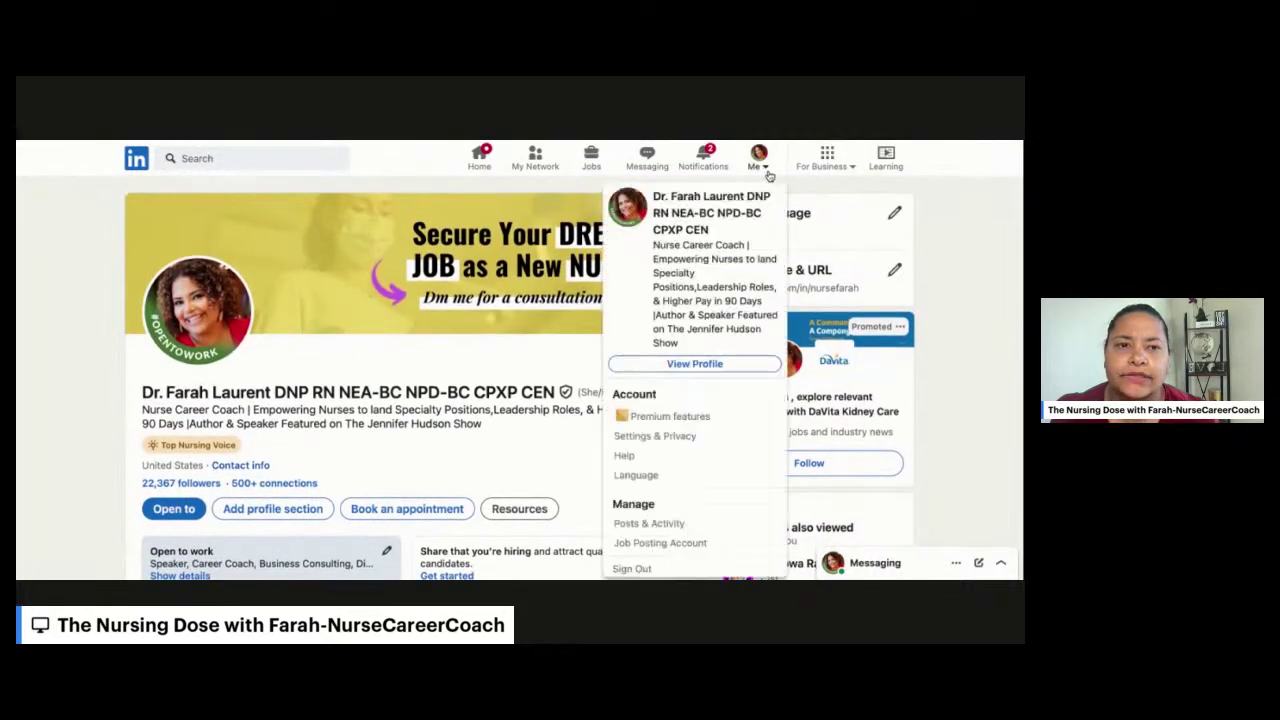
{"action": "scroll", "coordinate": [665, 451], "scroll_direction": "down", "scroll_amount": 1}
{"action": "left_click", "coordinate": [665, 434]}
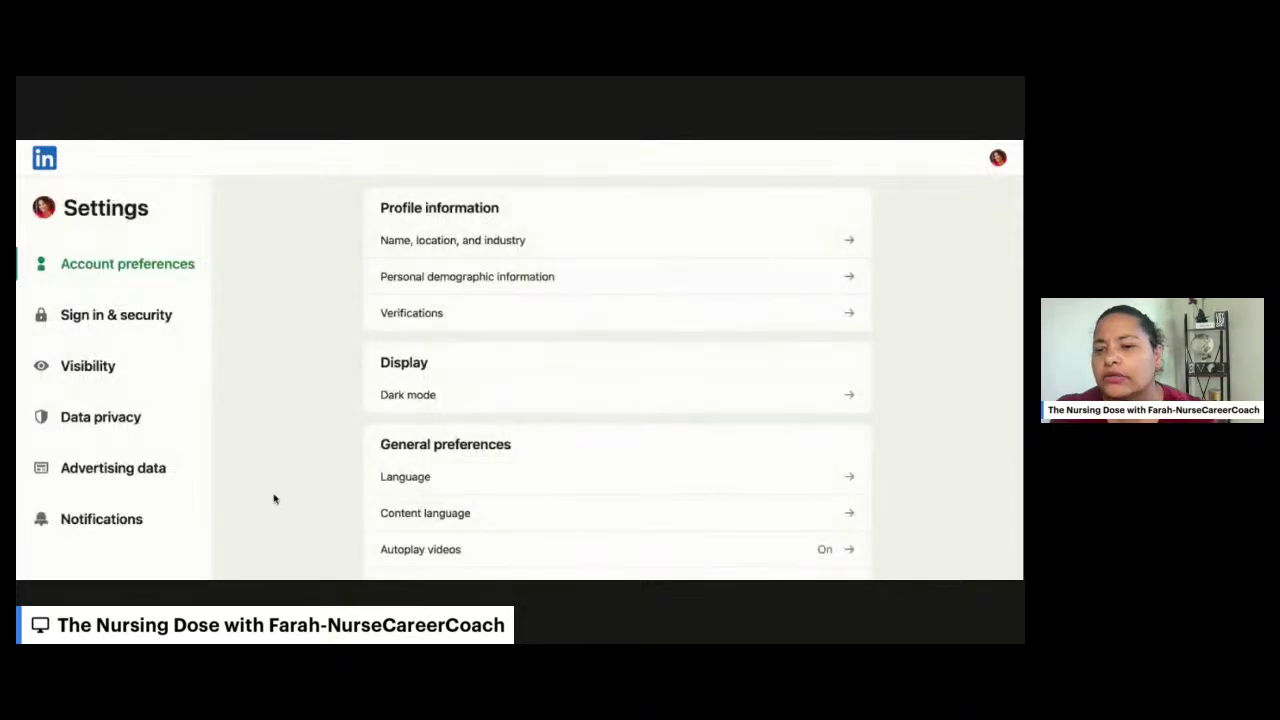
{"action": "scroll", "coordinate": [137, 513], "scroll_direction": "down", "scroll_amount": 2}
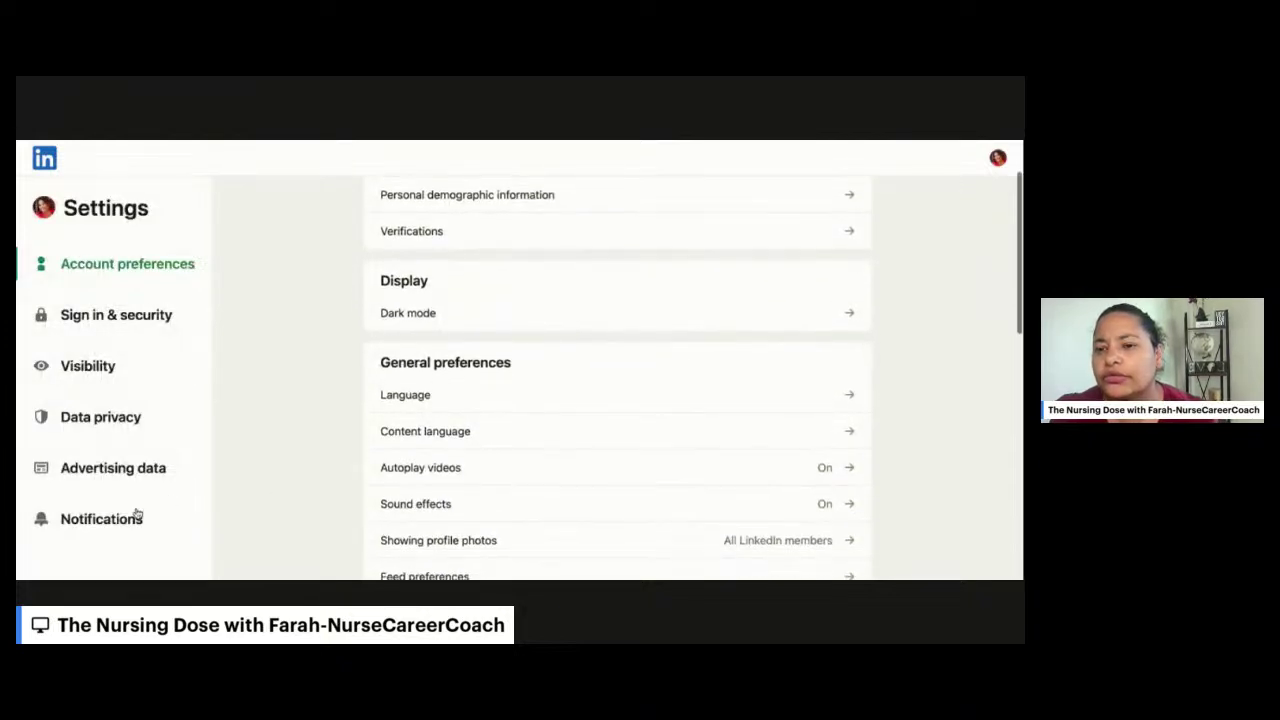
{"action": "left_click", "coordinate": [106, 378]}
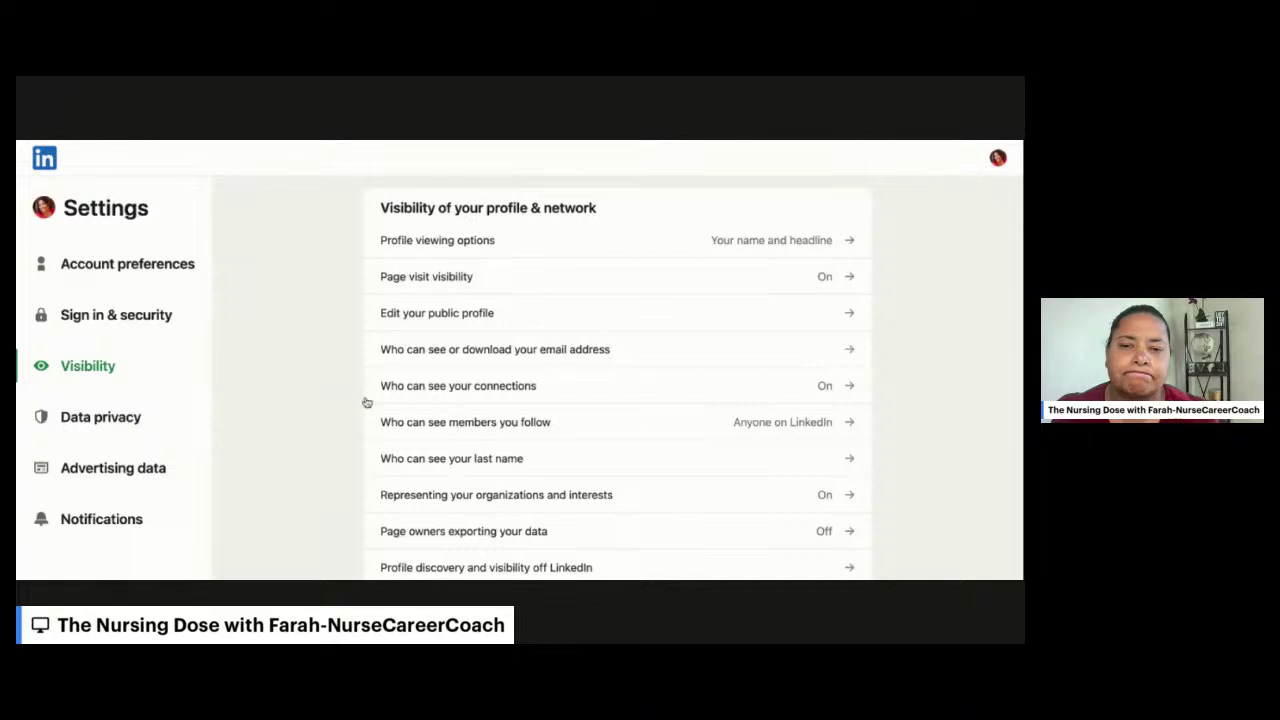
Step: Read through the visibility options for the profile, network and LinkedIn activity without changing them
{"action": "scroll", "coordinate": [366, 401], "scroll_direction": "down", "scroll_amount": 2}
{"action": "scroll", "coordinate": [366, 401], "scroll_direction": "up", "scroll_amount": 2}
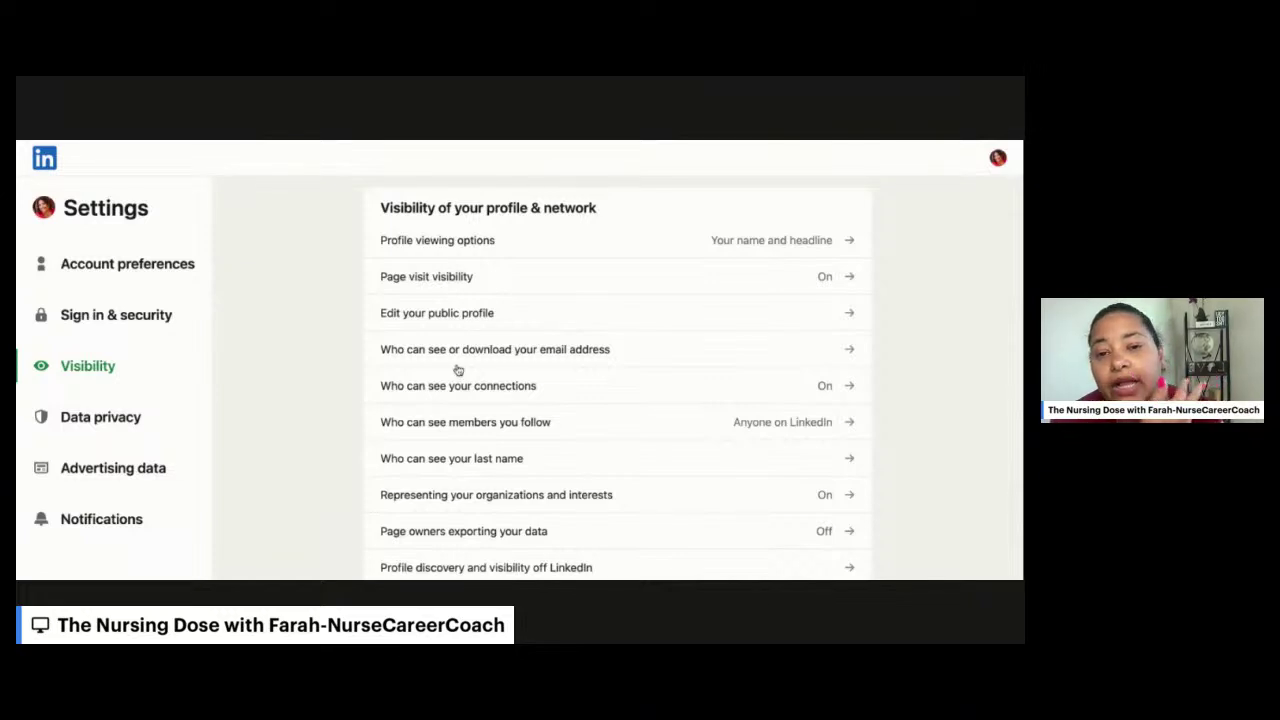
{"action": "scroll", "coordinate": [520, 327], "scroll_direction": "down", "scroll_amount": 1}
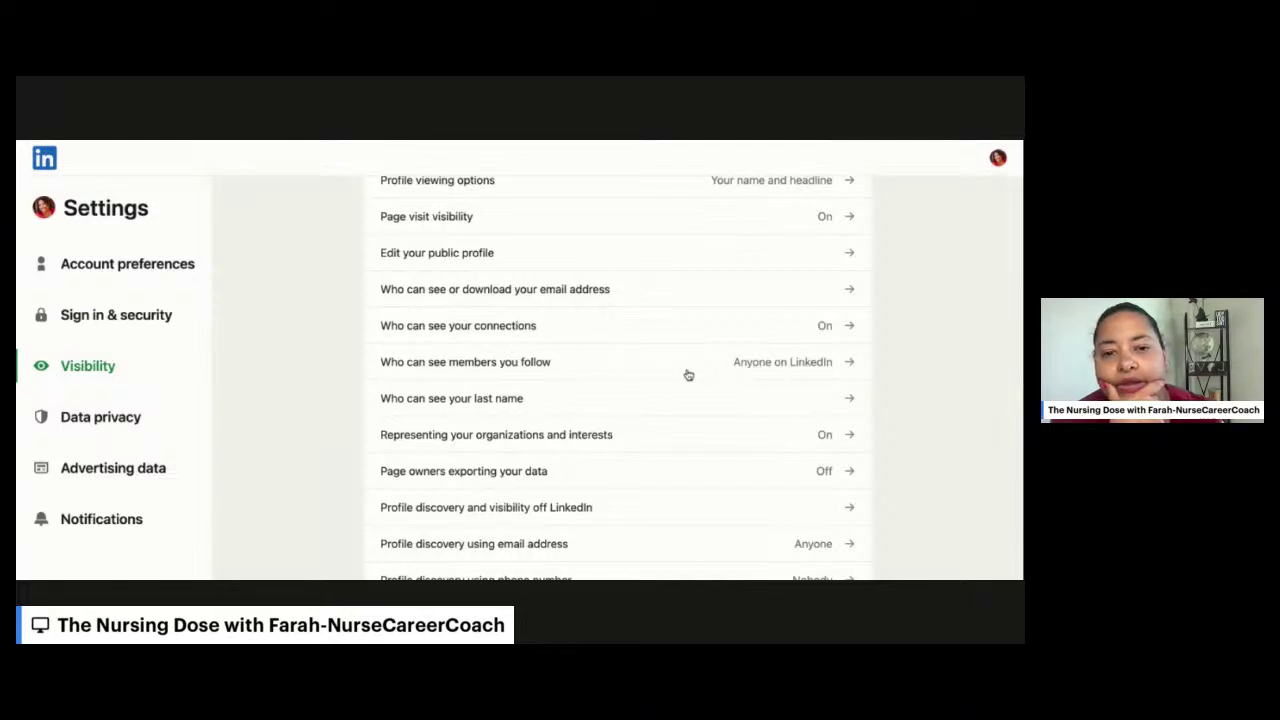
{"action": "scroll", "coordinate": [688, 375], "scroll_direction": "down", "scroll_amount": 6}
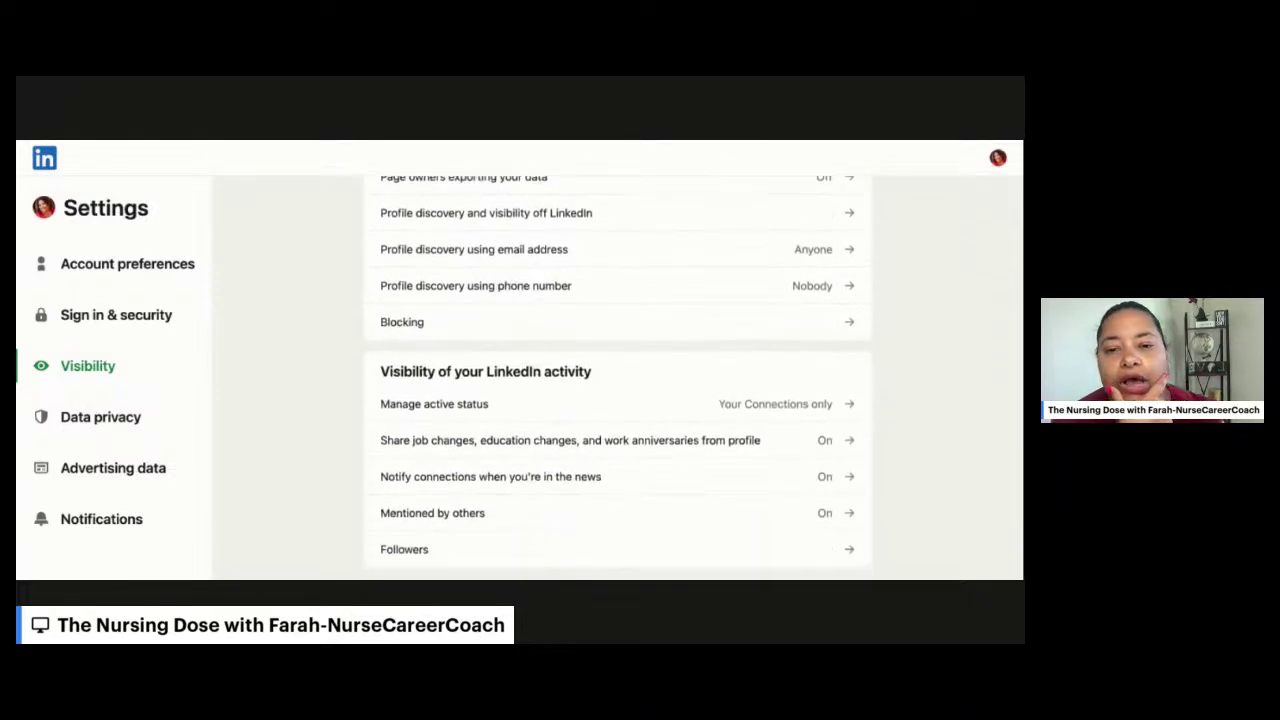
{"action": "scroll", "coordinate": [618, 375], "scroll_direction": "down", "scroll_amount": 2}
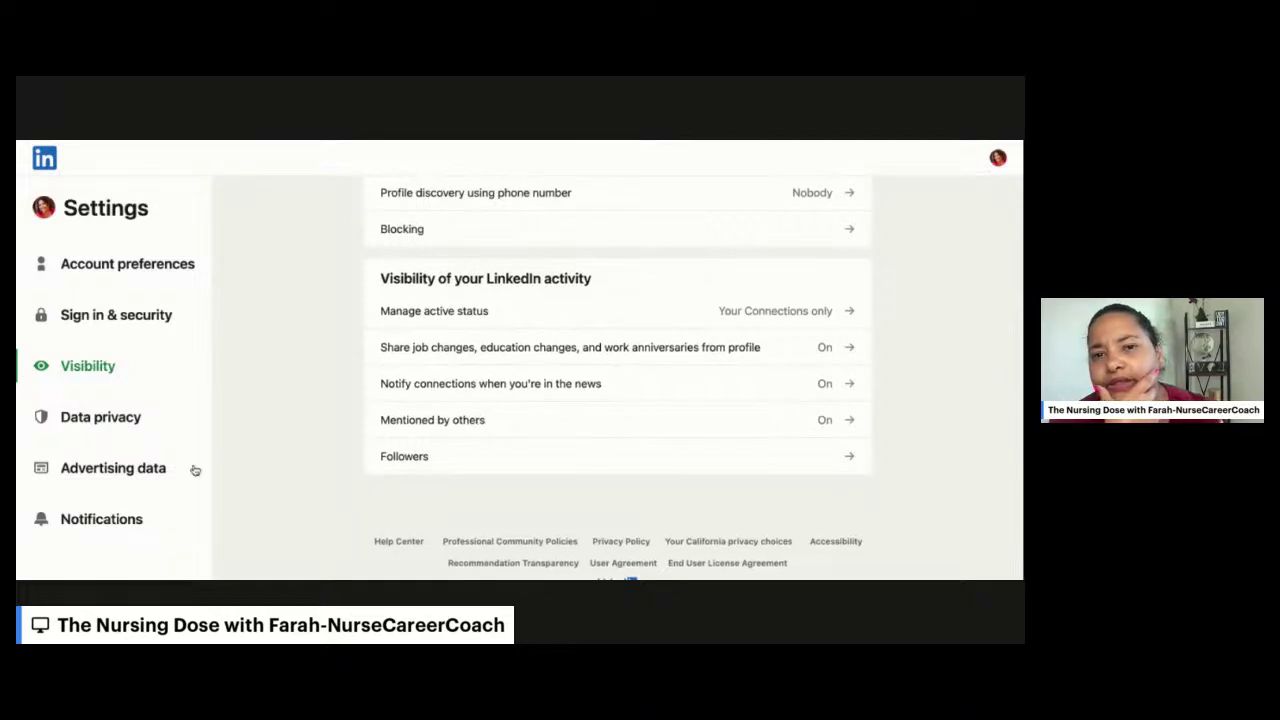
{"action": "scroll", "coordinate": [195, 470], "scroll_direction": "down", "scroll_amount": 1}
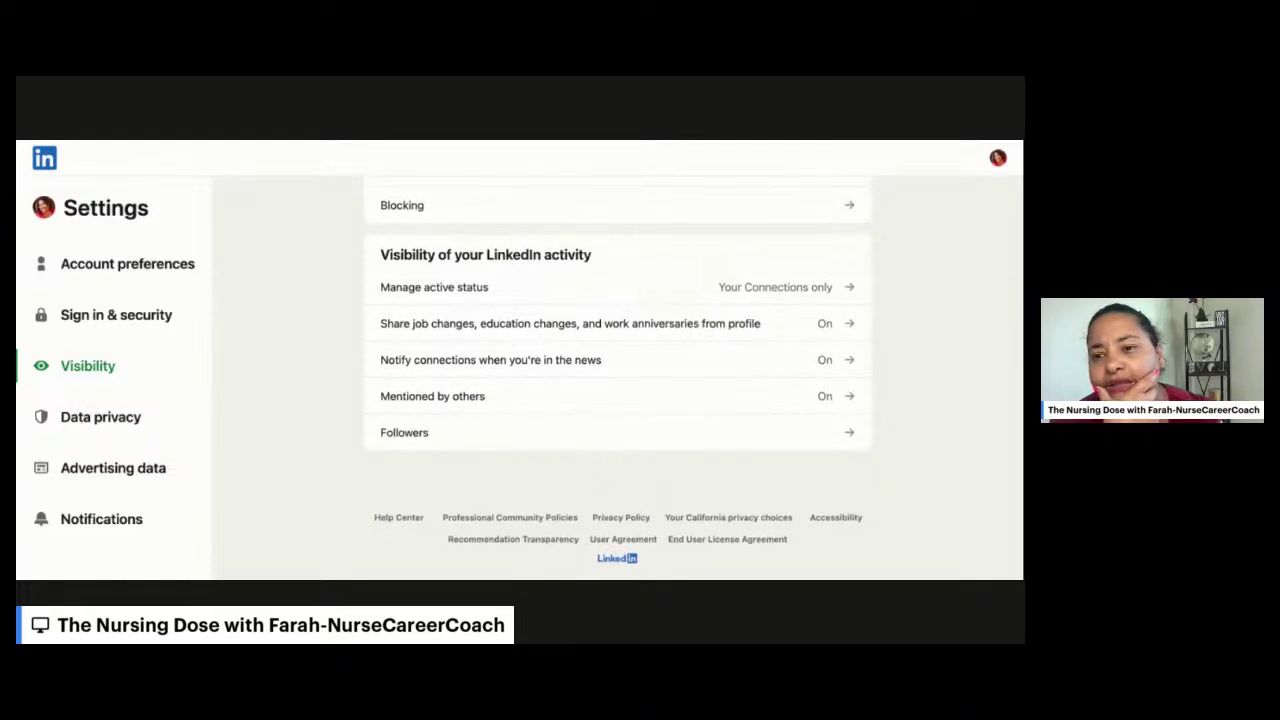
Step: Look through the Data privacy, Sign in & security and Account preferences settings without changing any of them
{"action": "left_click", "coordinate": [124, 427]}
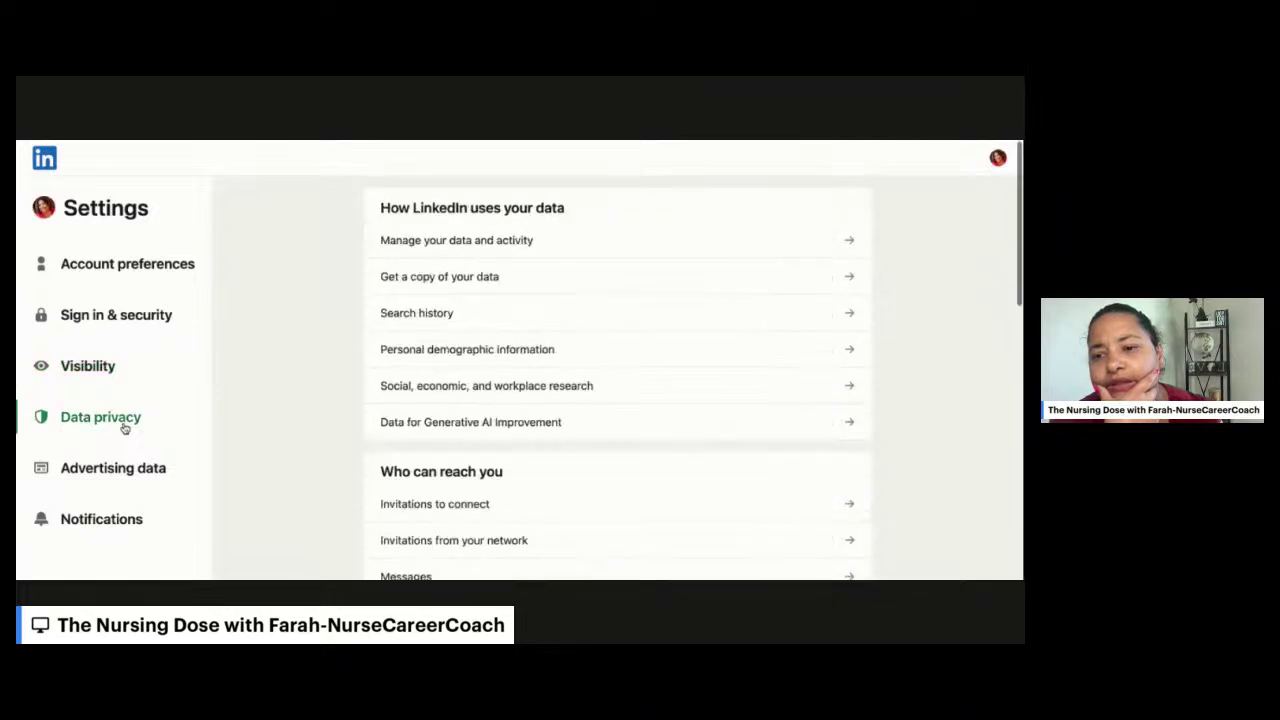
{"action": "left_click", "coordinate": [125, 331]}
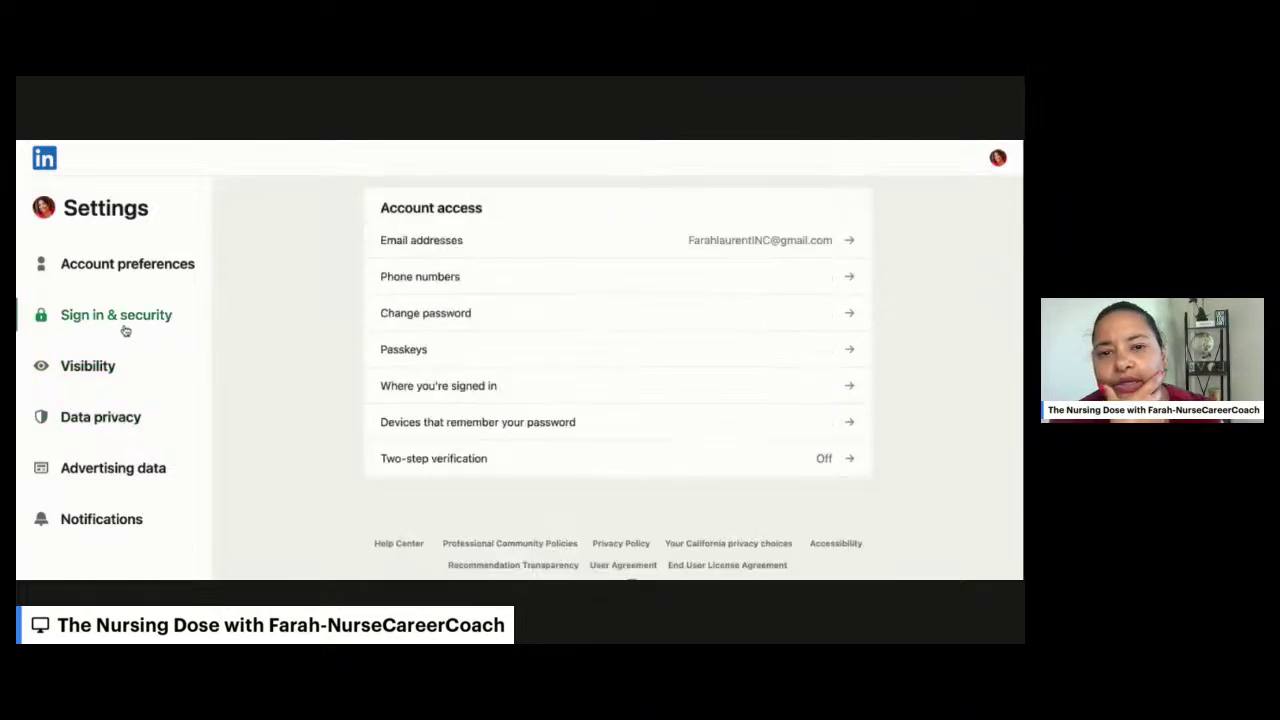
{"action": "left_click", "coordinate": [141, 278]}
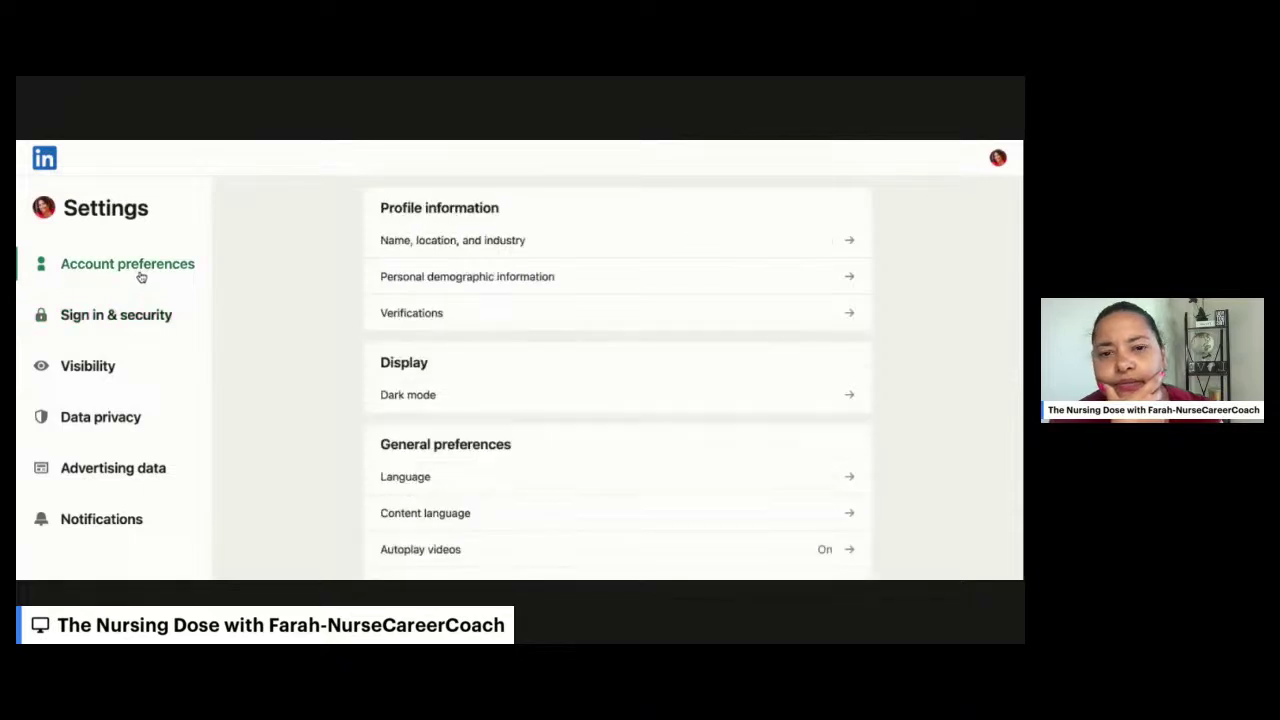
{"action": "scroll", "coordinate": [428, 377], "scroll_direction": "down", "scroll_amount": 3}
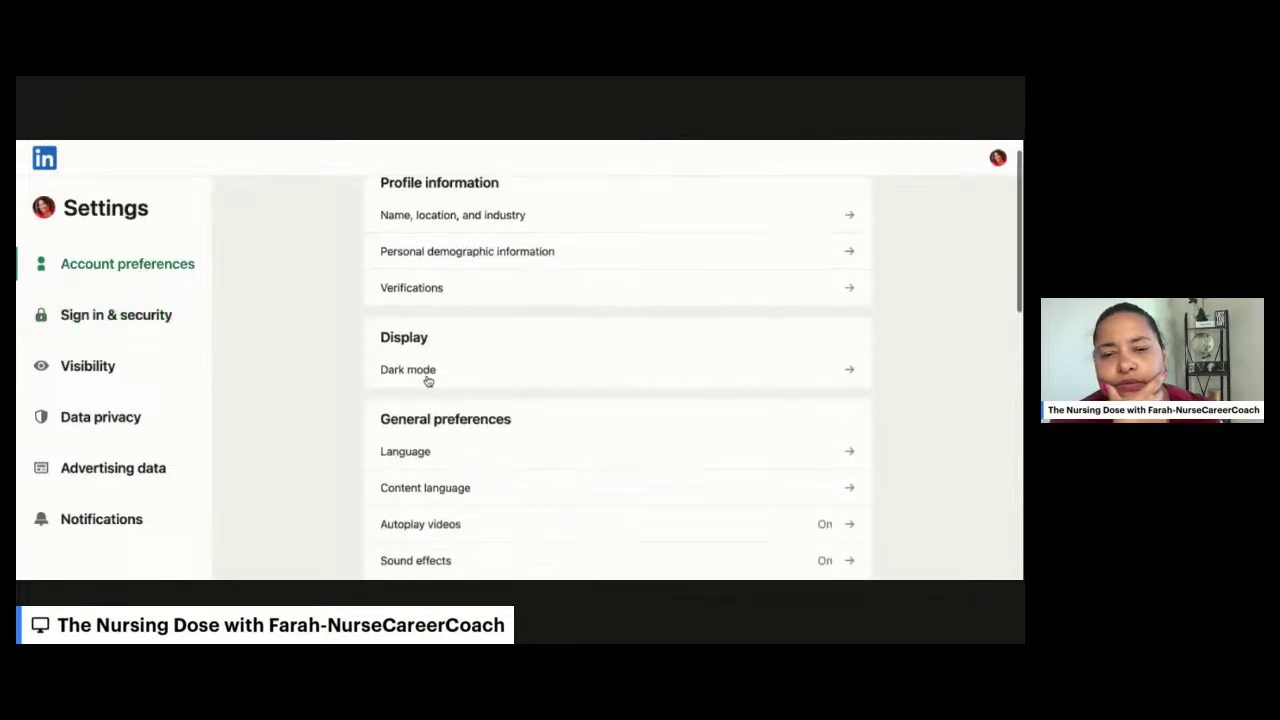
{"action": "scroll", "coordinate": [617, 378], "scroll_direction": "down", "scroll_amount": 5}
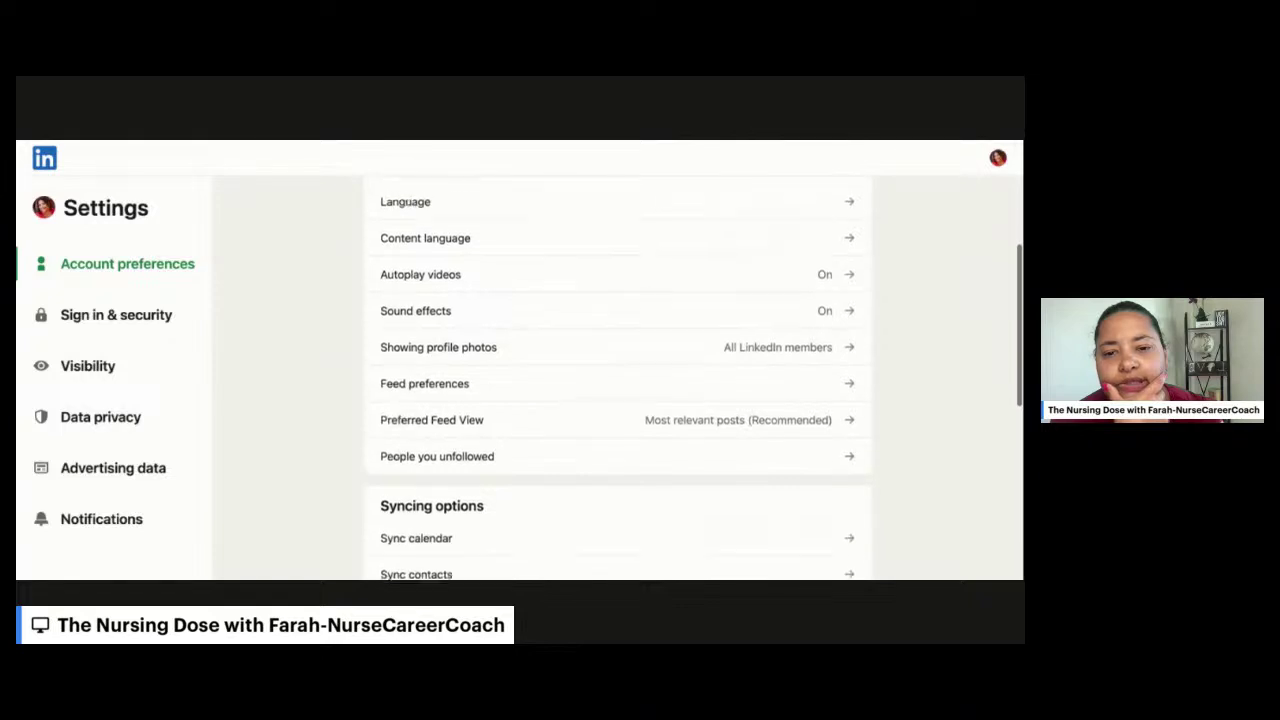
{"action": "scroll", "coordinate": [617, 378], "scroll_direction": "down", "scroll_amount": 3}
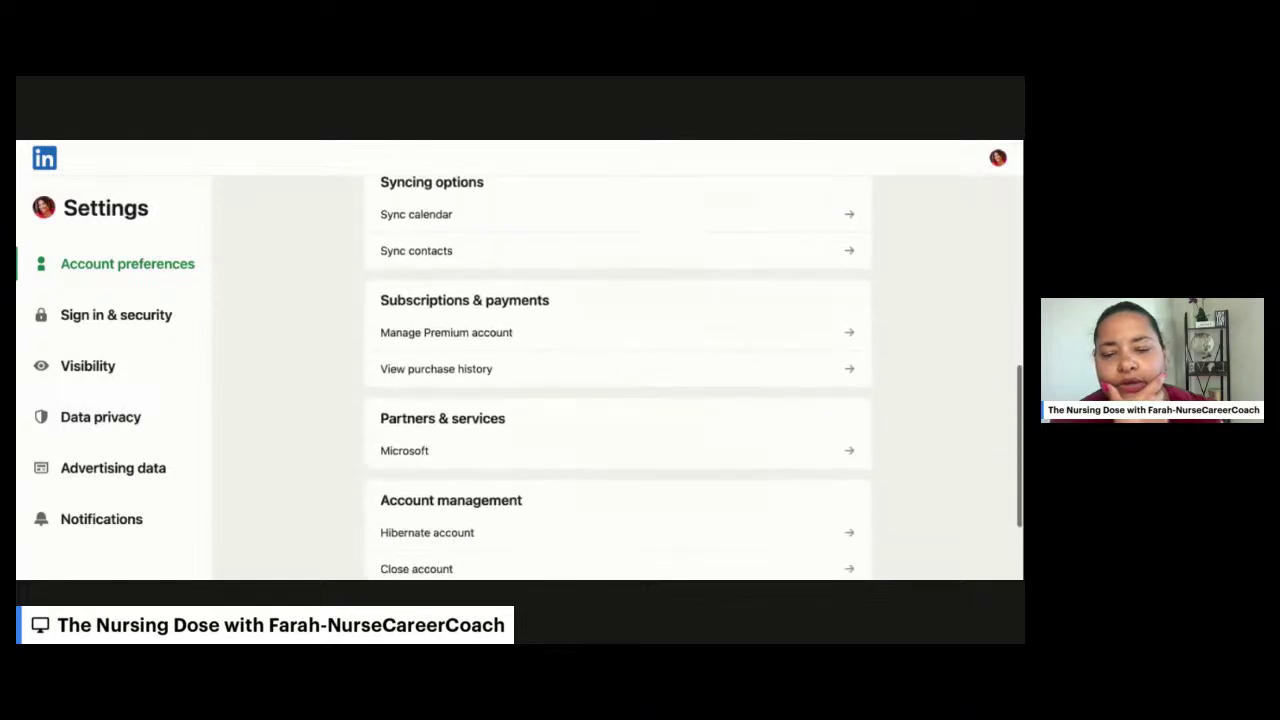
{"action": "scroll", "coordinate": [617, 378], "scroll_direction": "up", "scroll_amount": 8}
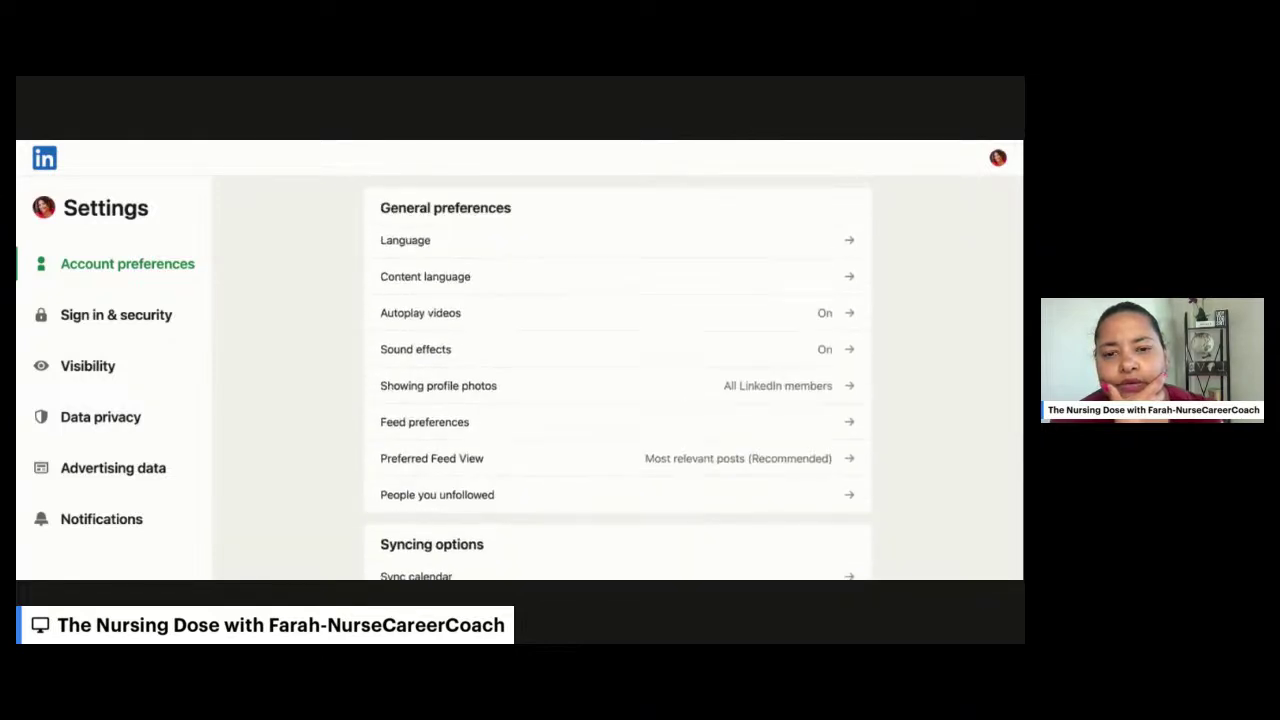
{"action": "scroll", "coordinate": [617, 378], "scroll_direction": "up", "scroll_amount": 2}
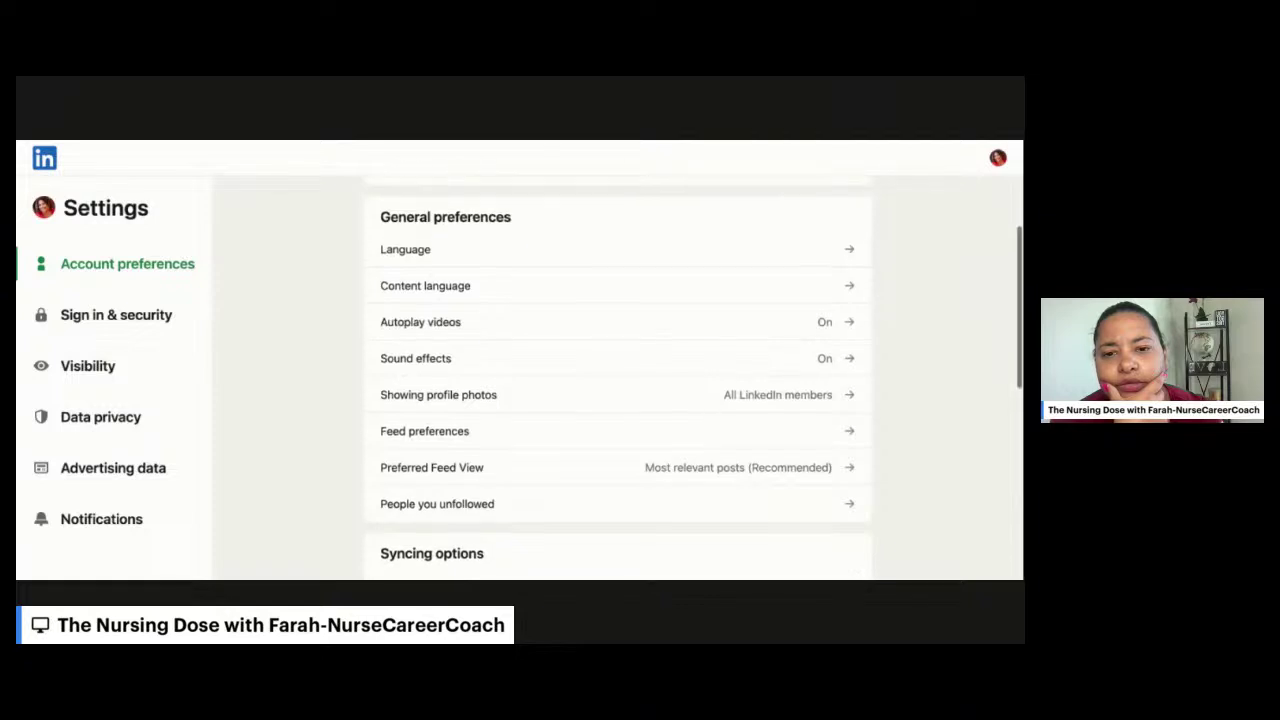
{"action": "scroll", "coordinate": [427, 330], "scroll_direction": "up", "scroll_amount": 2}
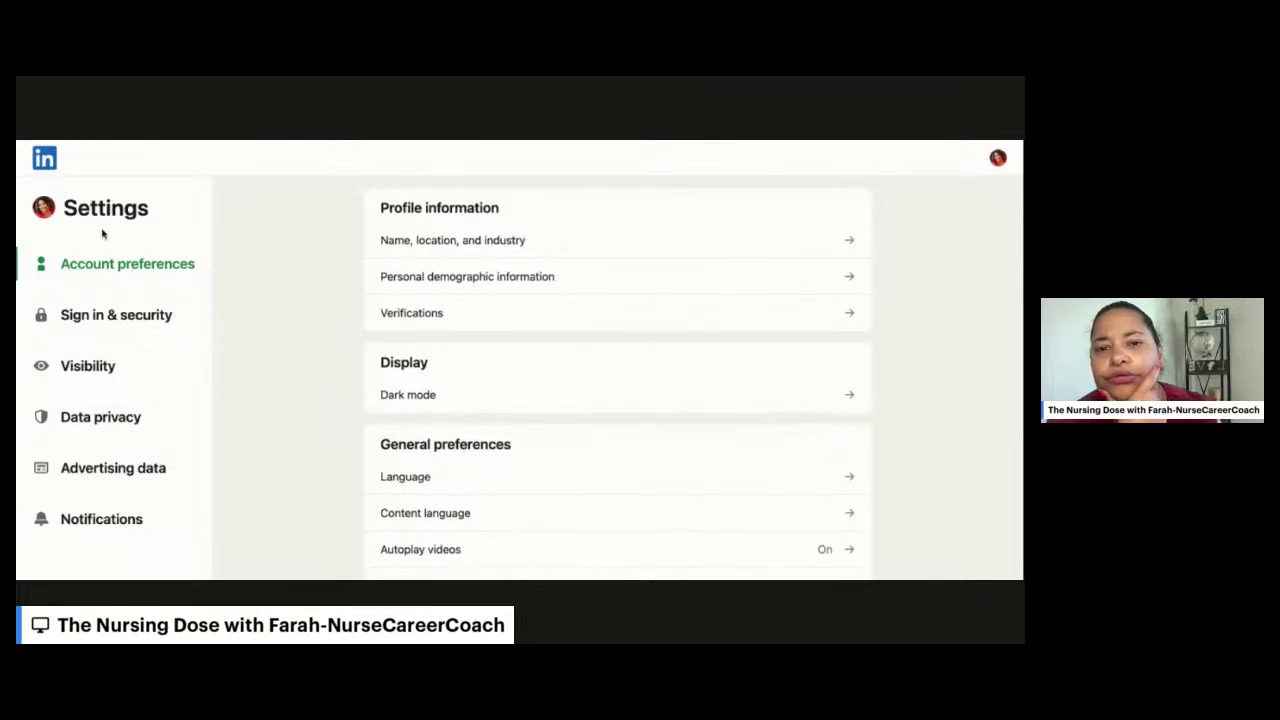
Step: Return from the account settings to the own profile and close the open message conversation
{"action": "left_click", "coordinate": [998, 159]}
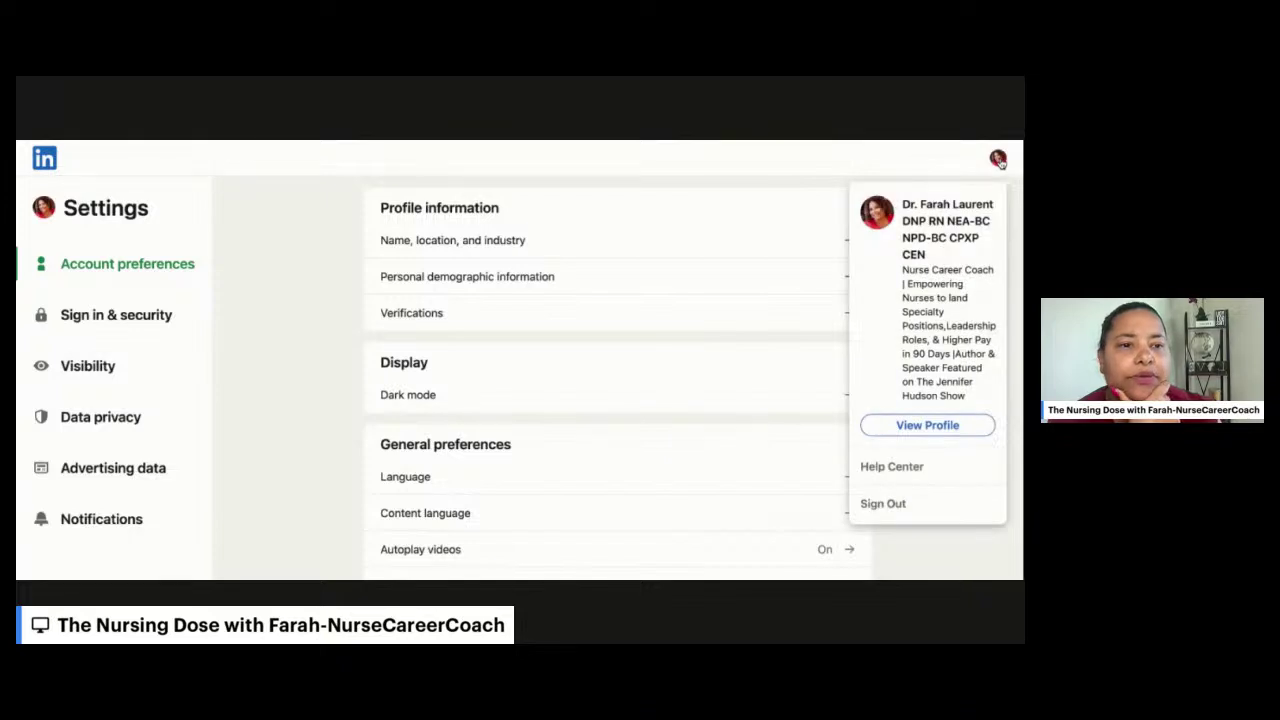
{"action": "left_click", "coordinate": [879, 437]}
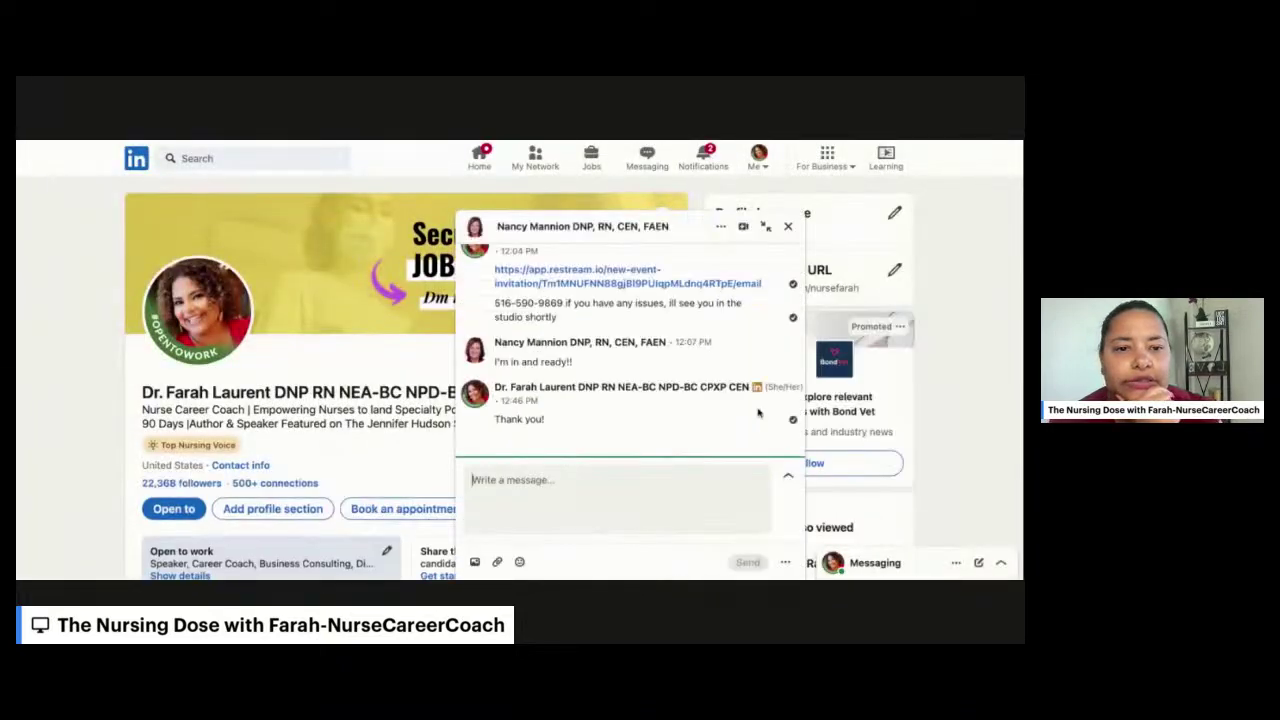
{"action": "left_click", "coordinate": [789, 227]}
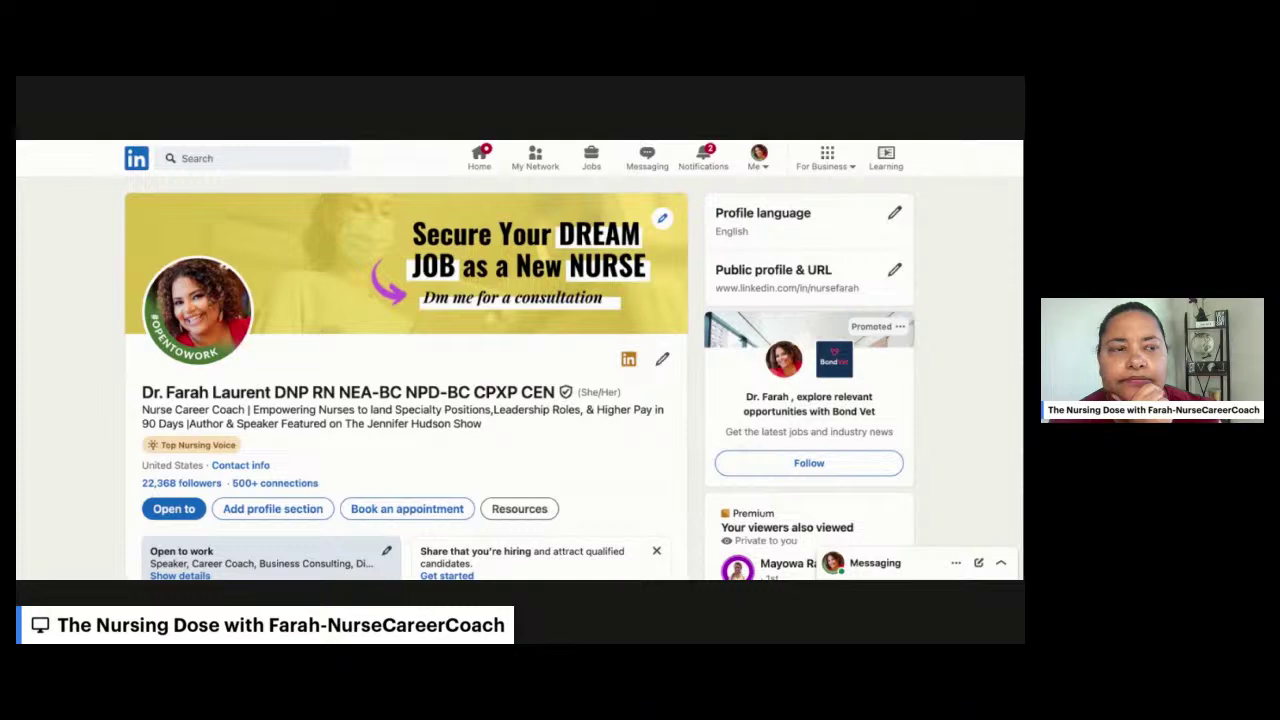
Step: Look over the profile again from the intro card and Analytics through About, Services and Featured to the Activity posts
{"action": "scroll", "coordinate": [520, 380], "scroll_direction": "down", "scroll_amount": 2}
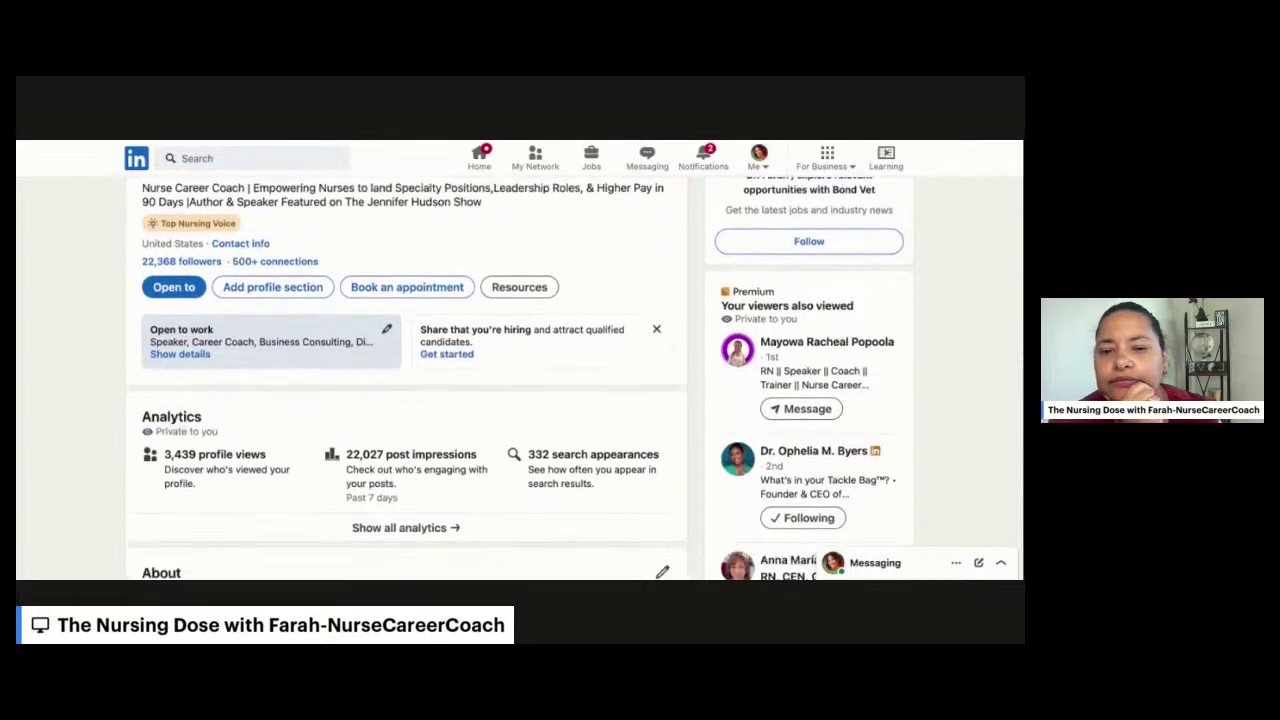
{"action": "scroll", "coordinate": [310, 458], "scroll_direction": "up", "scroll_amount": 2}
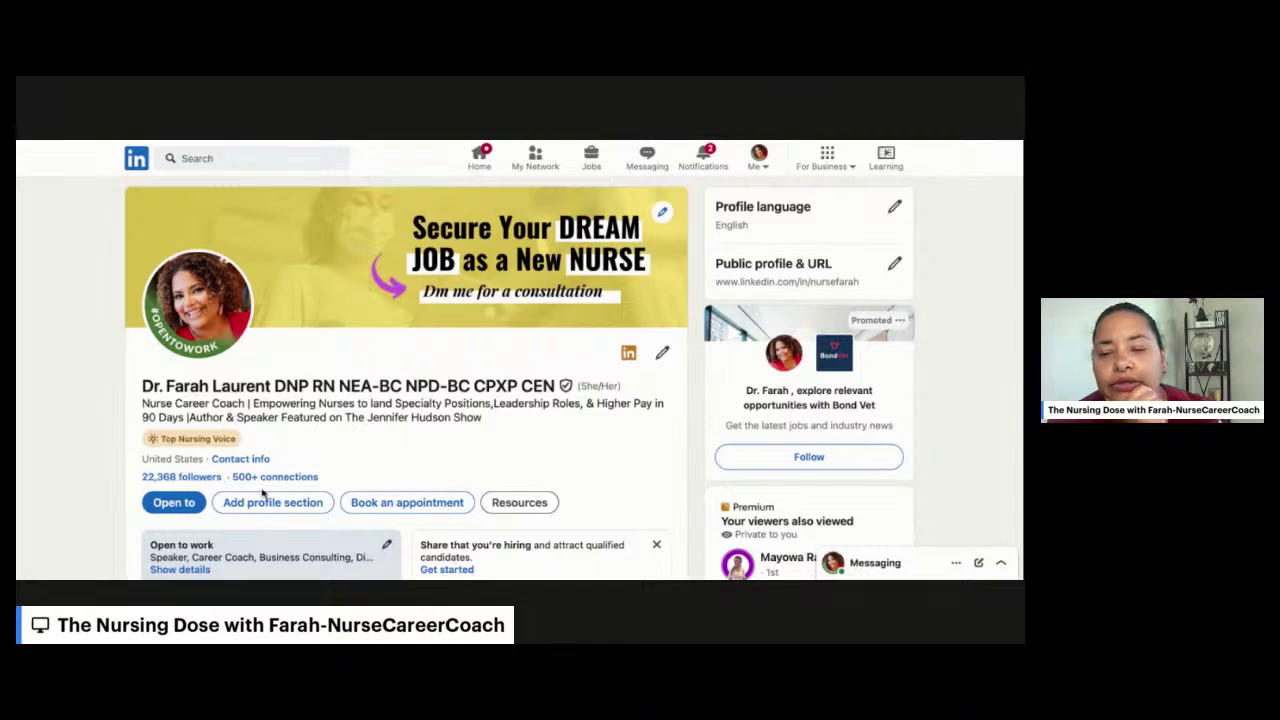
{"action": "scroll", "coordinate": [405, 360], "scroll_direction": "down", "scroll_amount": 2}
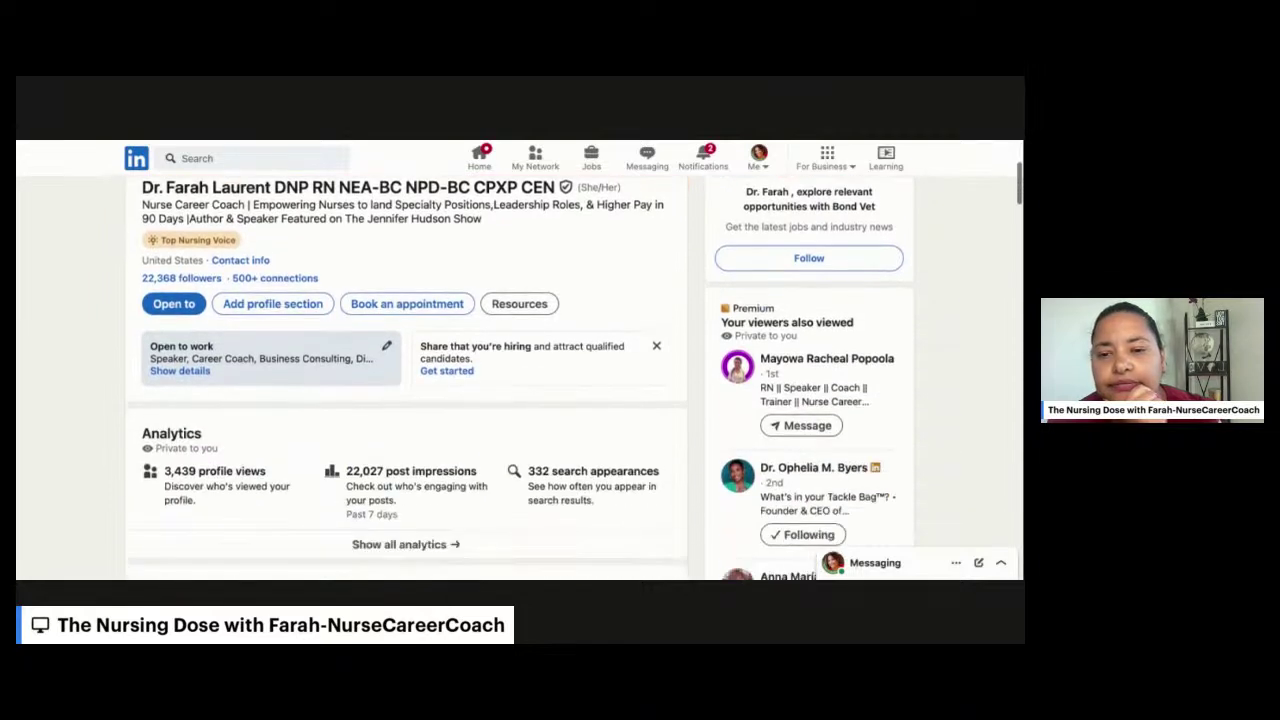
{"action": "scroll", "coordinate": [405, 360], "scroll_direction": "down", "scroll_amount": 5}
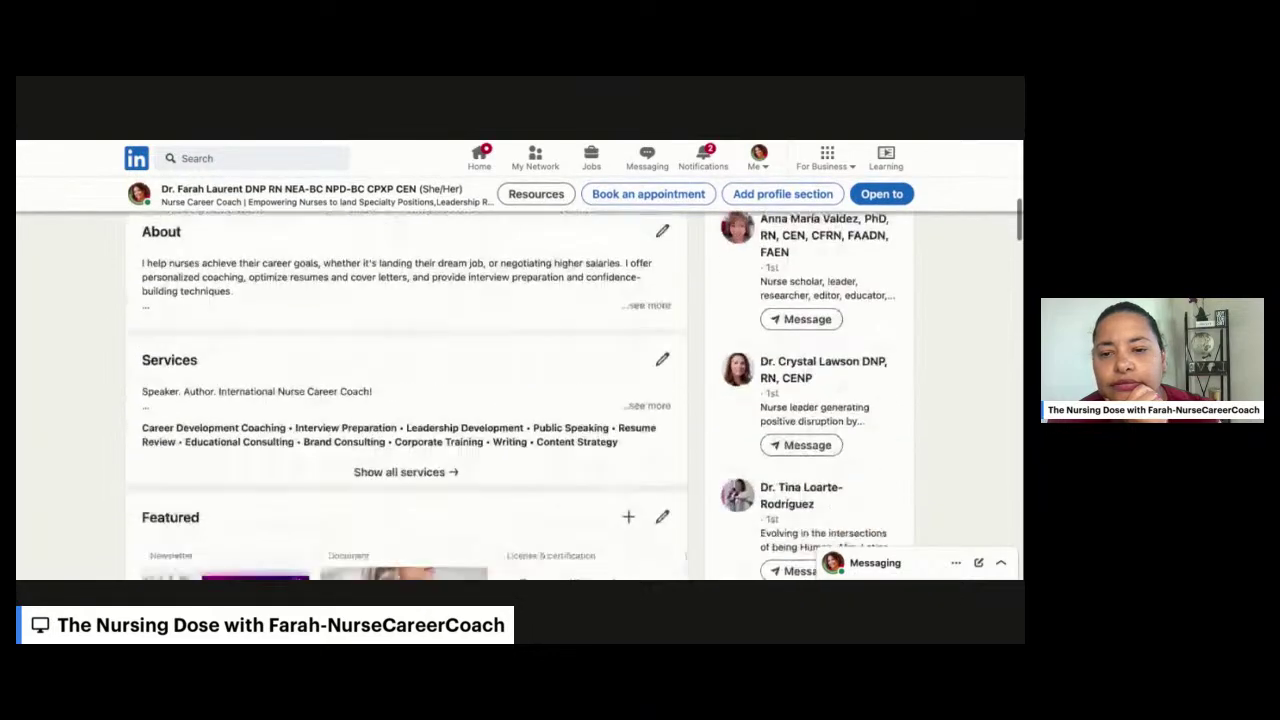
{"action": "scroll", "coordinate": [405, 360], "scroll_direction": "down", "scroll_amount": 4}
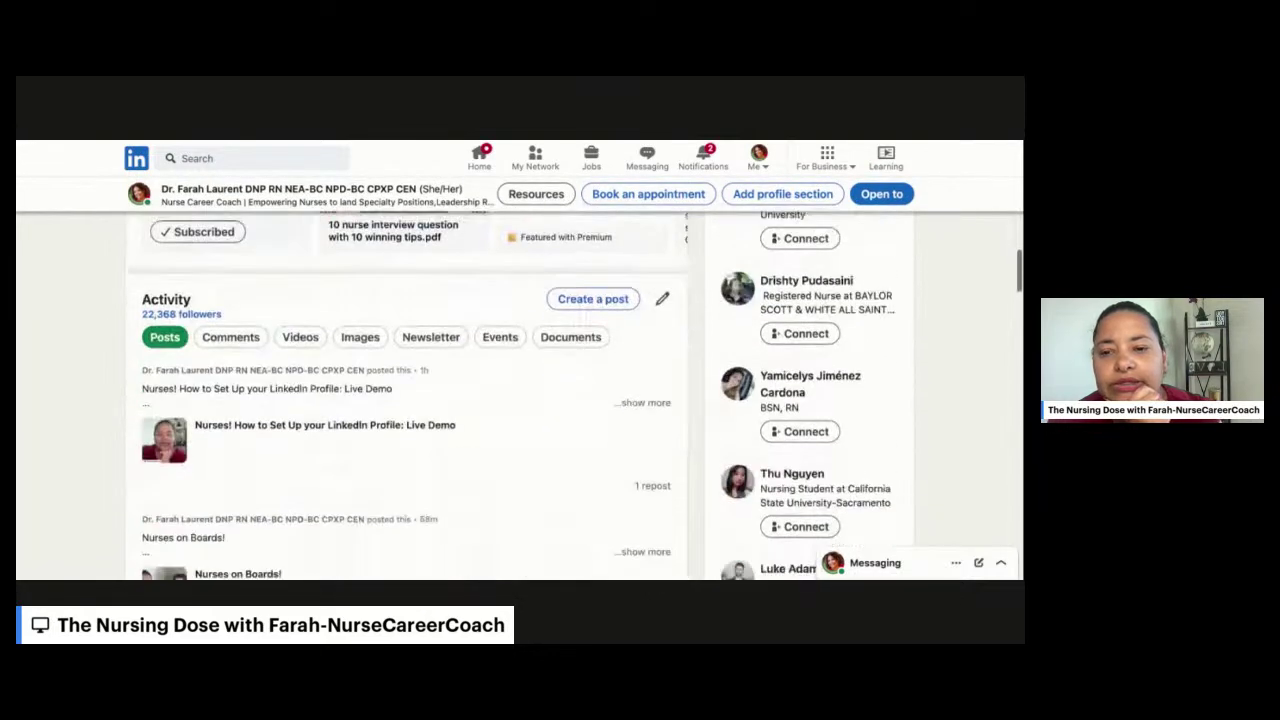
{"action": "scroll", "coordinate": [405, 400], "scroll_direction": "down", "scroll_amount": 5}
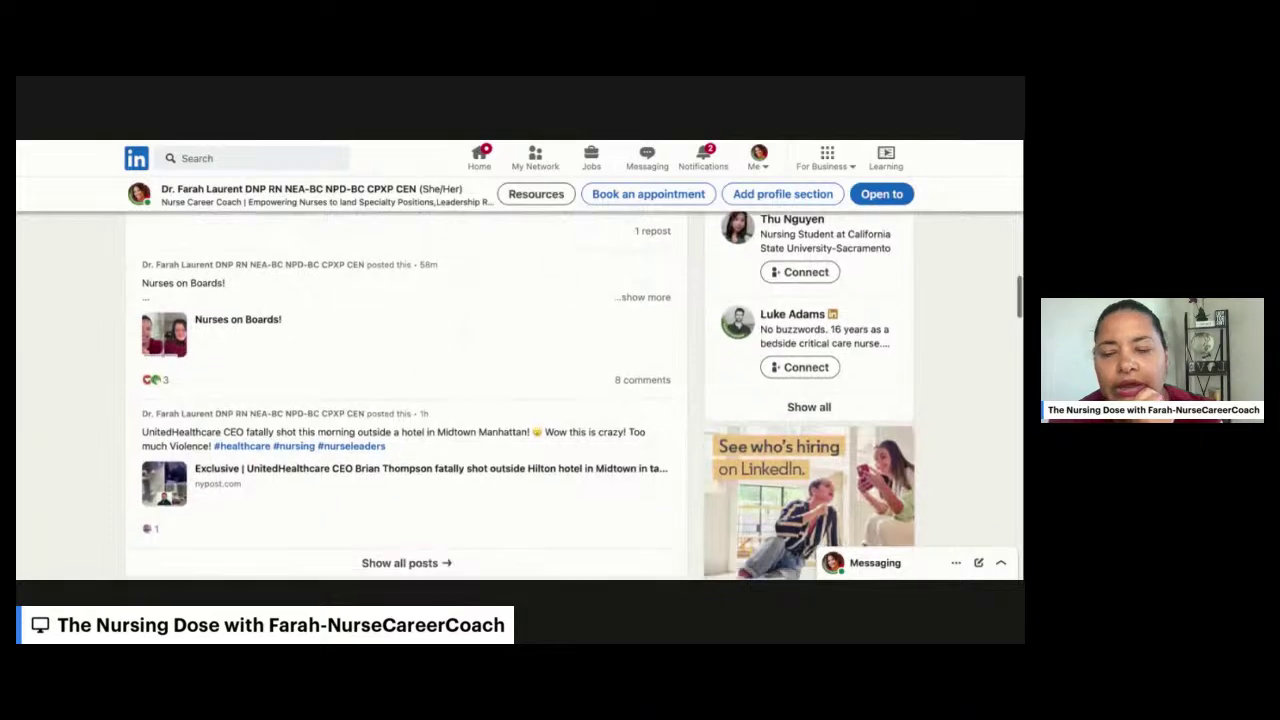
Step: Leave the profile for the home feed and reload the feed
{"action": "scroll", "coordinate": [405, 380], "scroll_direction": "up", "scroll_amount": 15}
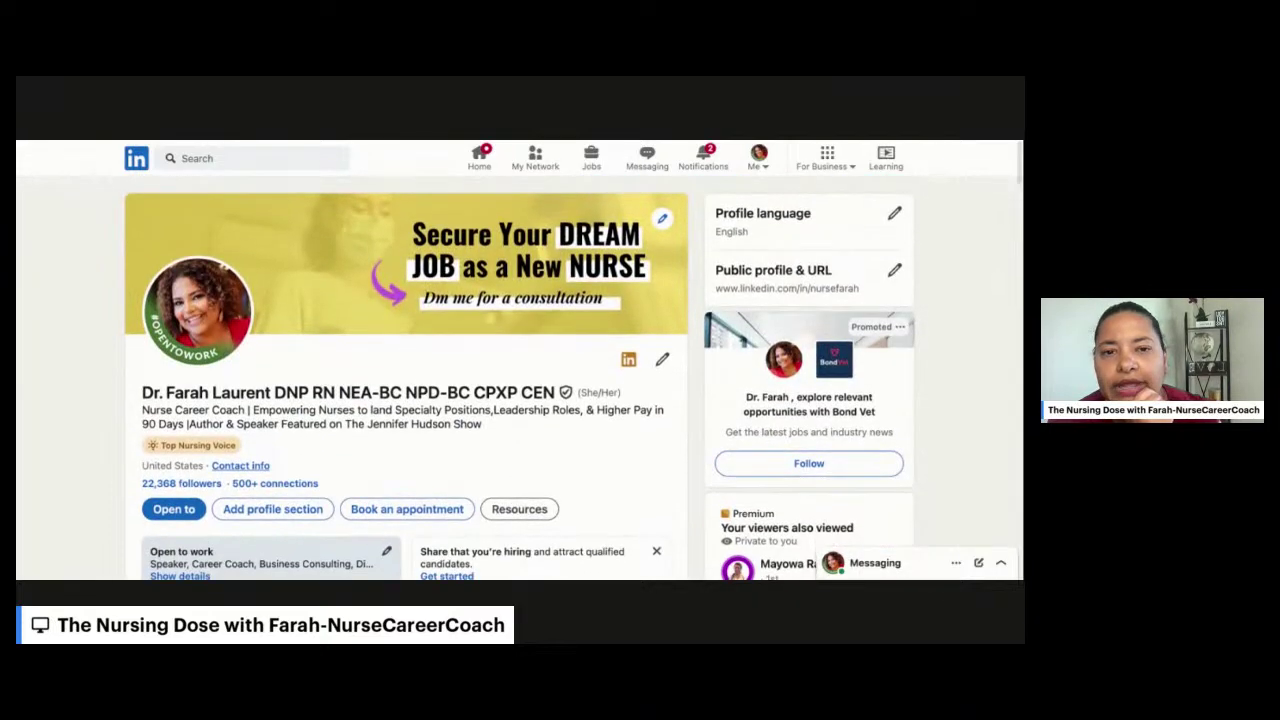
{"action": "left_click", "coordinate": [481, 160]}
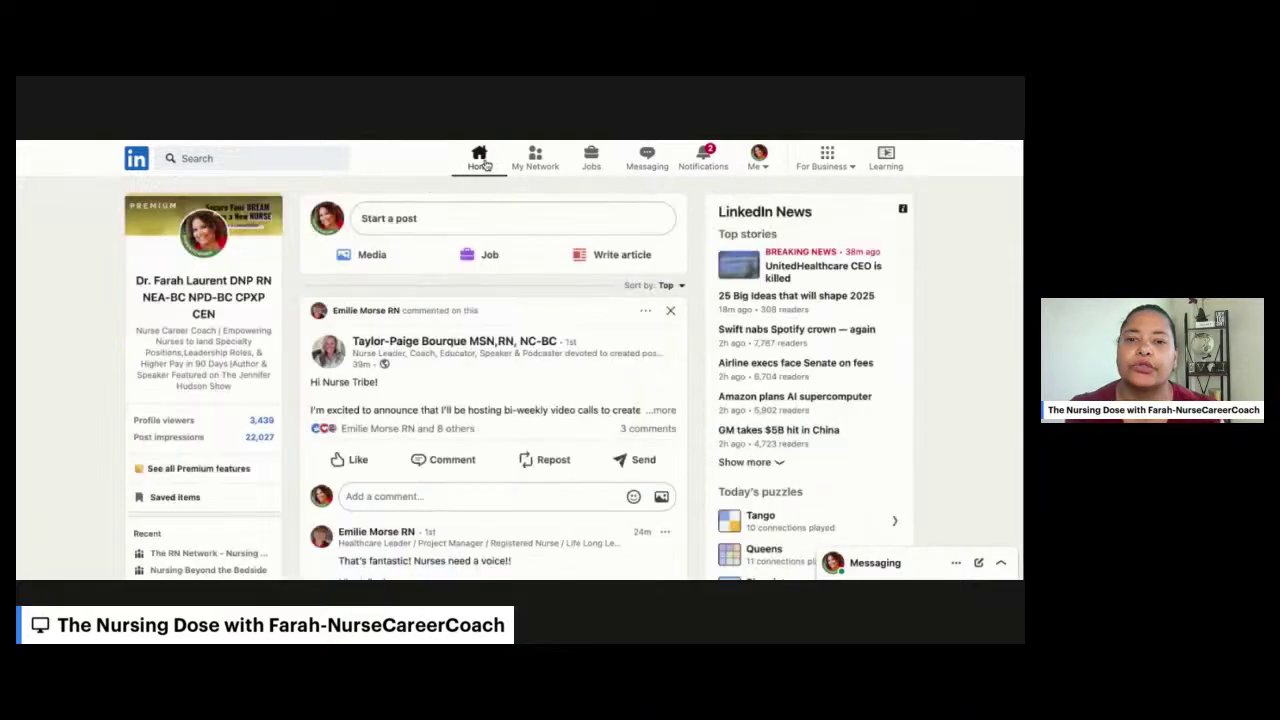
{"action": "left_click", "coordinate": [481, 160]}
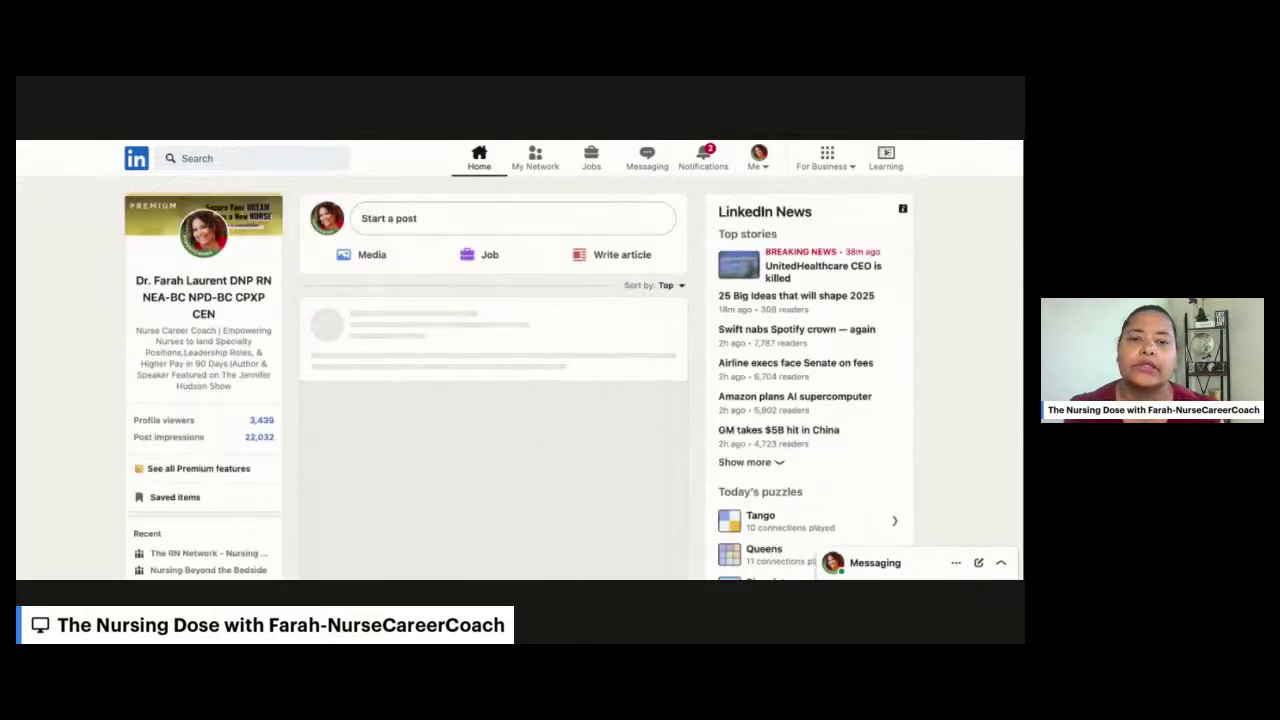